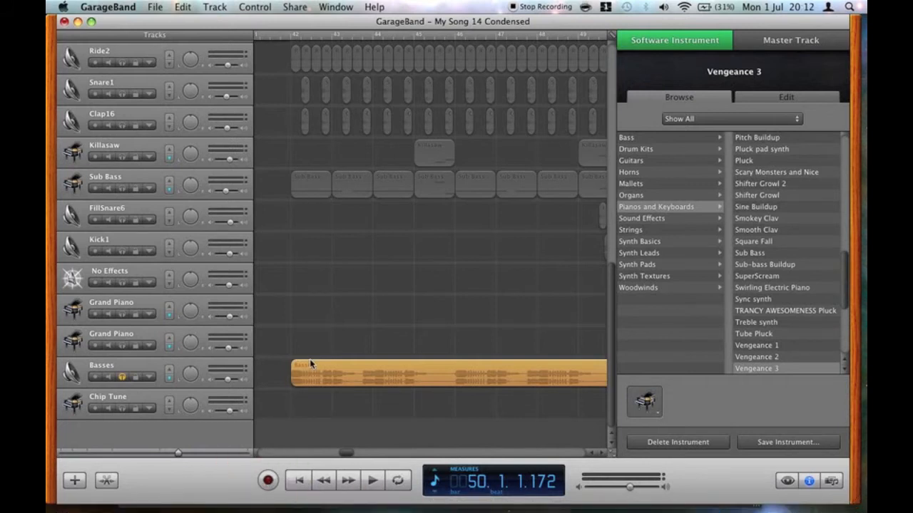
# Step: Select the Basses region, view the GROWL1 patch in Massive, and return to the GarageBand project
pyautogui.click(309, 361)
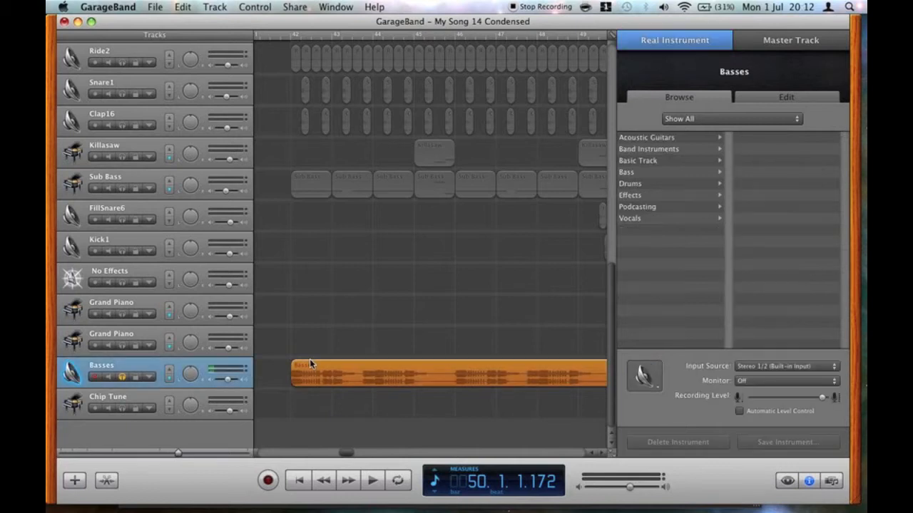
pyautogui.moveTo(381, 508)
pyautogui.click(332, 492)
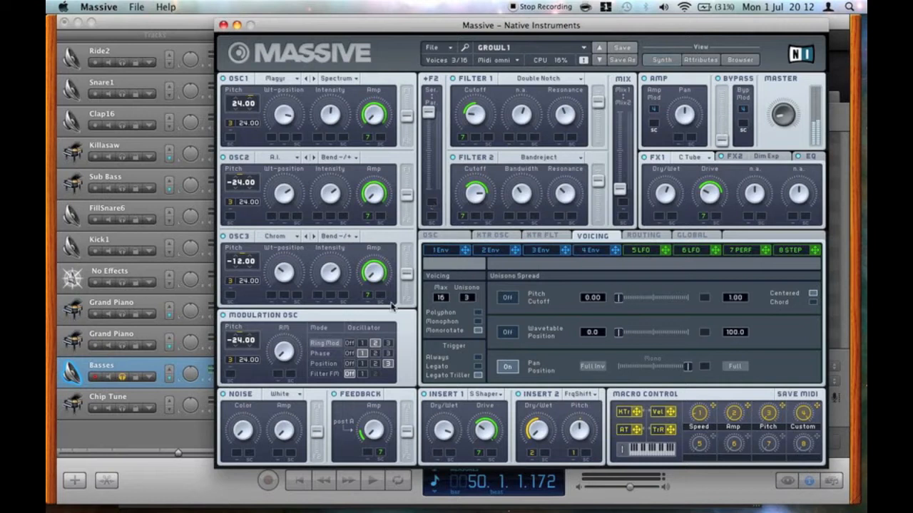
pyautogui.click(172, 489)
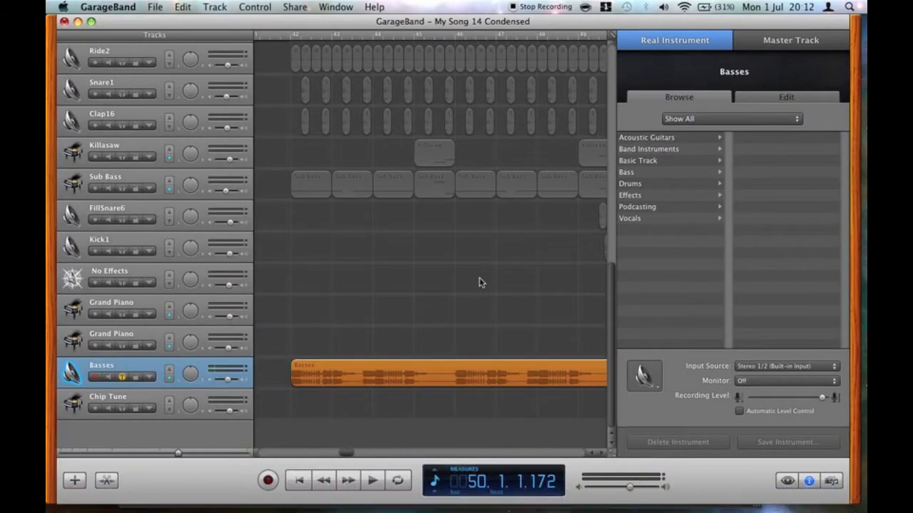
# Step: Play the soloed Basses track from bar 42 and stop after a short preview
pyautogui.hscroll(2, 480, 282)
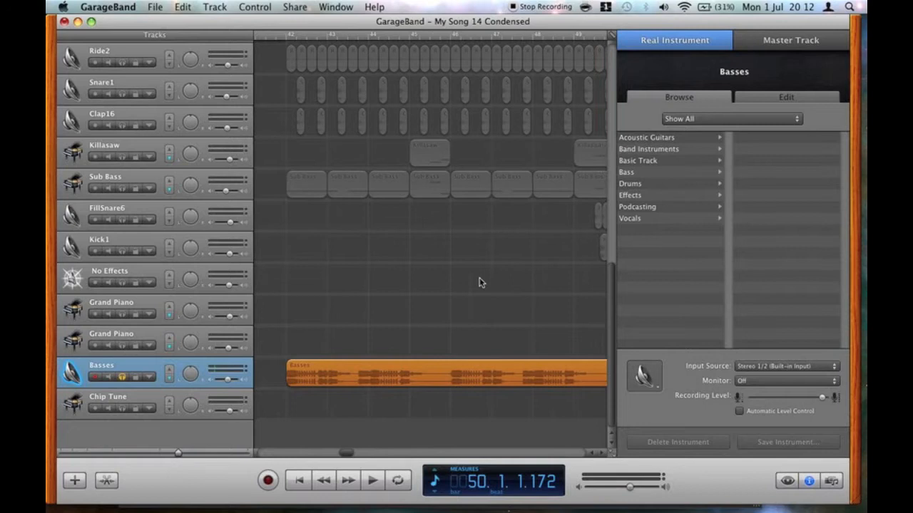
pyautogui.hscroll(-4, 480, 282)
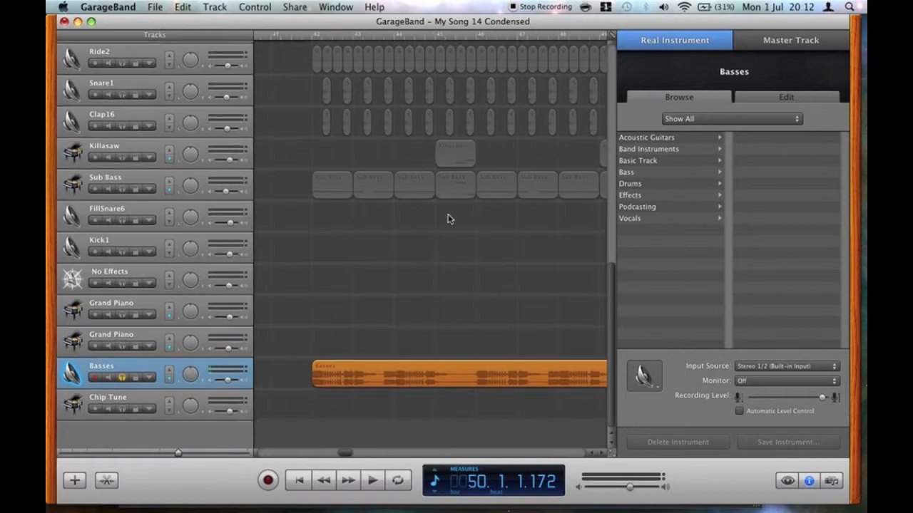
pyautogui.click(314, 34)
pyautogui.press('space')
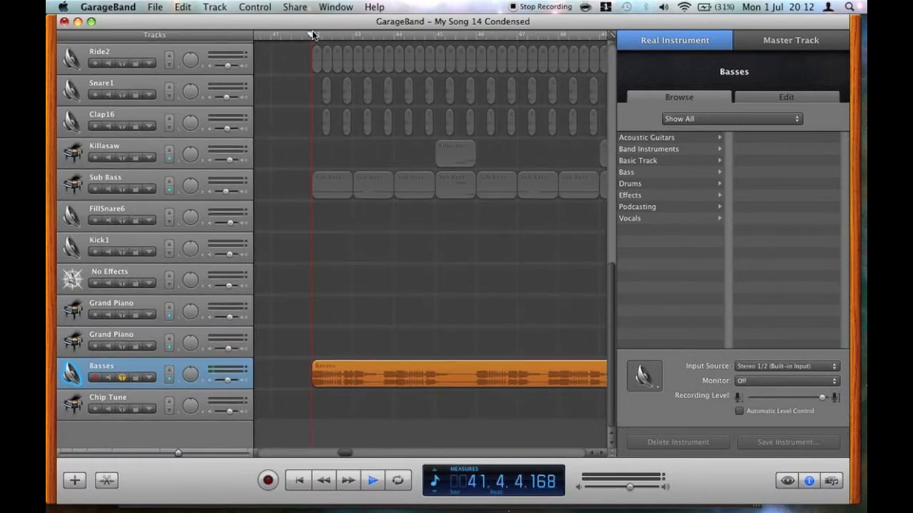
pyautogui.hscroll(3, 299, 173)
pyautogui.press('space')
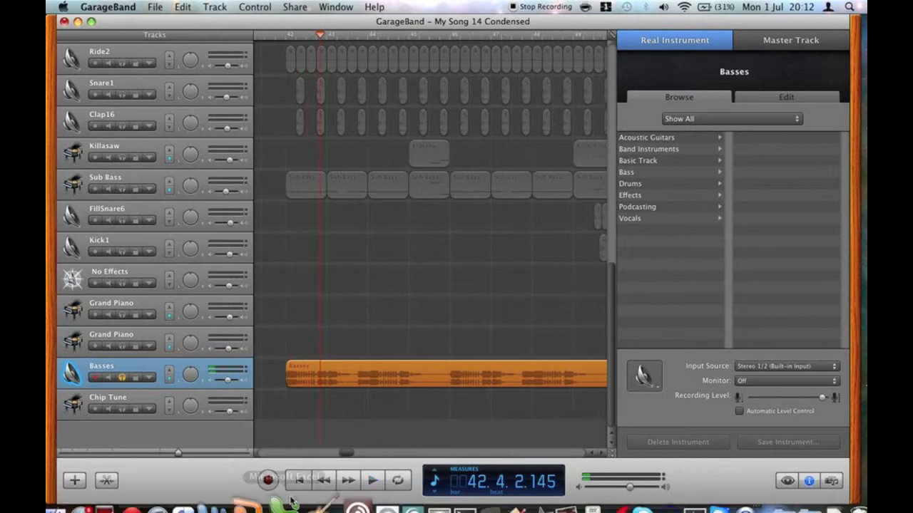
# Step: Turn off solo on the Basses track
pyautogui.scroll(3, 299, 171)
pyautogui.scroll(-3, 300, 171)
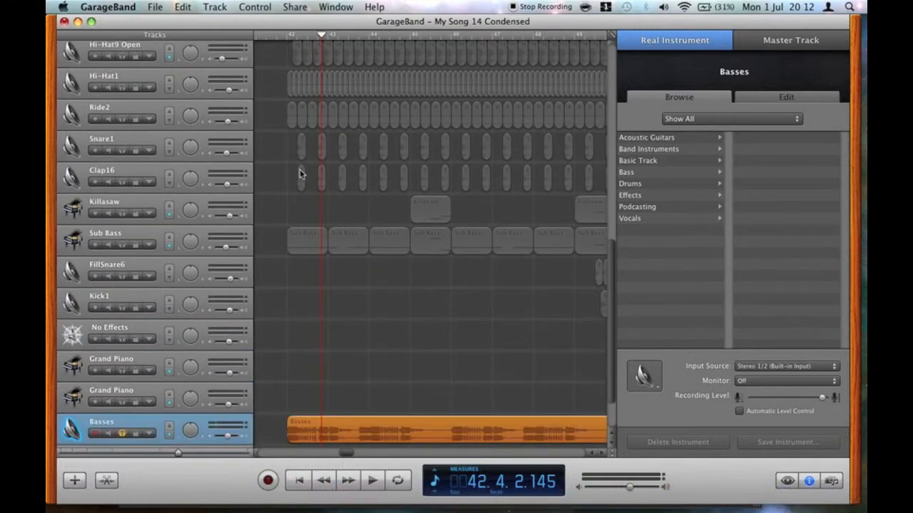
pyautogui.click(122, 376)
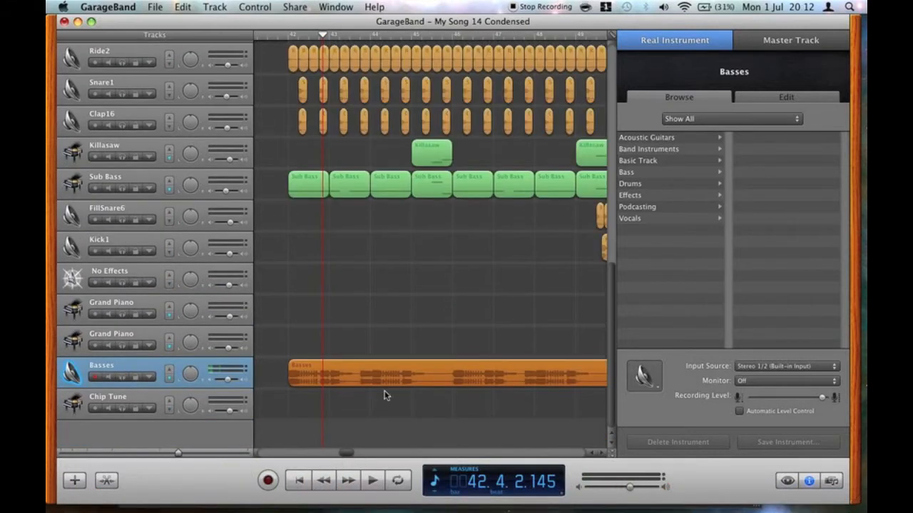
# Step: Select the No Effects track directly above Shifter Growl and display its effects chain
pyautogui.scroll(10, 385, 395)
pyautogui.scroll(2, 385, 396)
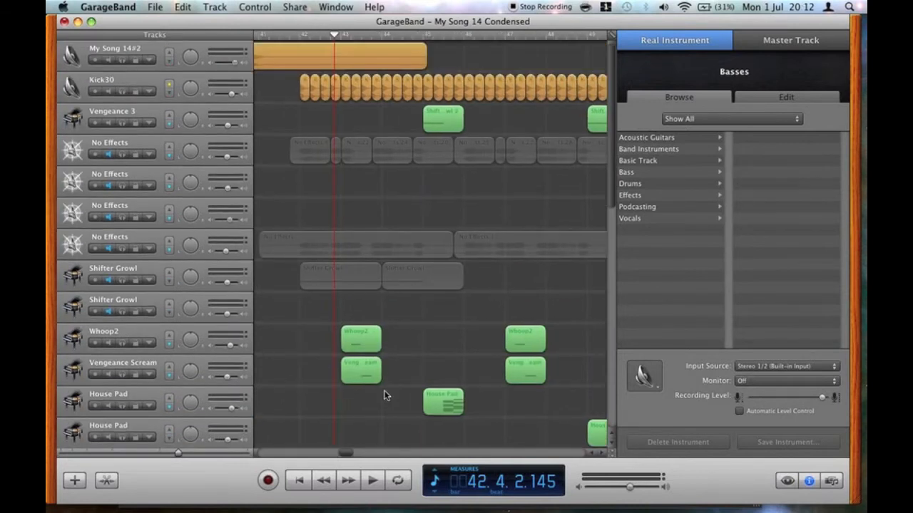
pyautogui.scroll(-10, 289, 246)
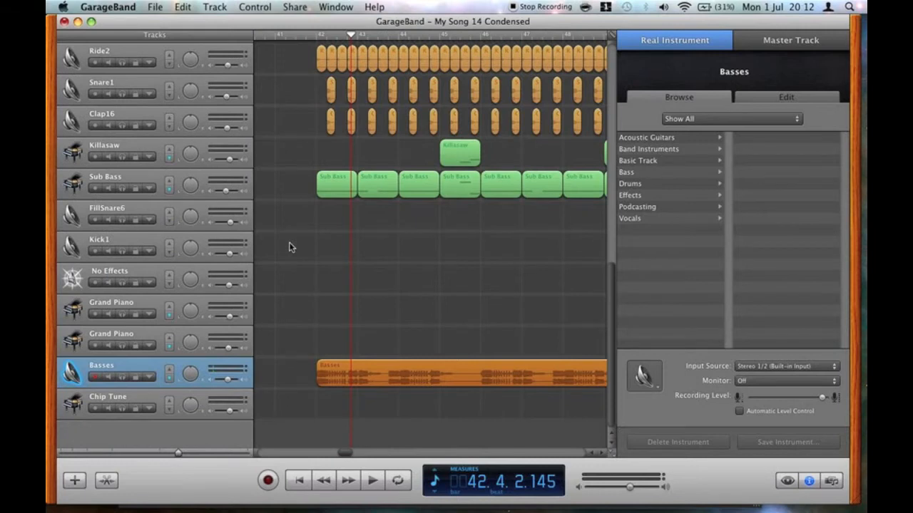
pyautogui.scroll(10, 289, 246)
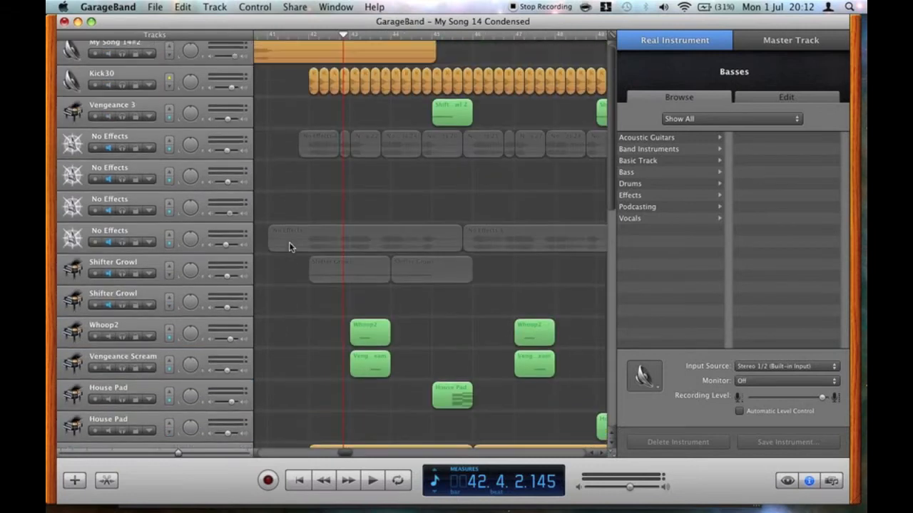
pyautogui.click(98, 237)
pyautogui.click(787, 97)
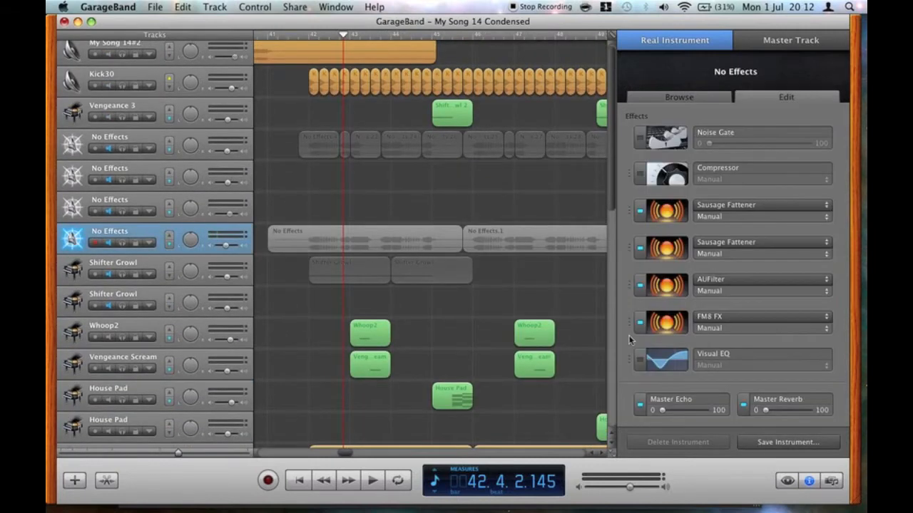
# Step: Inspect the settings of the first two Sausage Fattener effects on the upper Shifter Growl track
pyautogui.click(111, 266)
pyautogui.click(678, 228)
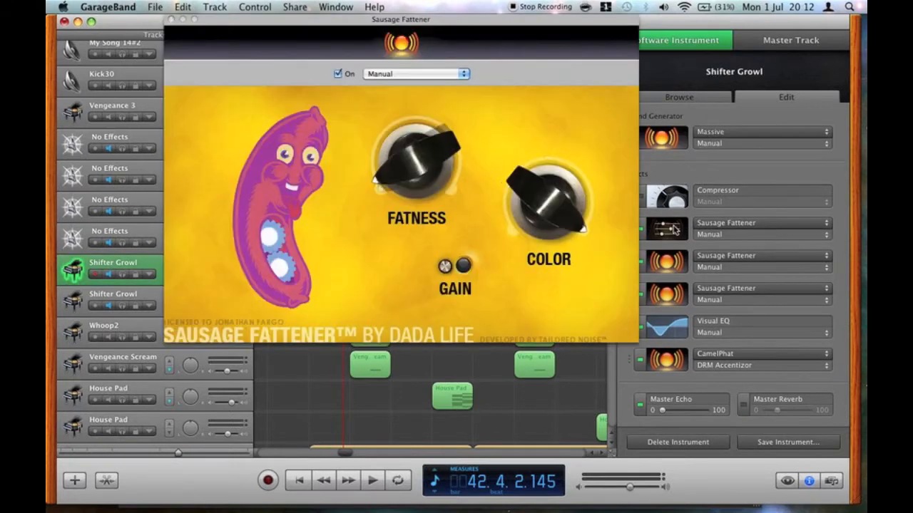
pyautogui.click(176, 19)
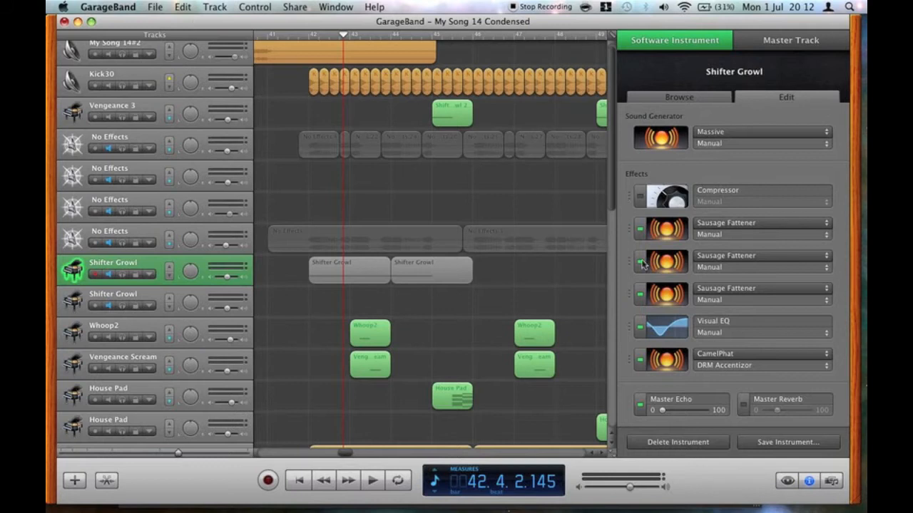
pyautogui.click(664, 274)
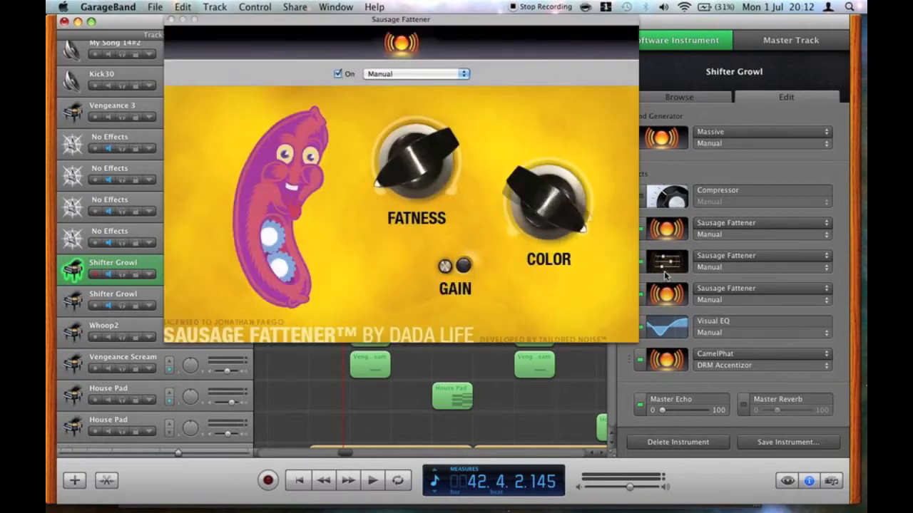
pyautogui.click(171, 20)
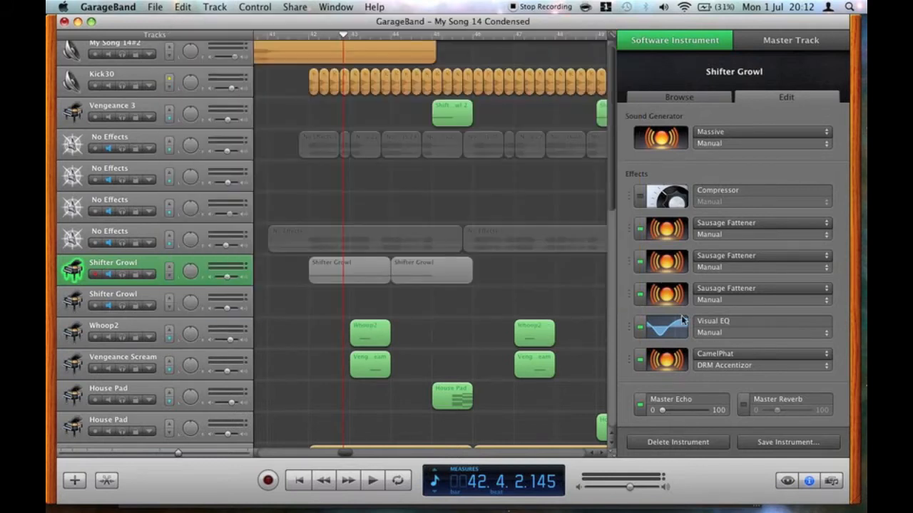
# Step: View the CamelPhat effect on the Shifter Growl track, dismissing its registration prompts, and close the plug-in
pyautogui.click(662, 363)
pyautogui.click(171, 20)
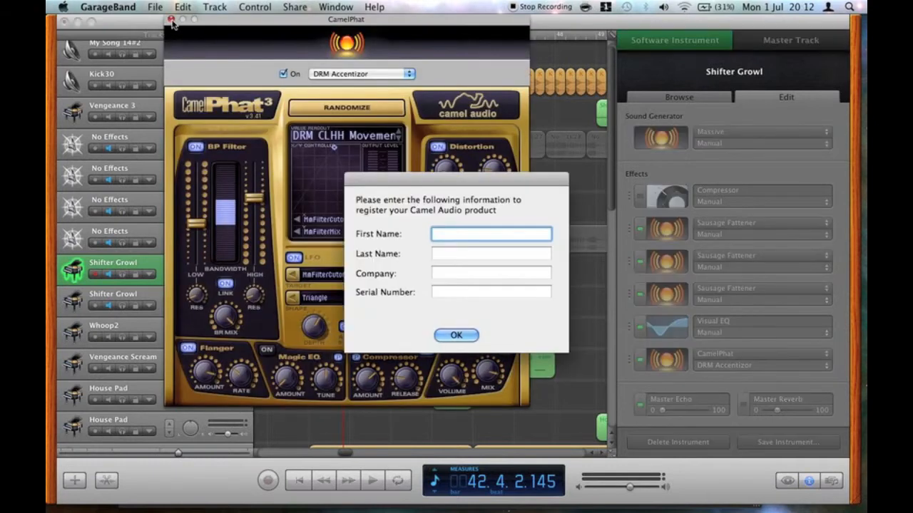
pyautogui.click(458, 335)
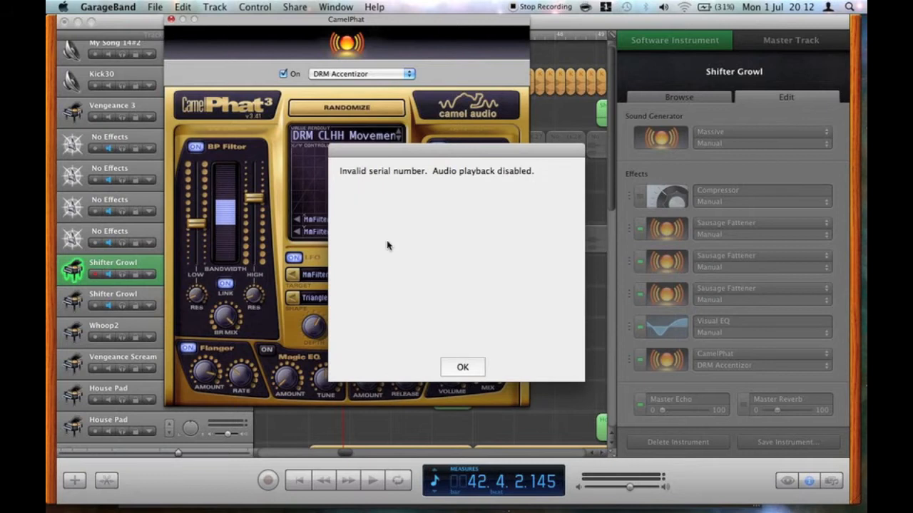
pyautogui.click(462, 367)
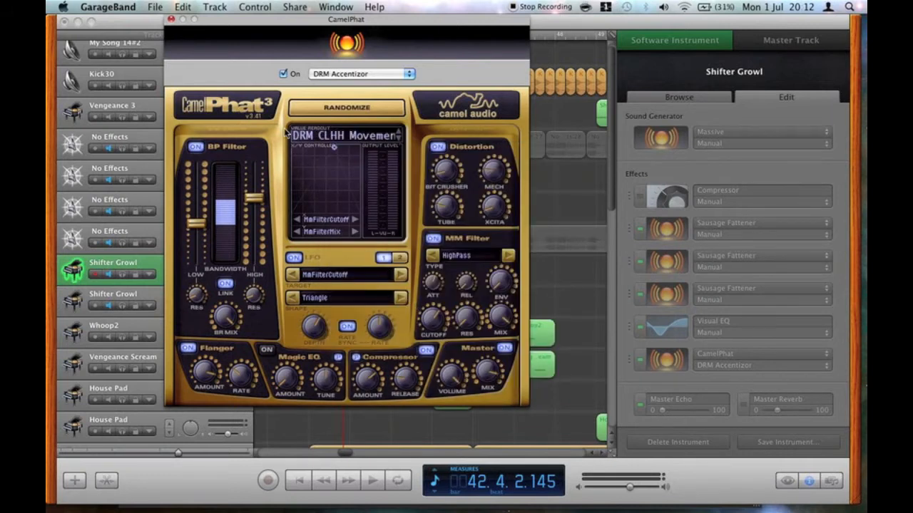
pyautogui.click(171, 19)
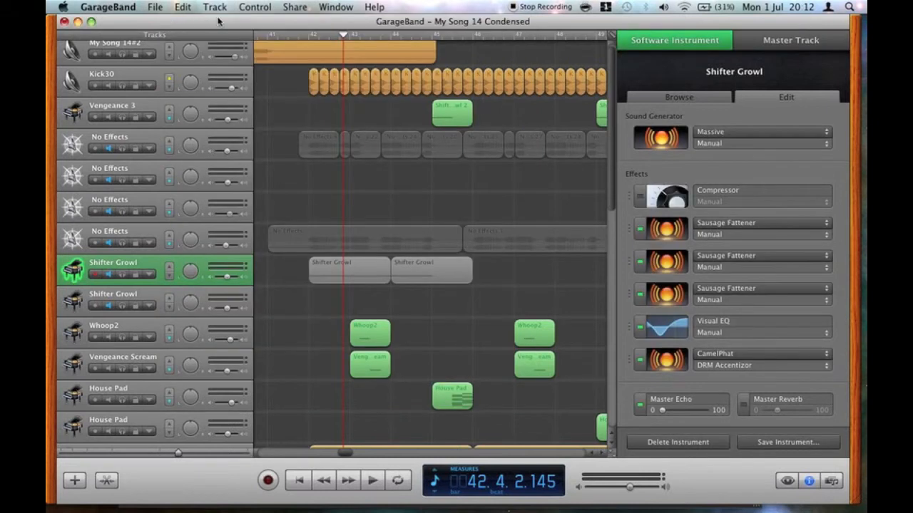
# Step: Inspect the AUFilter curve and the FM8 FX Expert page on the No Effects track above Shifter Growl
pyautogui.click(131, 225)
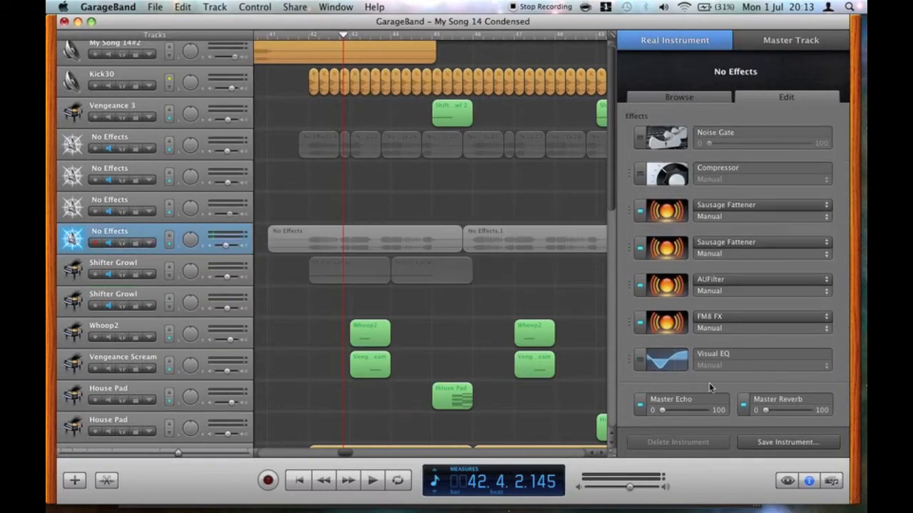
pyautogui.click(671, 289)
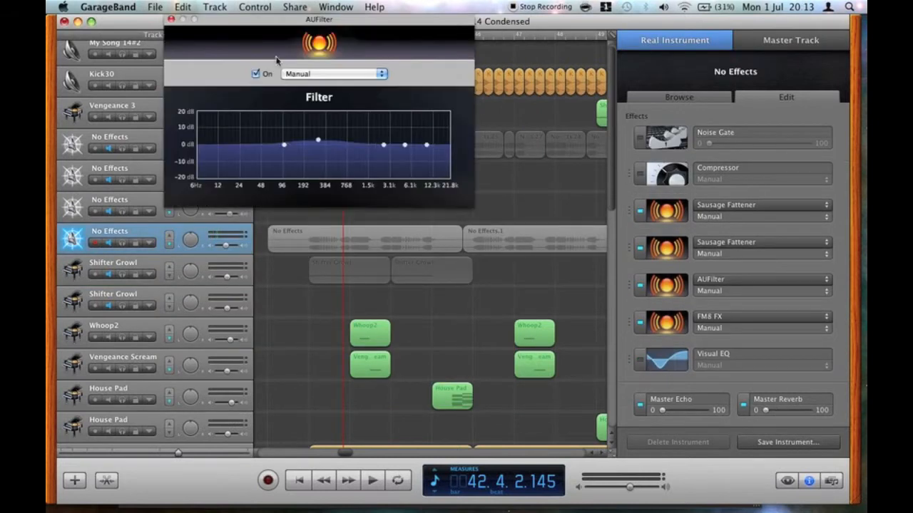
pyautogui.click(173, 20)
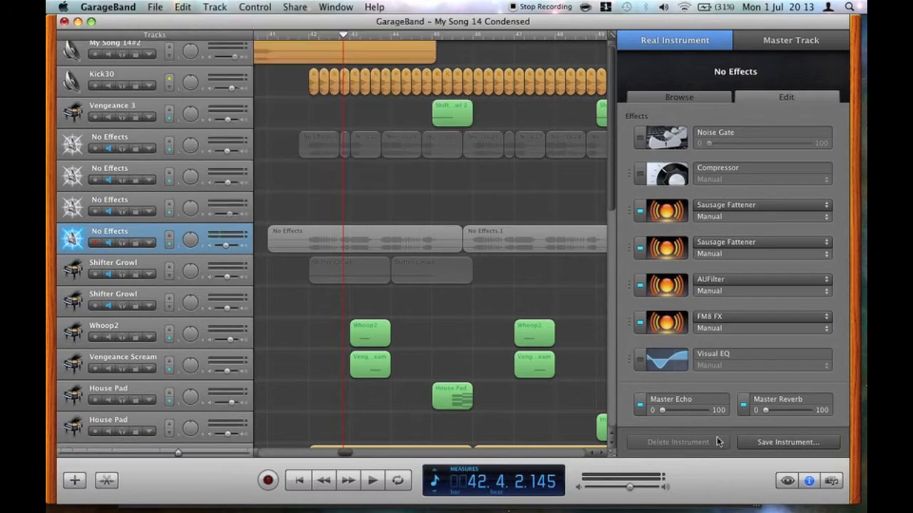
pyautogui.click(660, 328)
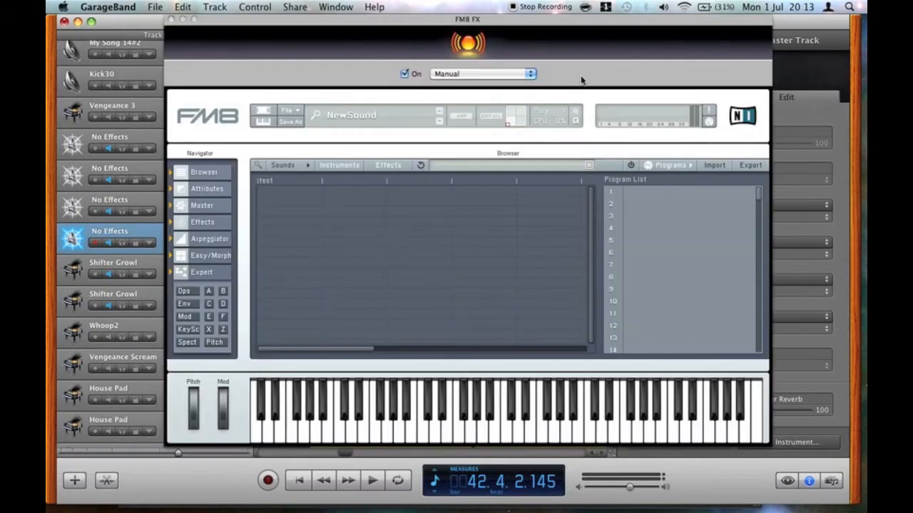
pyautogui.click(207, 274)
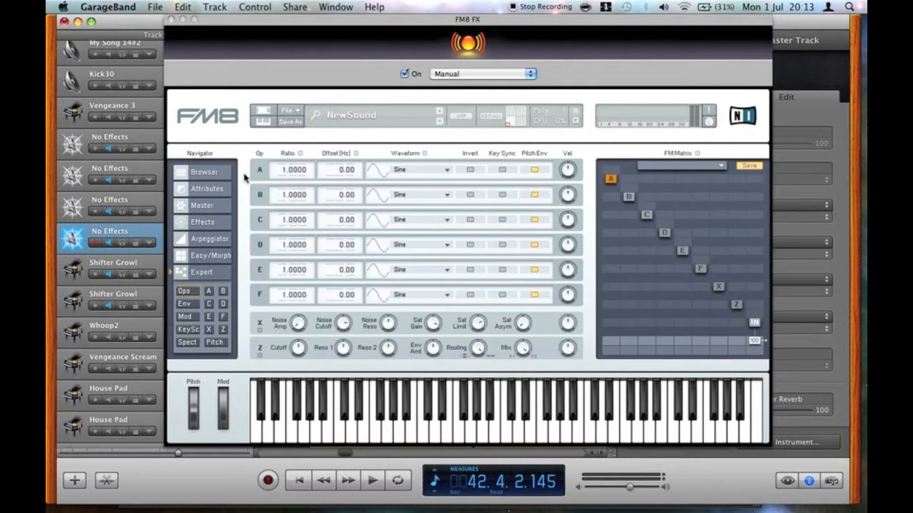
pyautogui.click(172, 20)
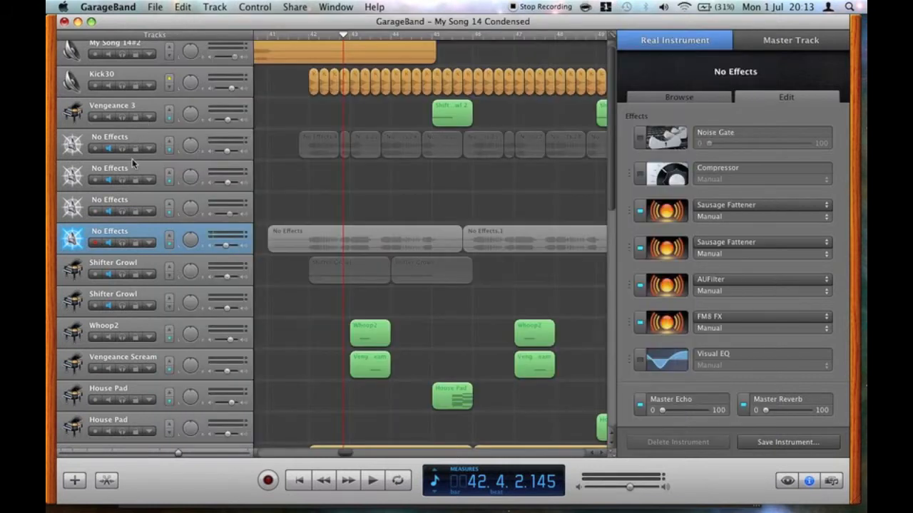
# Step: Review the effects chains of the No Effects track below Vengeance 3 and of the Basses track
pyautogui.click(132, 161)
pyautogui.click(122, 131)
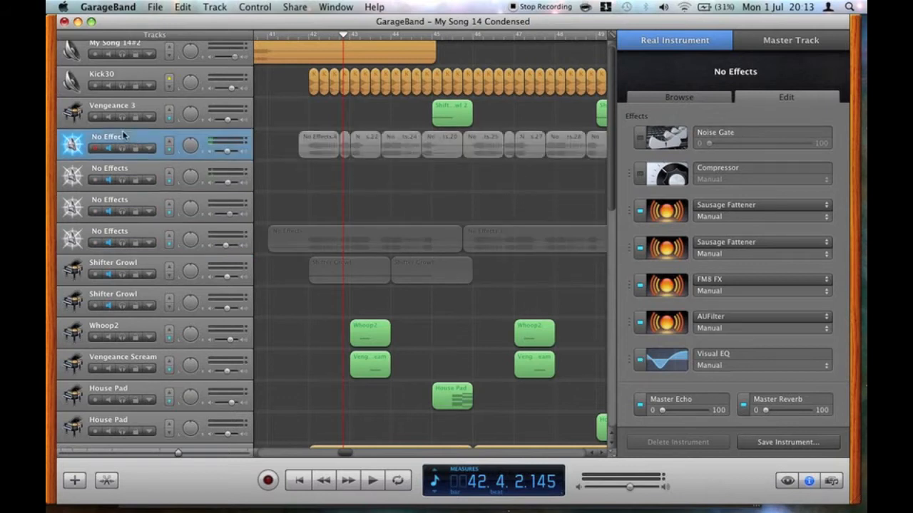
pyautogui.scroll(-10, 432, 225)
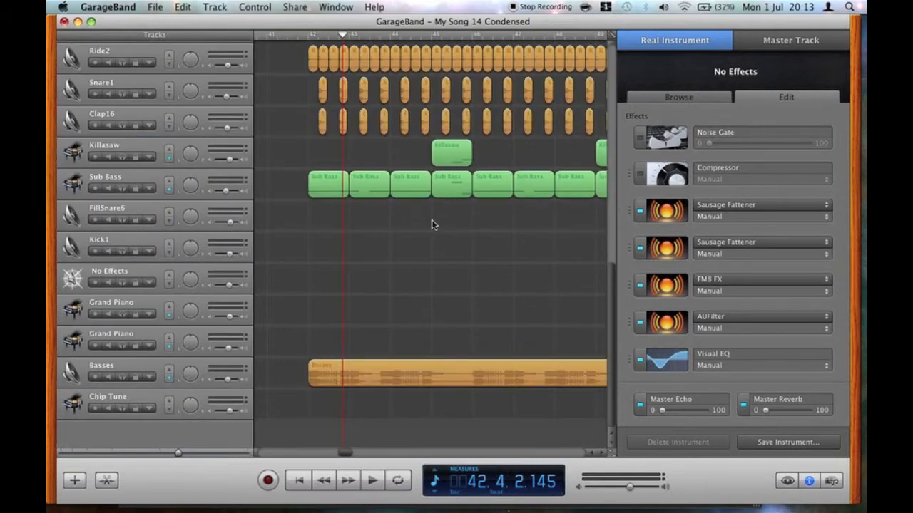
pyautogui.click(104, 364)
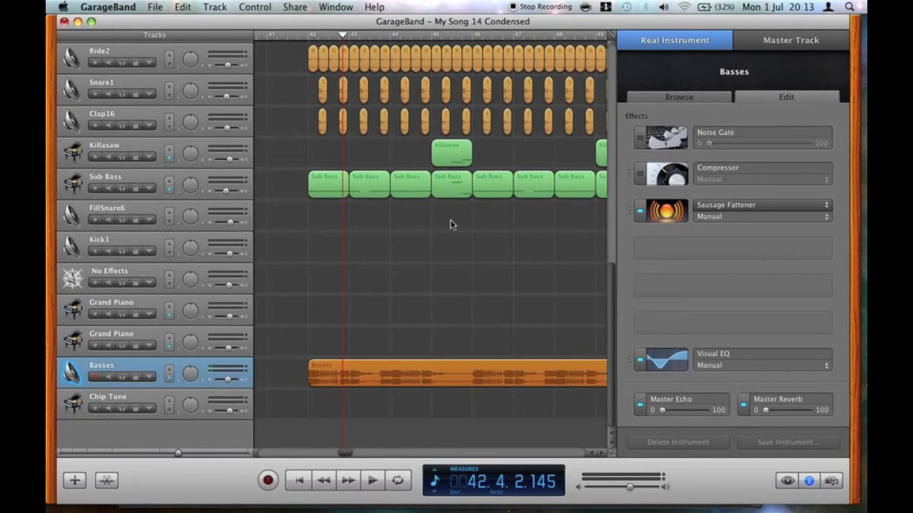
# Step: Solo and select the upper Shifter Growl track, and place the playhead just before bar 42
pyautogui.scroll(10, 540, 338)
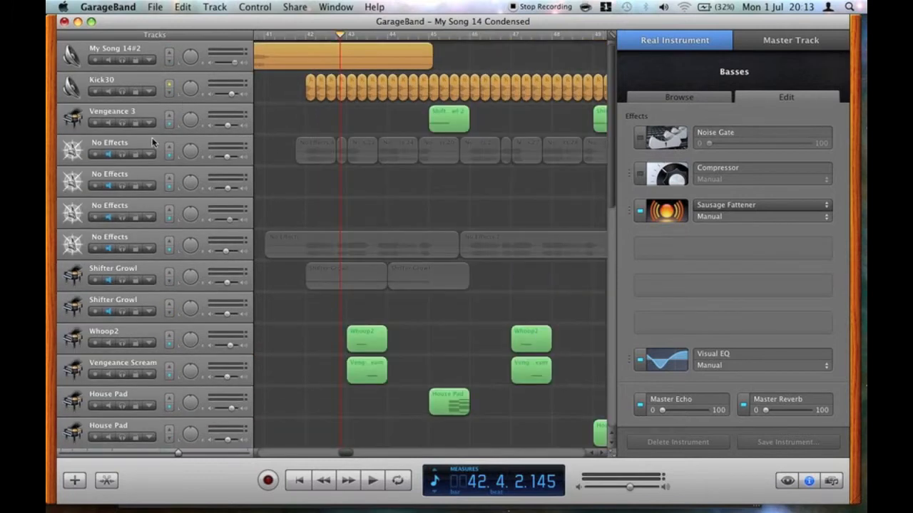
pyautogui.click(121, 280)
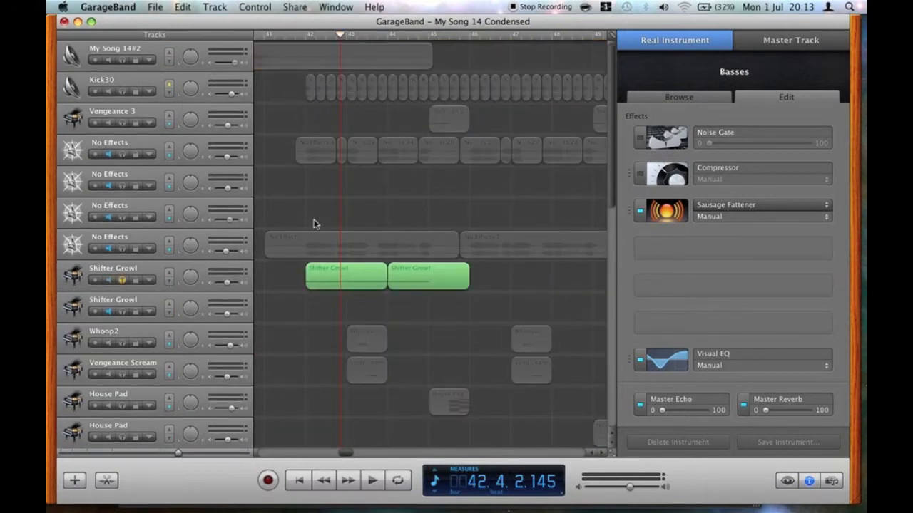
pyautogui.click(294, 36)
pyautogui.click(112, 274)
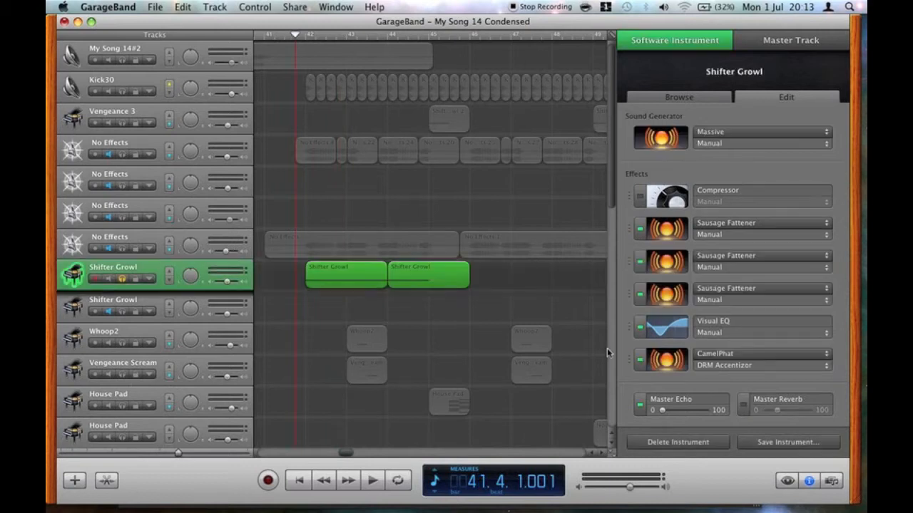
# Step: Disable CamelPhat, Visual EQ and all three Sausage Fattener effects on Shifter Growl, and preview the dry sound
pyautogui.click(641, 365)
pyautogui.click(640, 327)
pyautogui.click(640, 295)
pyautogui.click(641, 260)
pyautogui.click(640, 229)
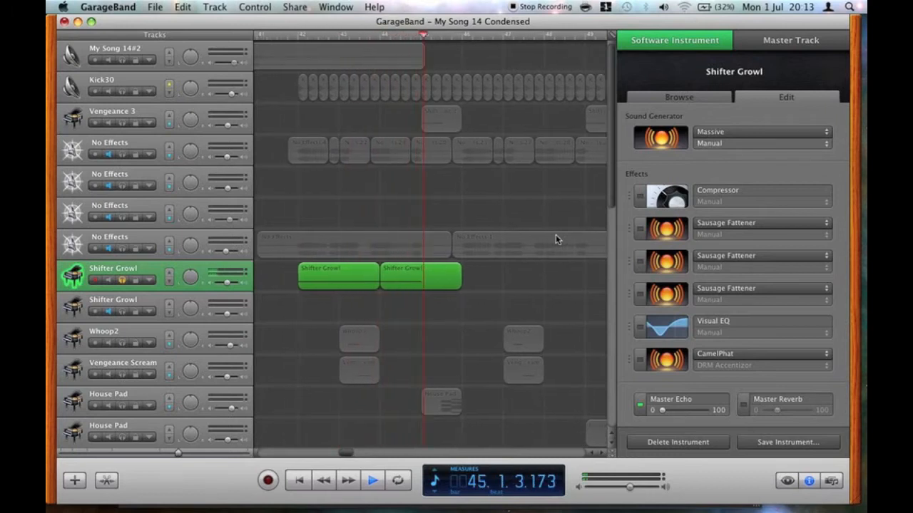
pyautogui.press('space')
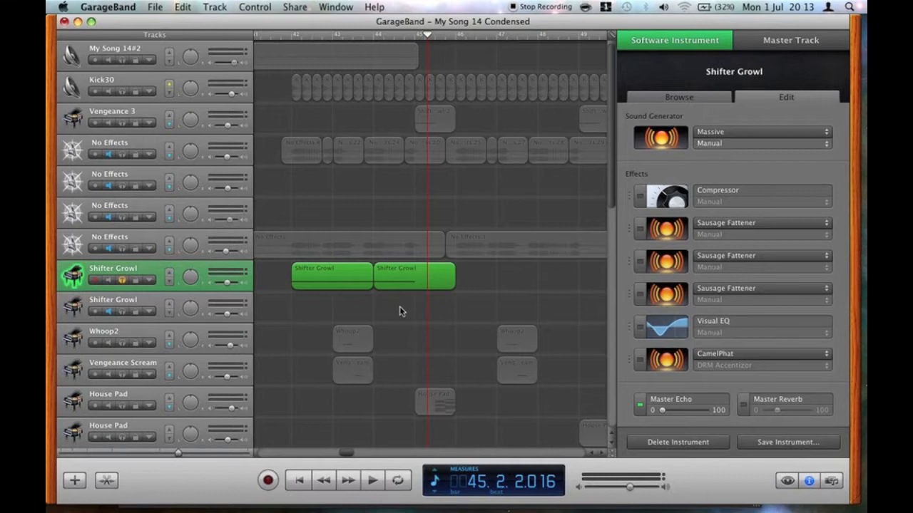
# Step: Re-enable all three Sausage Fattener effects and Visual EQ on the soloed Shifter Growl track
pyautogui.hscroll(-5, 399, 311)
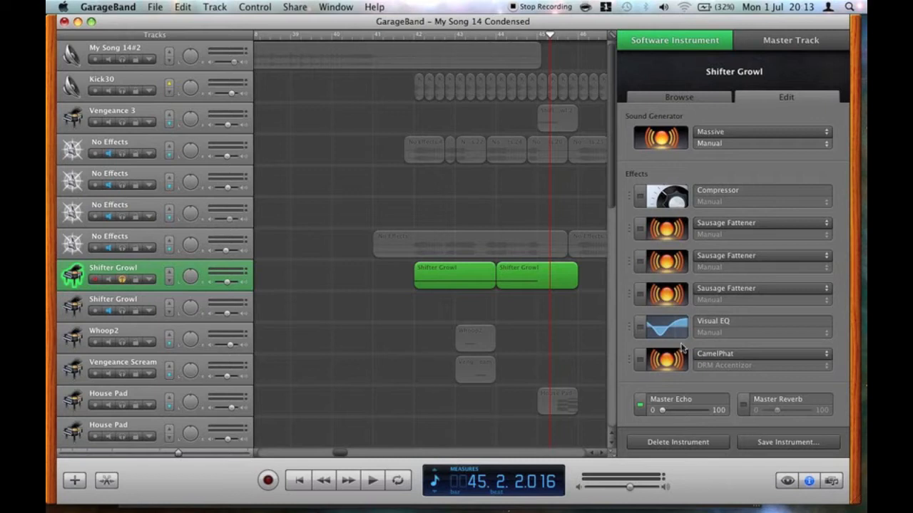
pyautogui.click(640, 228)
pyautogui.click(639, 261)
pyautogui.click(639, 294)
pyautogui.click(664, 325)
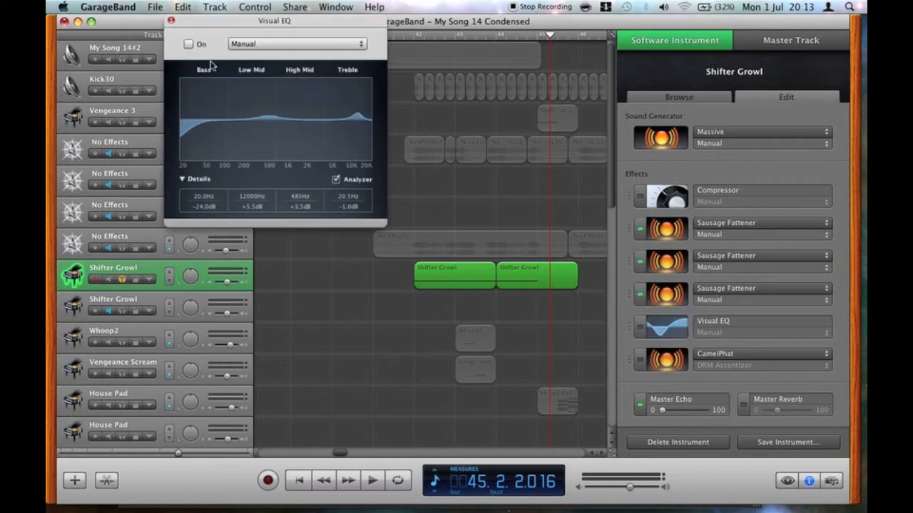
pyautogui.click(189, 44)
pyautogui.click(171, 22)
# Step: Preview the Shifter Growl part with the Sausage Fatteners and Visual EQ on and CamelPhat off
pyautogui.click(642, 363)
pyautogui.click(641, 365)
pyautogui.click(407, 37)
pyautogui.press('space')
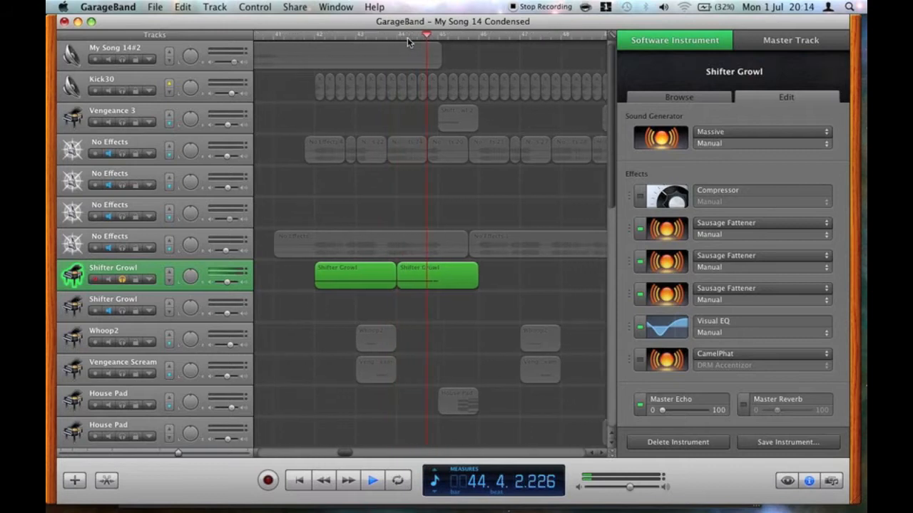
pyautogui.press('space')
# Step: Inspect CamelPhat's DRM Accentizor preset, show Musical Typing, and leave CamelPhat switched on for Shifter Growl
pyautogui.click(660, 359)
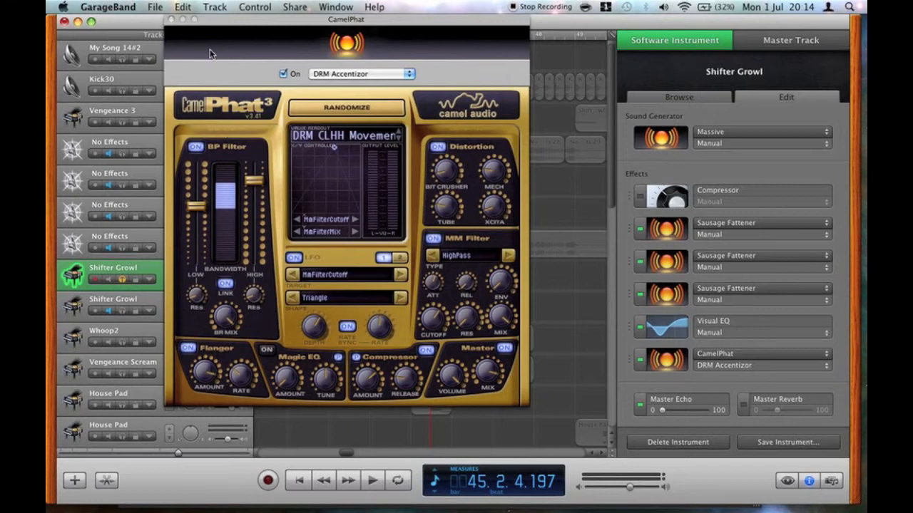
pyautogui.press('super+shift+k')
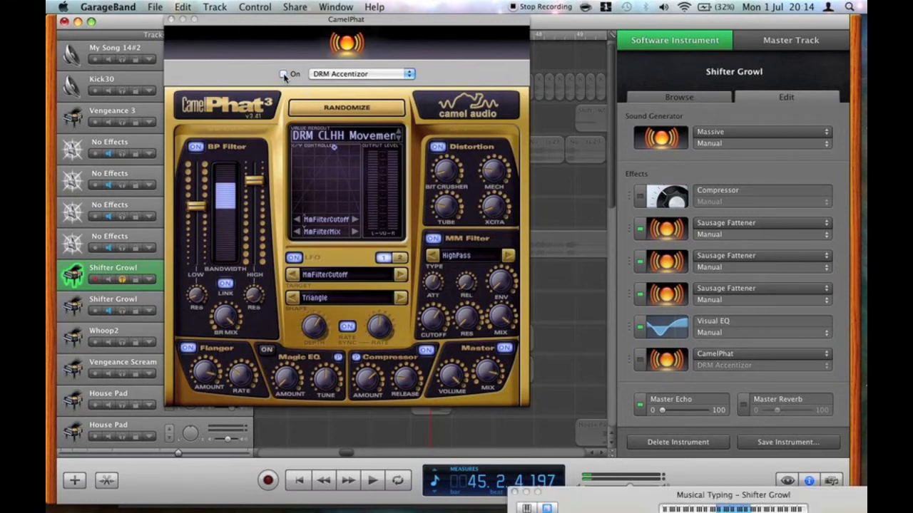
pyautogui.click(171, 20)
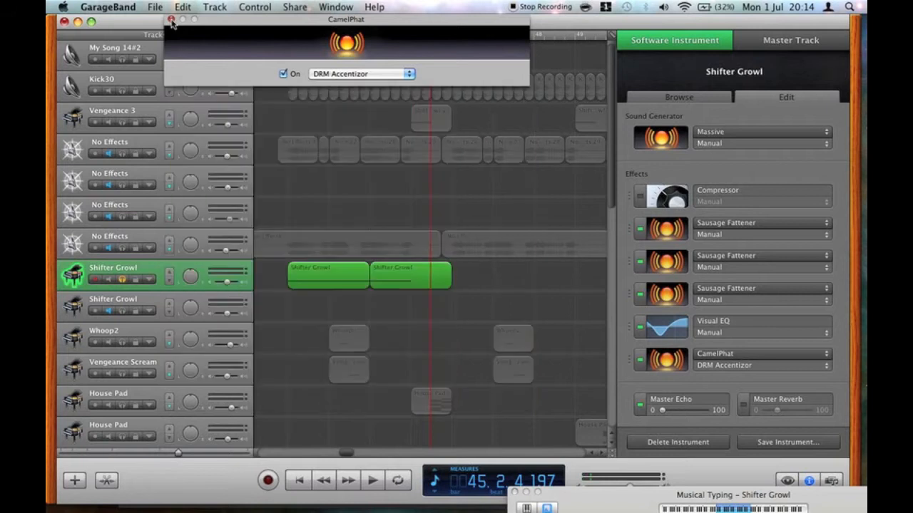
# Step: Unsolo and mute the upper Shifter Growl track, solo the No Effects track directly above it, and play it from bar 42
pyautogui.click(123, 280)
pyautogui.click(113, 279)
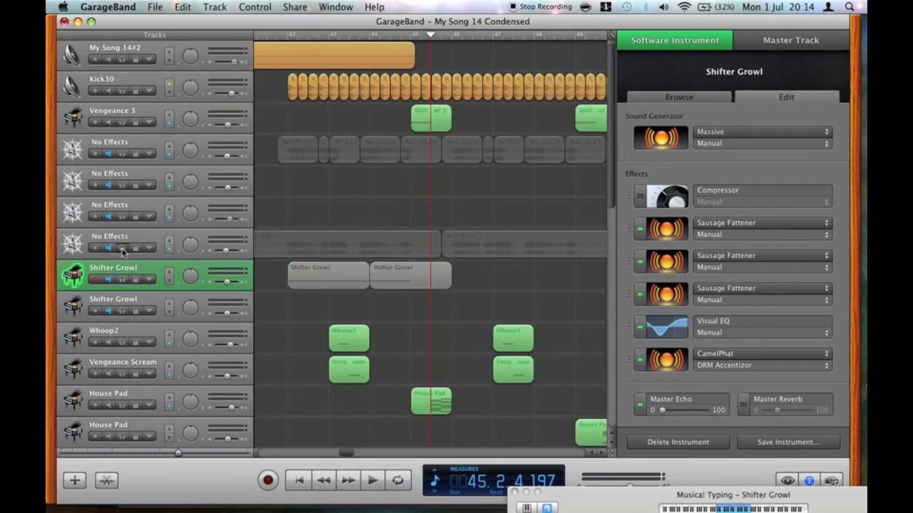
pyautogui.click(121, 249)
pyautogui.click(289, 35)
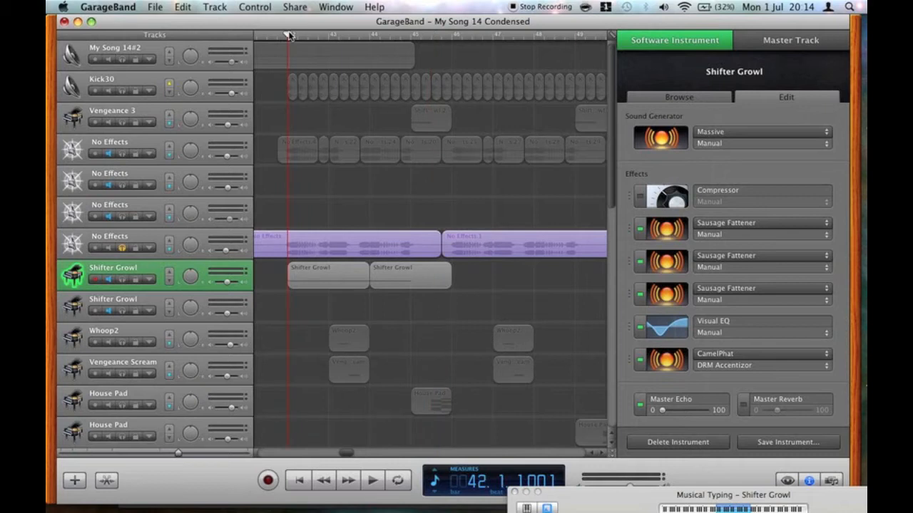
pyautogui.press('space')
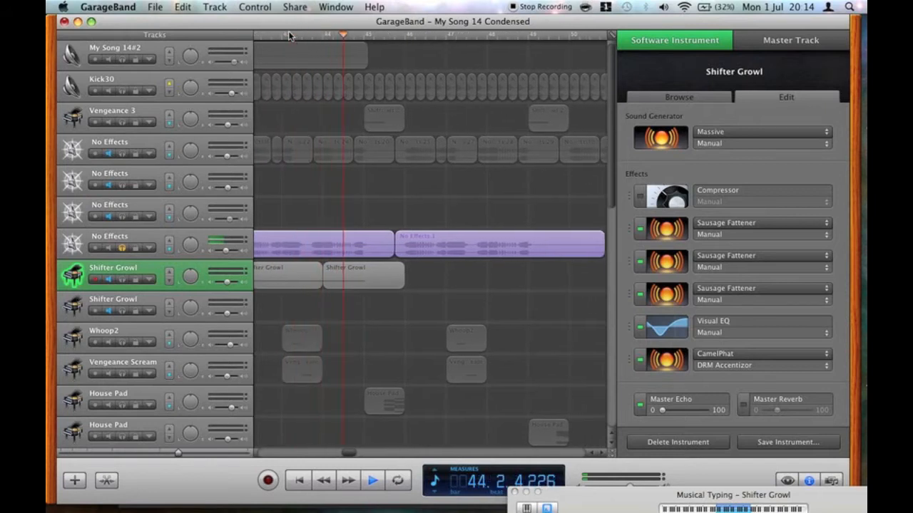
pyautogui.press('space')
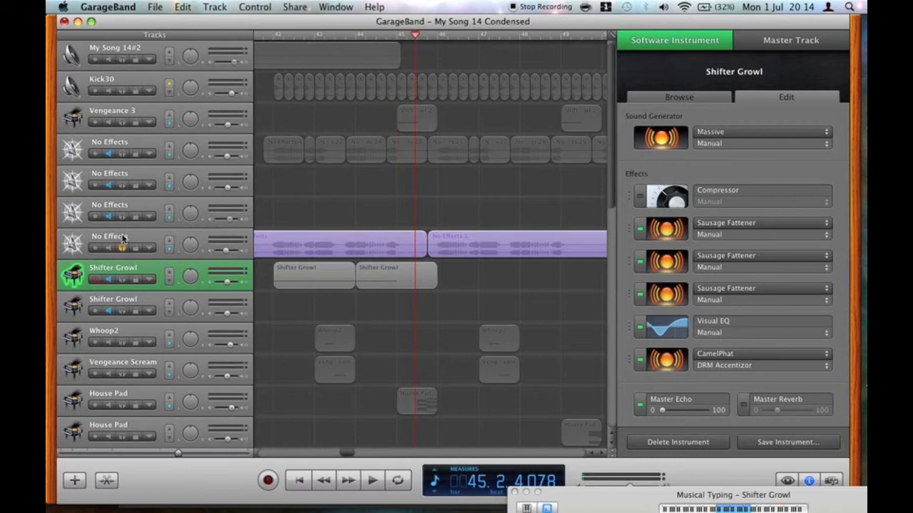
# Step: Disable both Sausage Fatteners, AUFilter and FM8 FX on the soloed No Effects track and preview it at a raised system volume
pyautogui.press('Up')
pyautogui.click(639, 211)
pyautogui.click(640, 248)
pyautogui.click(639, 284)
pyautogui.click(640, 321)
pyautogui.hscroll(-5, 477, 47)
pyautogui.click(477, 36)
pyautogui.press('space')
pyautogui.press('XF86AudioRaiseVolume')
pyautogui.press('XF86AudioRaiseVolume')
pyautogui.press('XF86AudioRaiseVolume')
pyautogui.press('XF86AudioRaiseVolume')
pyautogui.press('XF86AudioRaiseVolume')
pyautogui.press('XF86AudioRaiseVolume')
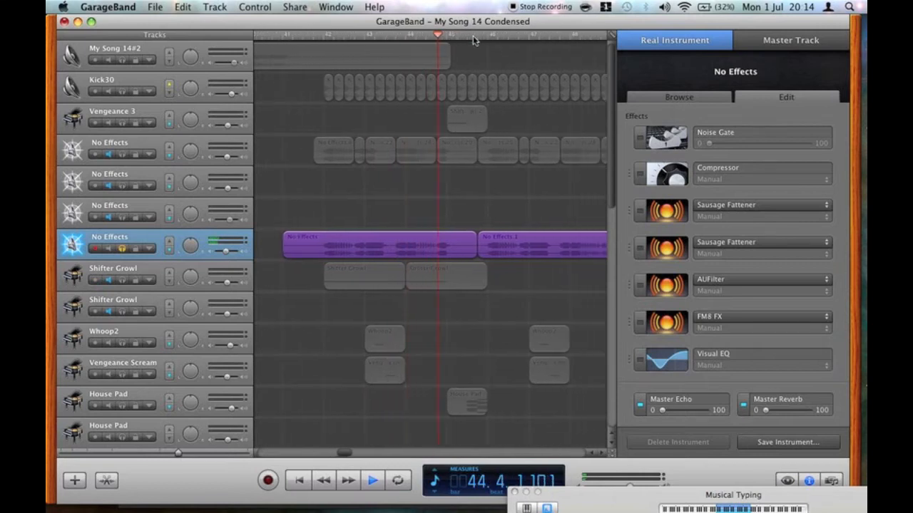
# Step: Lower the system volume, re-enable FM8 FX, AUFilter and both Sausage Fatteners, and preview the No Effects track from bar 42
pyautogui.press('XF86AudioLowerVolume')
pyautogui.press('XF86AudioLowerVolume')
pyautogui.press('XF86AudioLowerVolume')
pyautogui.press('XF86AudioLowerVolume')
pyautogui.click(640, 323)
pyautogui.click(641, 286)
pyautogui.click(640, 248)
pyautogui.click(640, 211)
pyautogui.hscroll(-5, 509, 225)
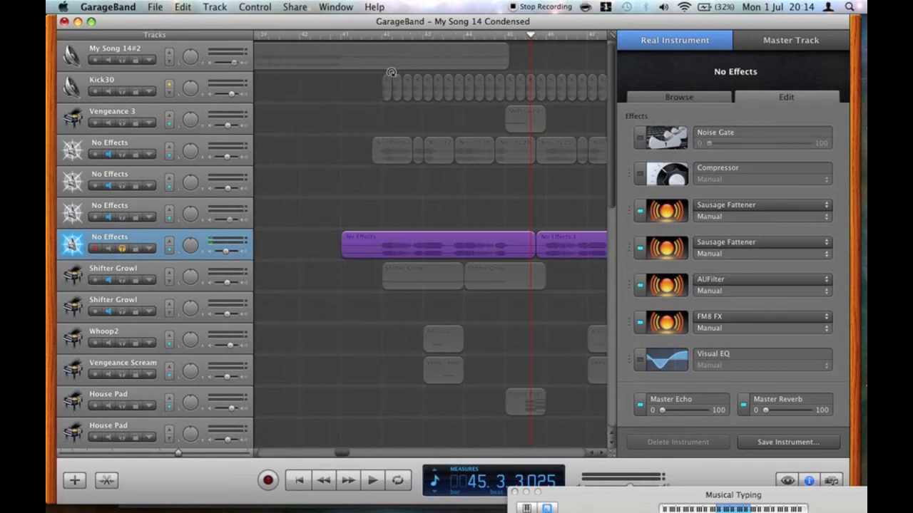
pyautogui.click(380, 35)
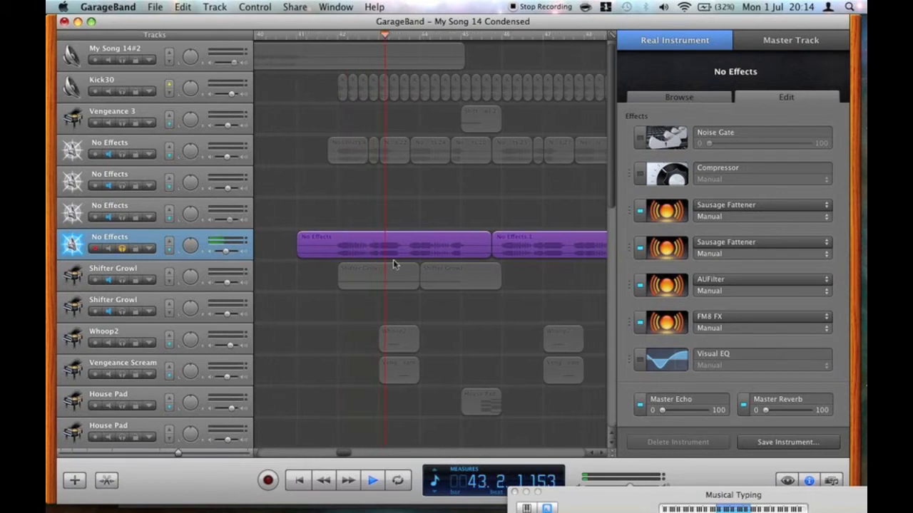
pyautogui.press('space')
# Step: Inspect the AUFilter curve and the FM8 FX Effects page on the soloed No Effects track
pyautogui.click(689, 291)
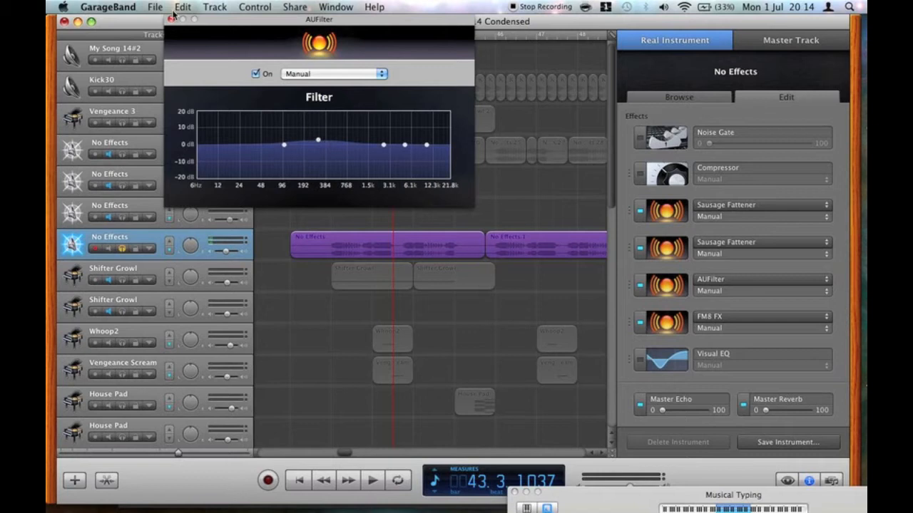
pyautogui.click(172, 18)
pyautogui.click(669, 331)
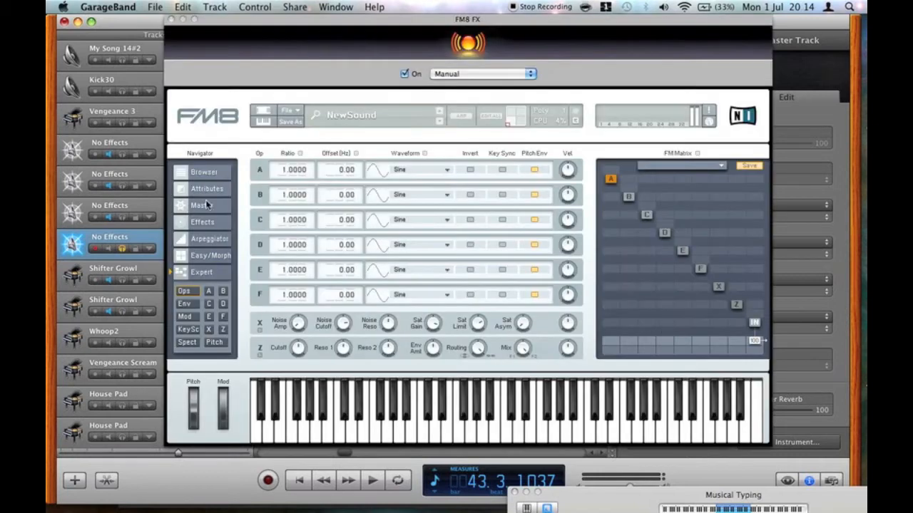
pyautogui.click(203, 222)
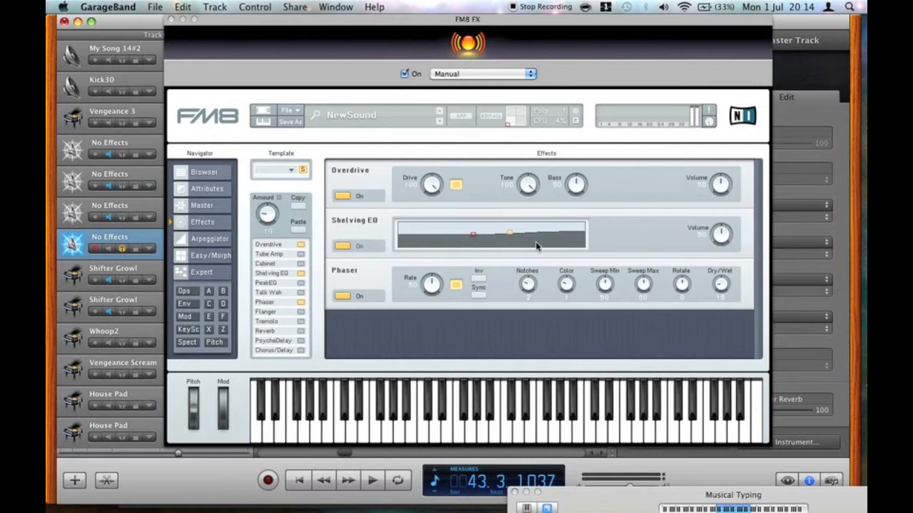
pyautogui.click(171, 20)
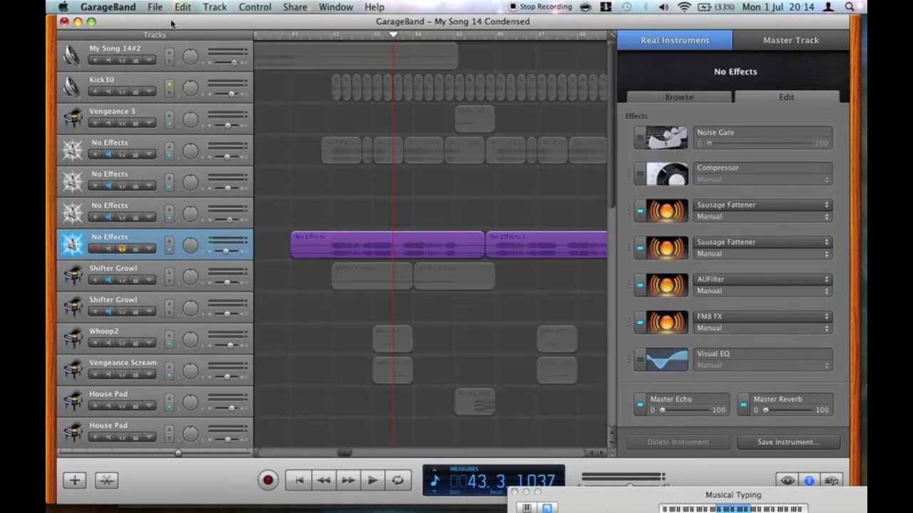
# Step: Examine the Fatness and Color settings of the Sausage Fatteners on the soloed No Effects track
pyautogui.click(678, 214)
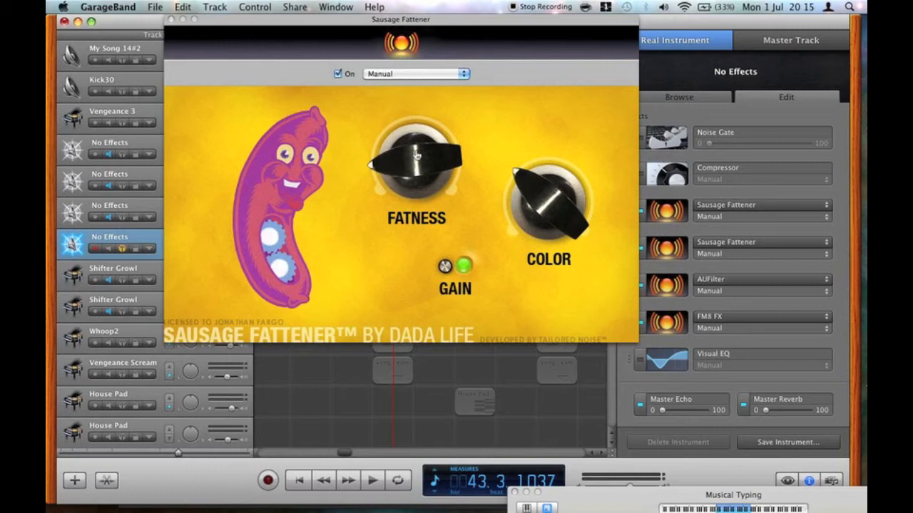
pyautogui.moveTo(548, 202); pyautogui.dragTo(553, 193)
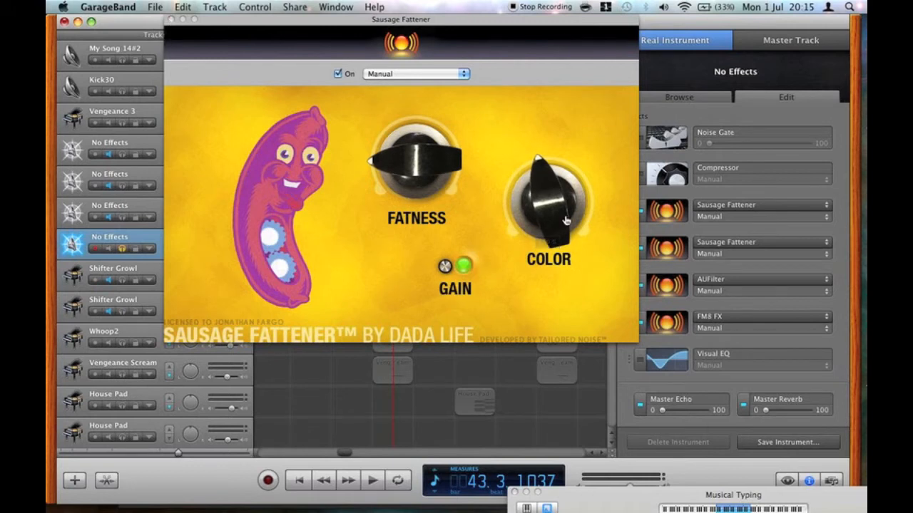
pyautogui.click(174, 19)
pyautogui.click(675, 257)
pyautogui.moveTo(348, 27); pyautogui.dragTo(384, 79)
pyautogui.click(210, 76)
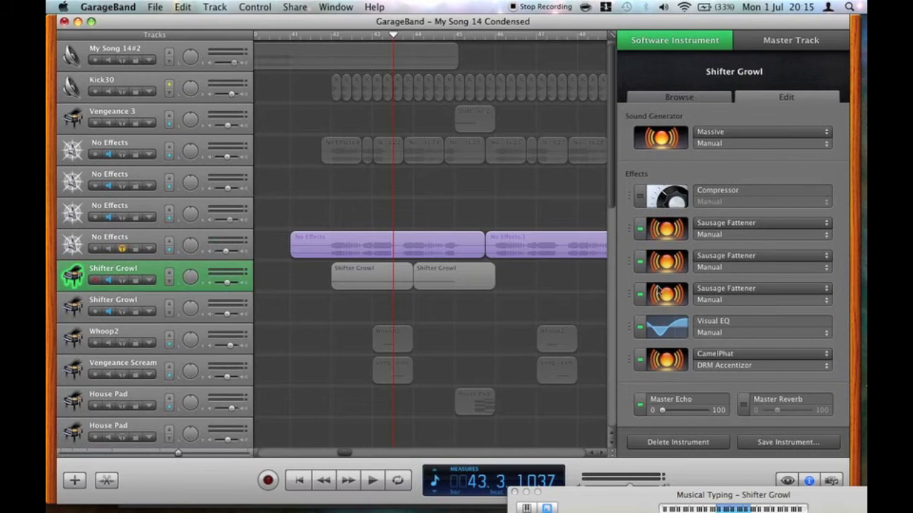
# Step: Examine the Fatness and Color settings of the Sausage Fatteners on the upper Shifter Growl track
pyautogui.click(656, 229)
pyautogui.moveTo(445, 205); pyautogui.dragTo(459, 226)
pyautogui.click(685, 263)
pyautogui.click(685, 293)
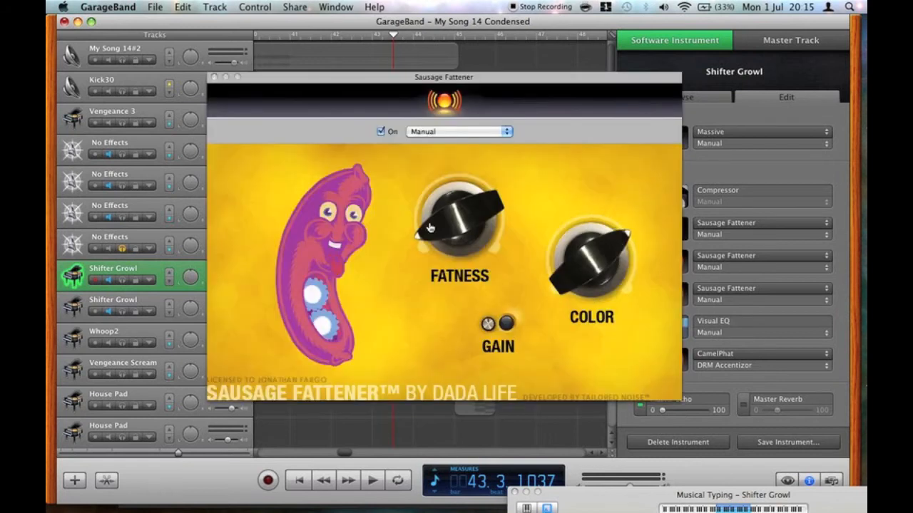
pyautogui.moveTo(430, 228)
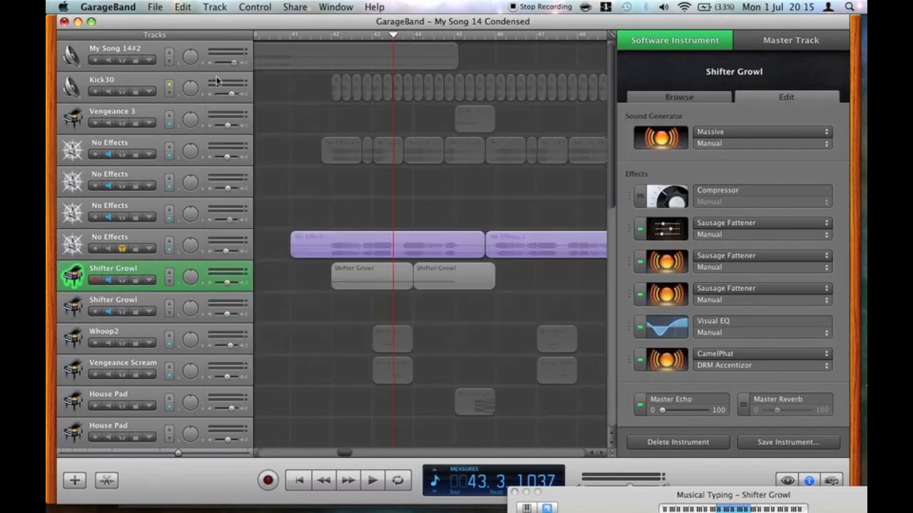
pyautogui.click(213, 77)
# Step: Return to the soloed No Effects track and recheck the knob settings of its two Sausage Fatteners
pyautogui.click(120, 238)
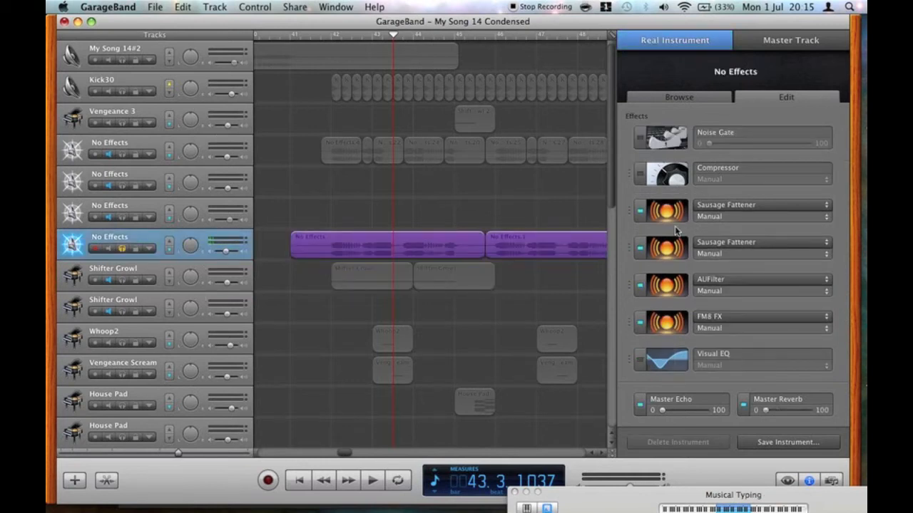
pyautogui.click(667, 211)
pyautogui.moveTo(411, 226); pyautogui.dragTo(413, 214)
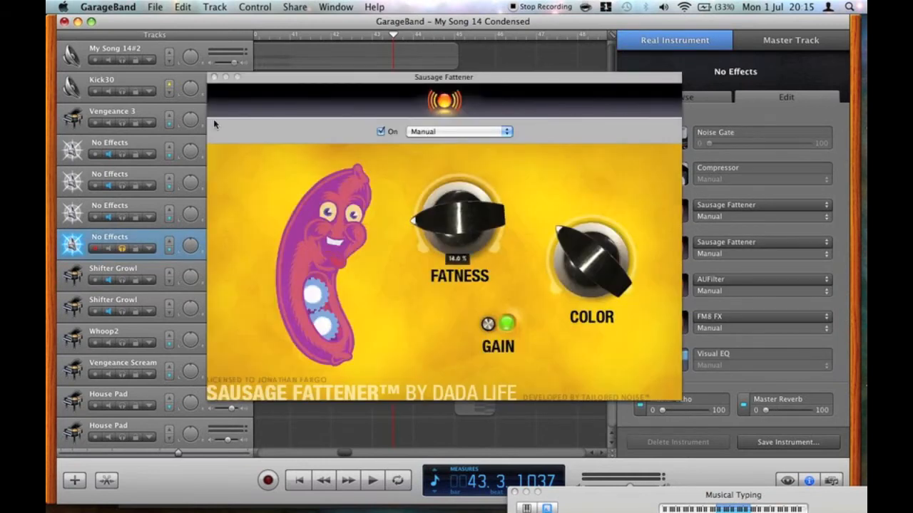
pyautogui.click(213, 77)
pyautogui.click(666, 249)
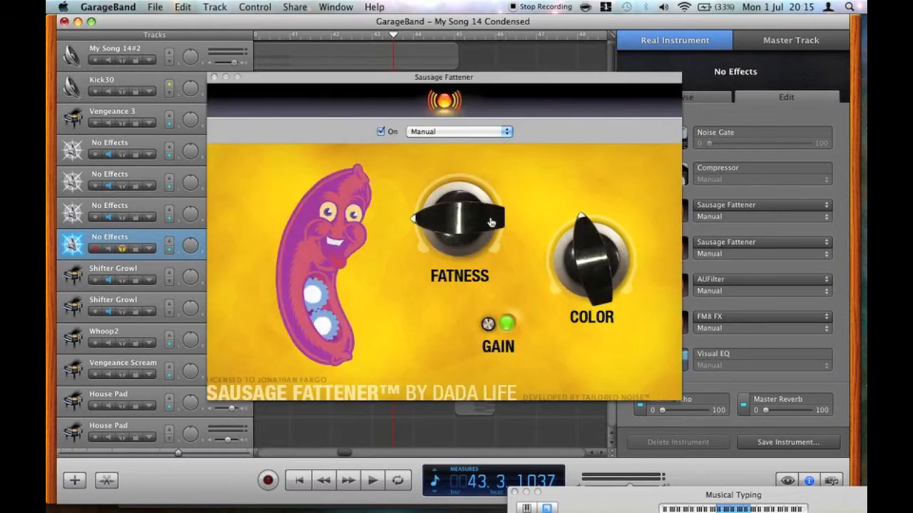
pyautogui.moveTo(488, 220); pyautogui.dragTo(447, 265)
pyautogui.click(214, 76)
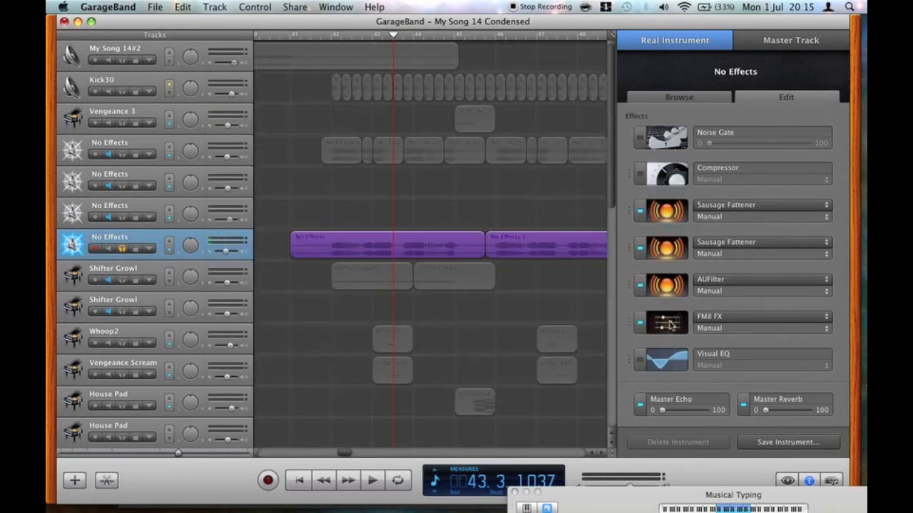
# Step: Unsolo and mute the No Effects track above Shifter Growl, and select and solo the one below Vengeance 3
pyautogui.click(122, 248)
pyautogui.click(108, 249)
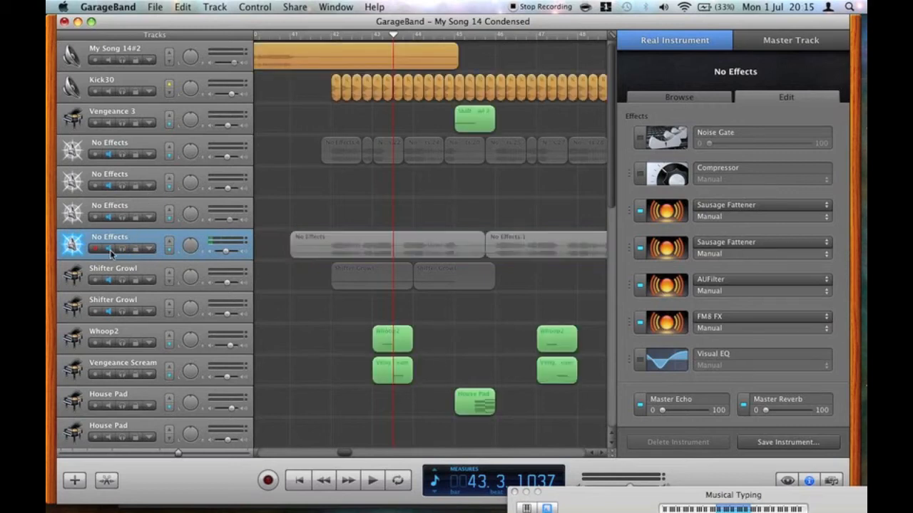
pyautogui.click(119, 145)
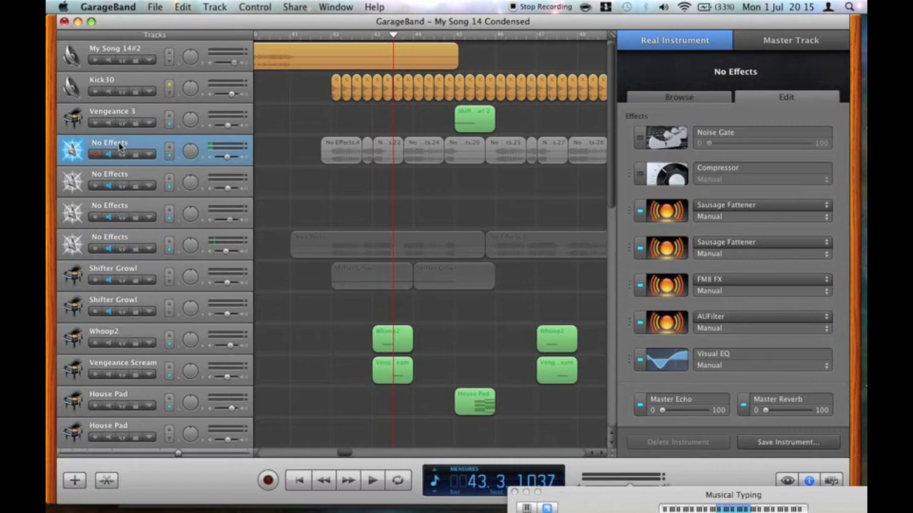
pyautogui.click(120, 154)
# Step: Disable both Sausage Fatteners, FM8 FX and AUFilter on the No Effects track below Vengeance 3 and preview it from bar 42
pyautogui.click(640, 210)
pyautogui.click(640, 249)
pyautogui.click(639, 285)
pyautogui.click(640, 323)
pyautogui.click(331, 35)
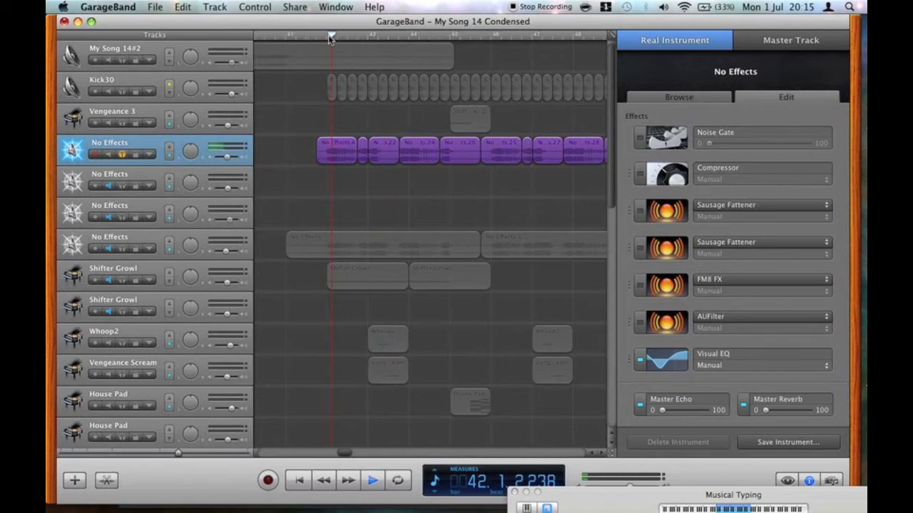
pyautogui.press('XF86AudioRaiseVolume')
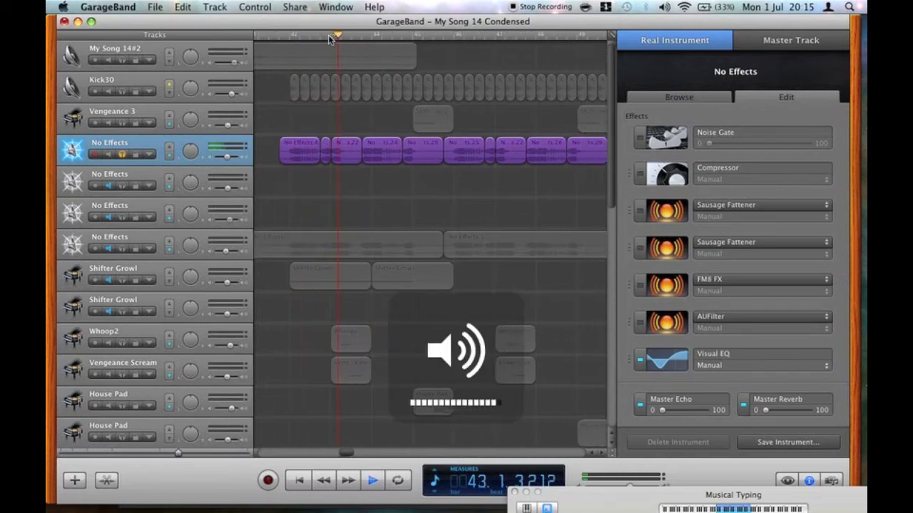
pyautogui.hscroll(-3, 504, 218)
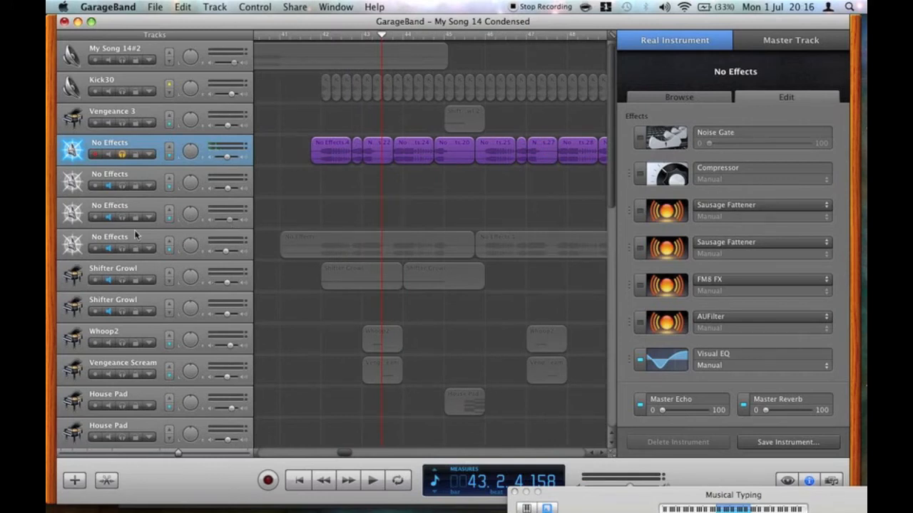
# Step: Solo the No Effects track above Shifter Growl as well, and set a cycle region over the first half of bar 43
pyautogui.click(122, 249)
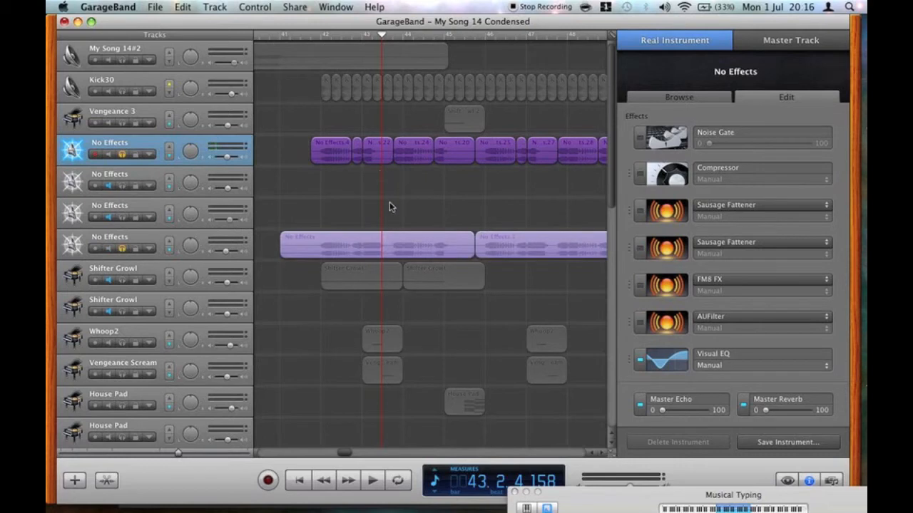
pyautogui.click(206, 453)
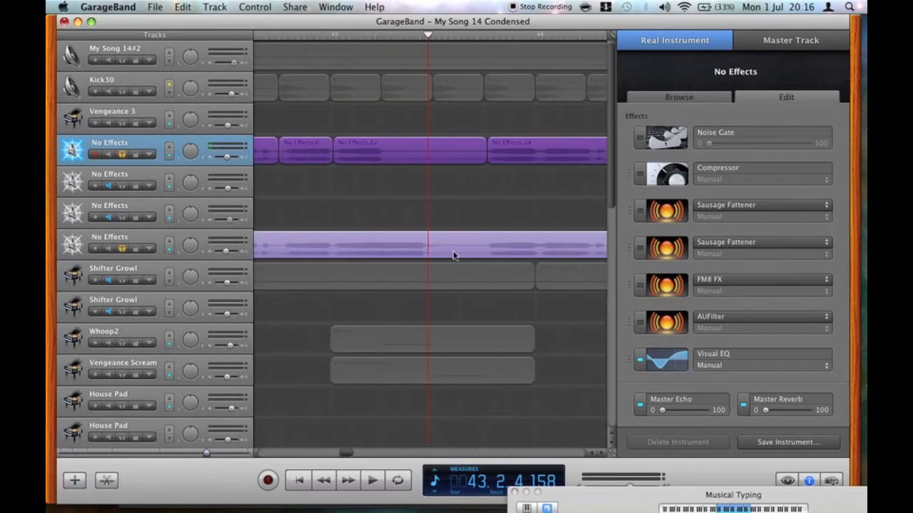
pyautogui.moveTo(333, 36); pyautogui.dragTo(398, 49)
pyautogui.click(397, 480)
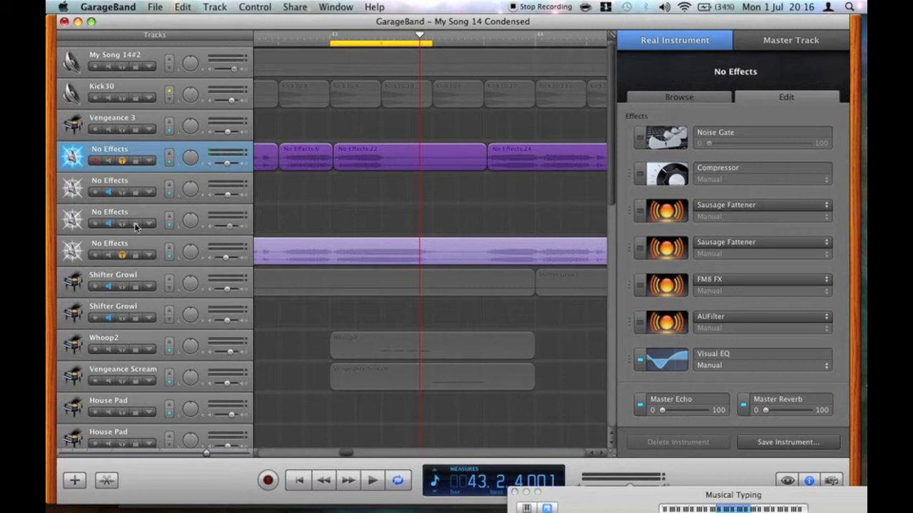
# Step: Unsolo the No Effects track above Shifter Growl and play the cycle region with only the upper No Effects track
pyautogui.click(122, 255)
pyautogui.press('space')
pyautogui.press('space')
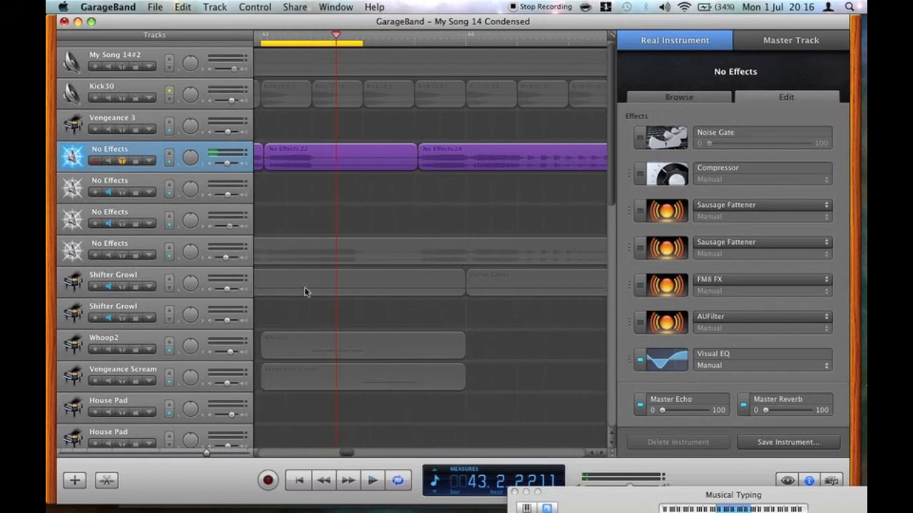
# Step: Switch the solo from the No Effects track below Vengeance 3 to the upper Shifter Growl track and select it
pyautogui.click(121, 161)
pyautogui.click(122, 254)
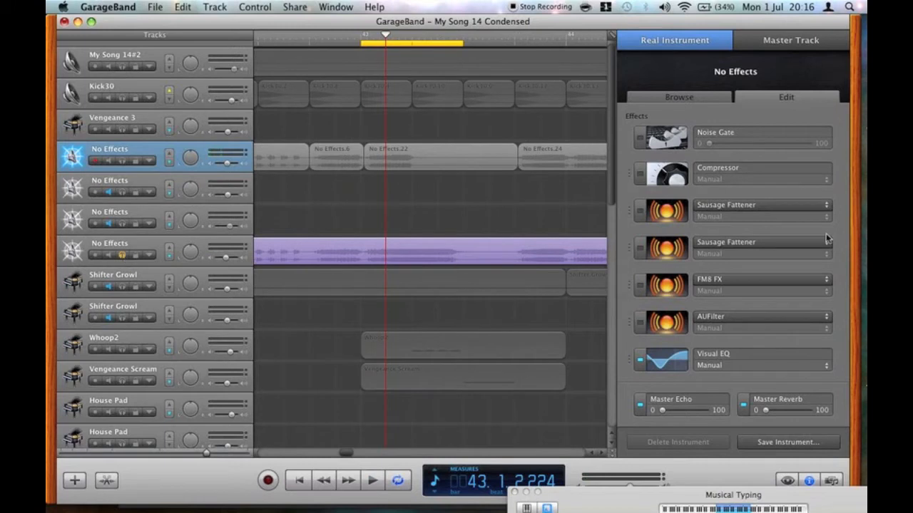
pyautogui.click(121, 256)
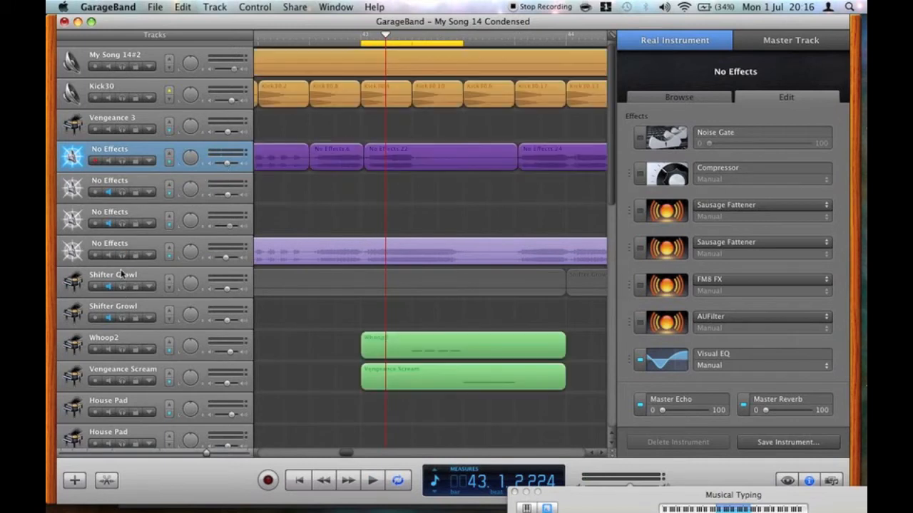
pyautogui.click(122, 274)
pyautogui.click(122, 287)
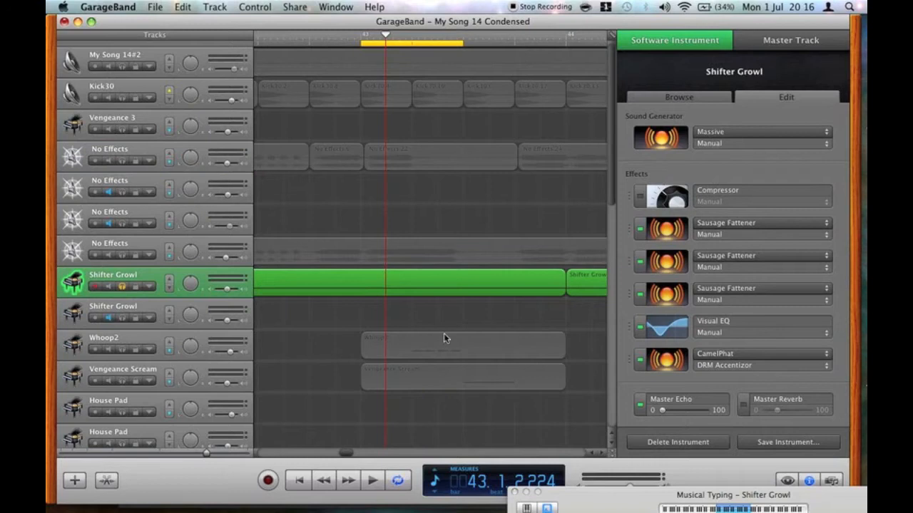
# Step: Show the BpFilterLow automation of the upper Shifter Growl track and inspect the BP Filter in its CamelPhat effect
pyautogui.click(148, 287)
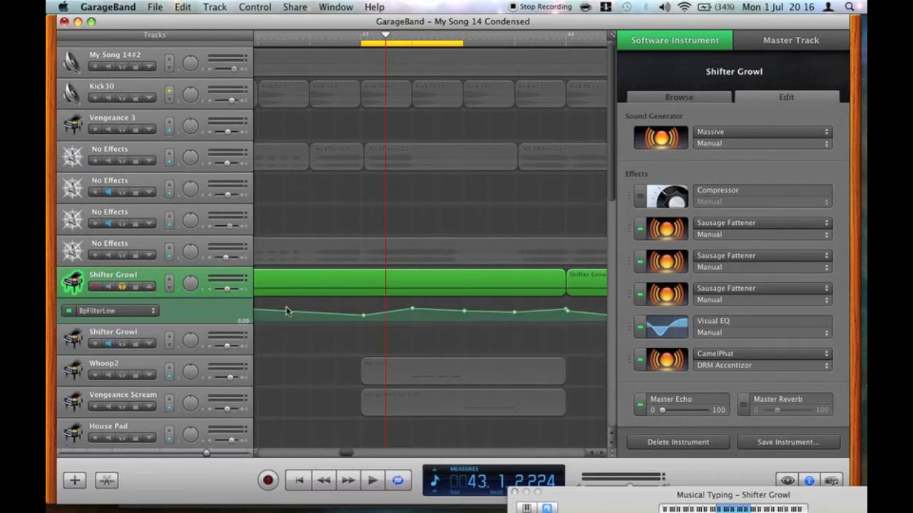
pyautogui.click(663, 361)
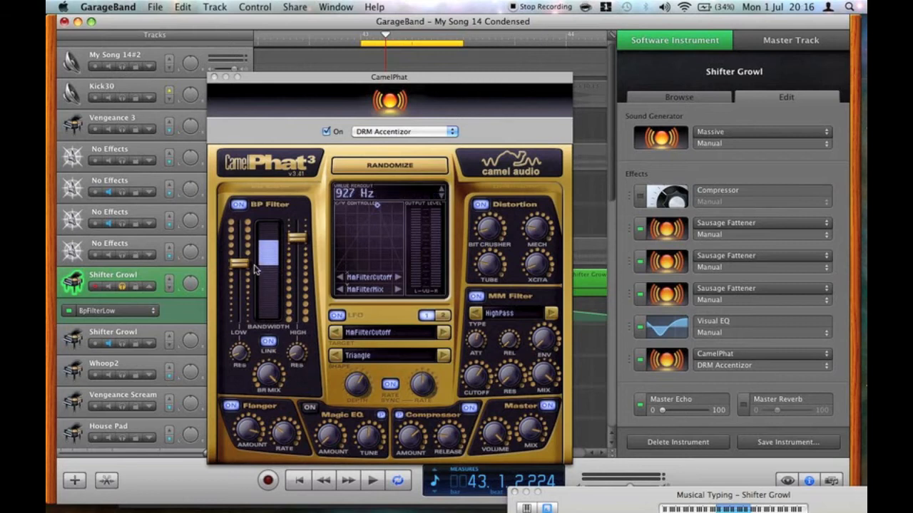
pyautogui.click(212, 77)
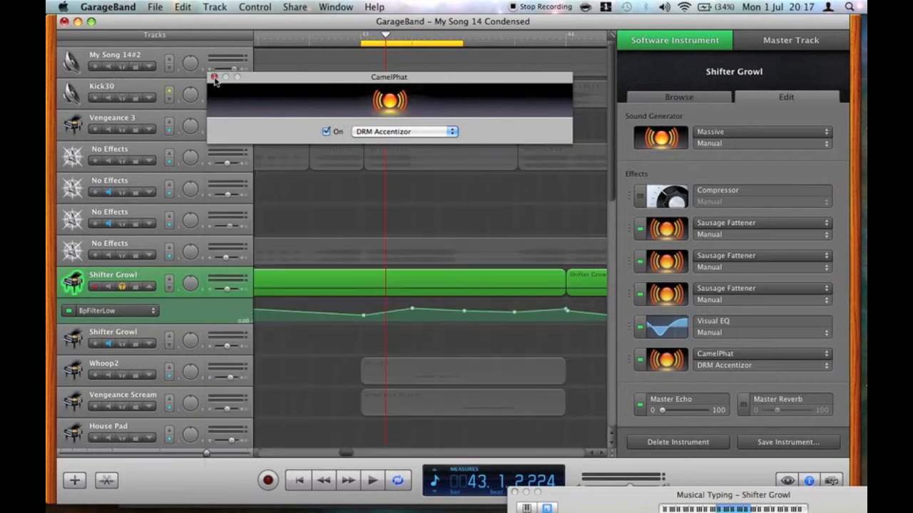
pyautogui.hscroll(-5, 420, 301)
pyautogui.hscroll(-5, 419, 306)
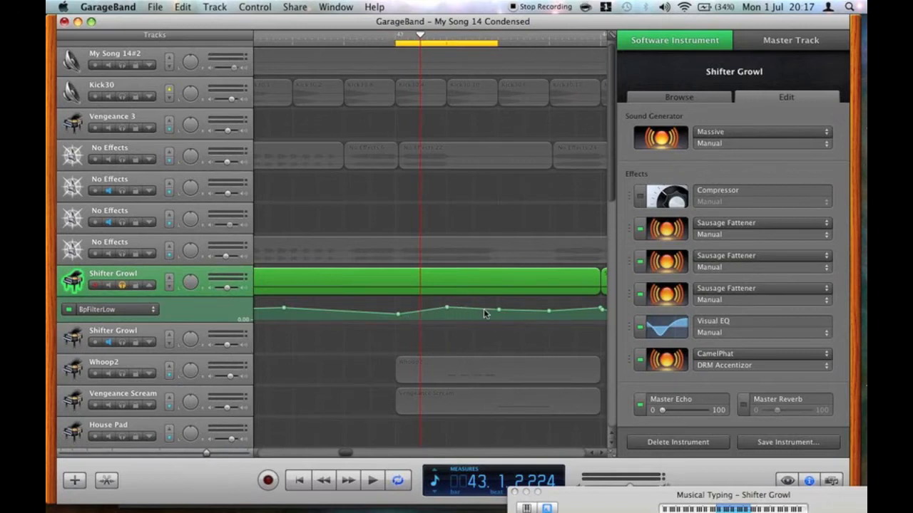
# Step: Unsolo Shifter Growl, solo the No Effects track directly above it and preview that track in the cycle region
pyautogui.click(121, 284)
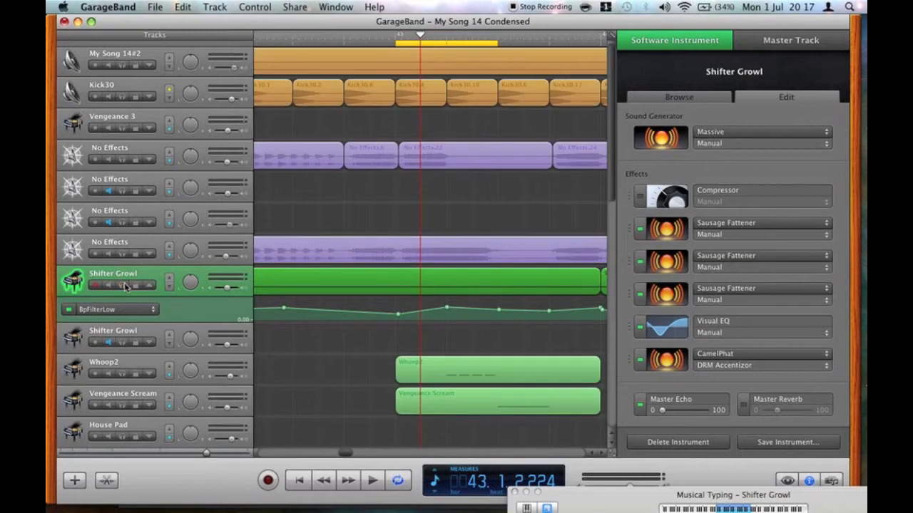
pyautogui.click(121, 253)
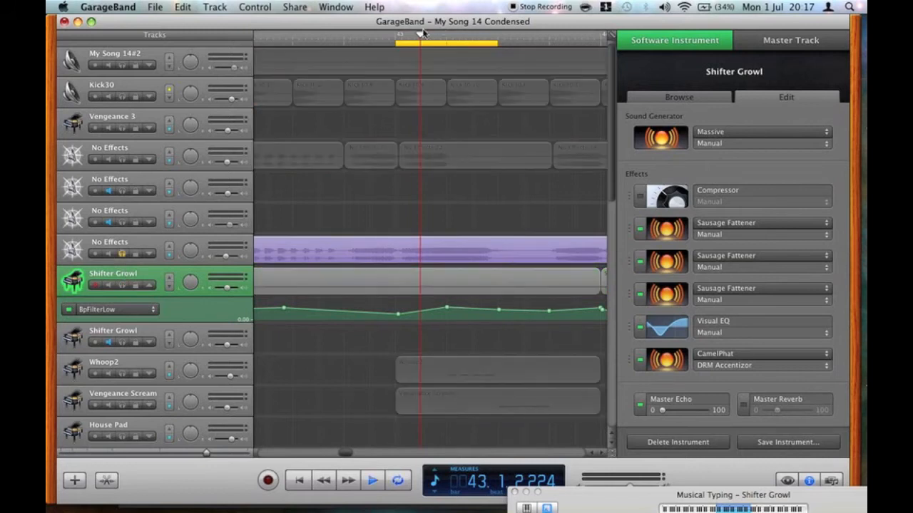
pyautogui.press('space')
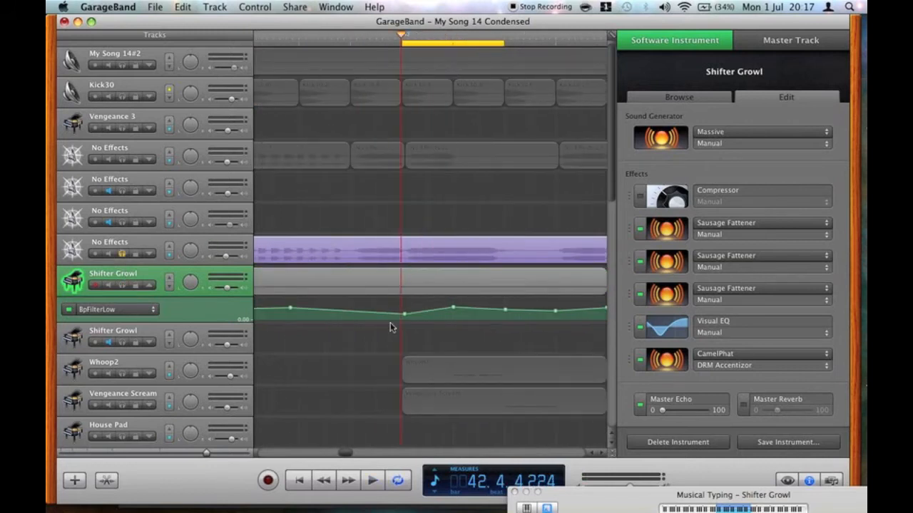
# Step: Select and unsolo the No Effects track above Shifter Growl, and mute both it and the upper Shifter Growl track
pyautogui.click(120, 246)
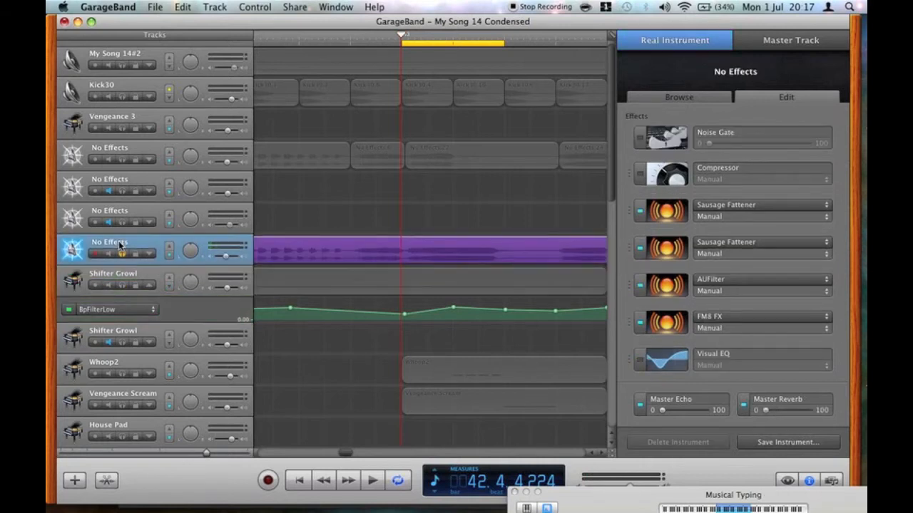
pyautogui.click(122, 253)
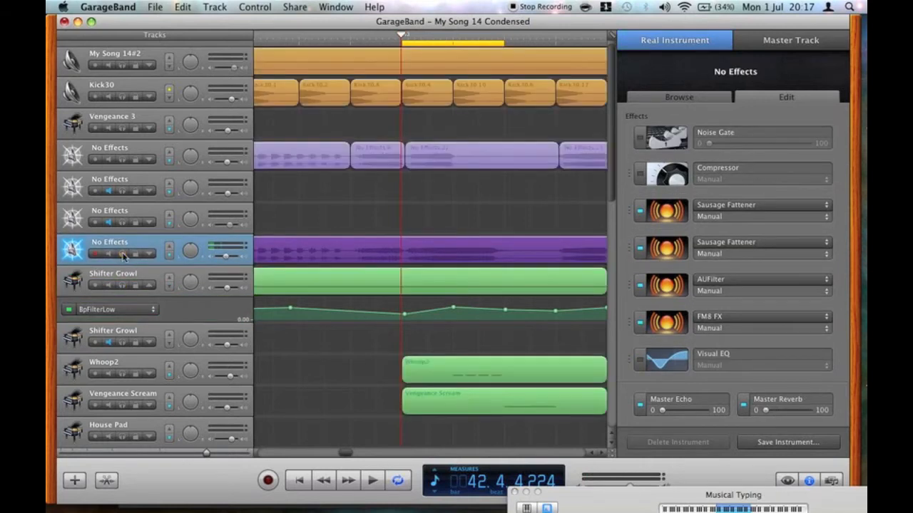
pyautogui.click(109, 254)
pyautogui.click(109, 286)
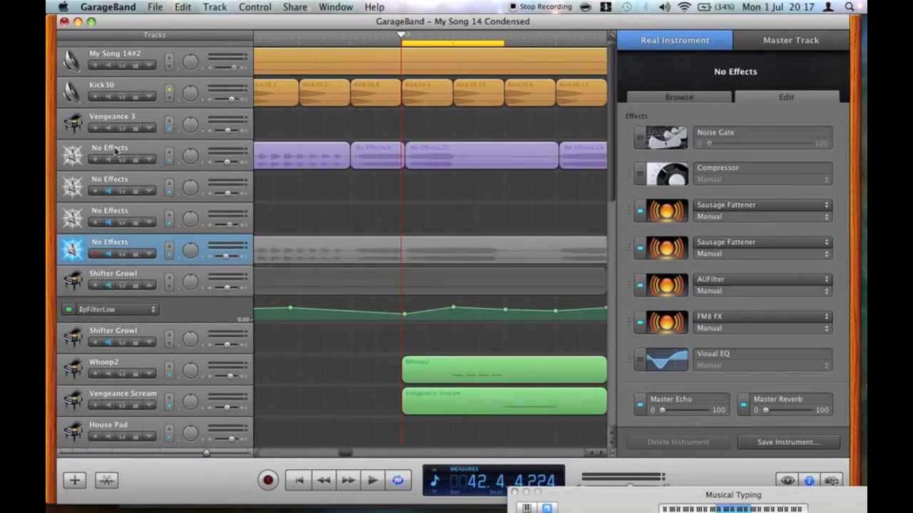
# Step: Select and solo the No Effects track below Vengeance 3
pyautogui.click(115, 151)
pyautogui.click(122, 159)
pyautogui.click(402, 207)
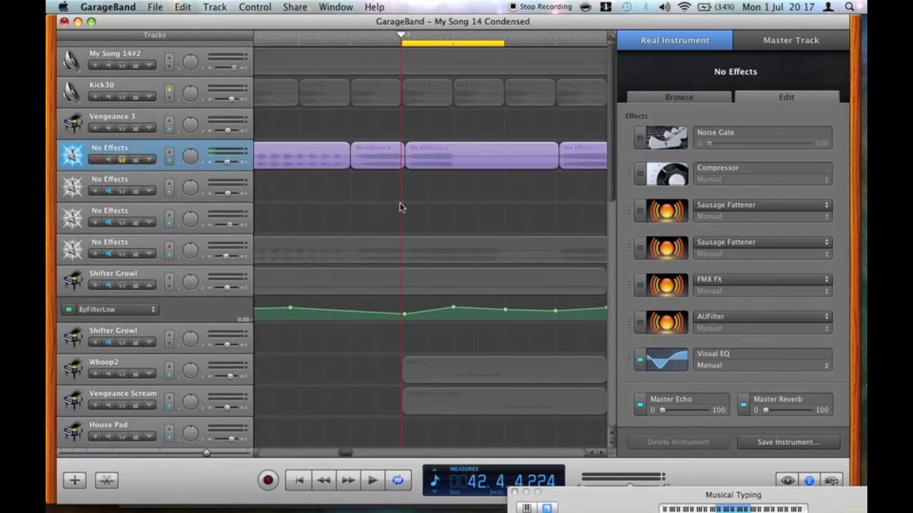
# Step: Examine the cut regions on the soloed No Effects track from bar 43 to 45 and preview the cycle region
pyautogui.hscroll(5, 402, 207)
pyautogui.click(396, 163)
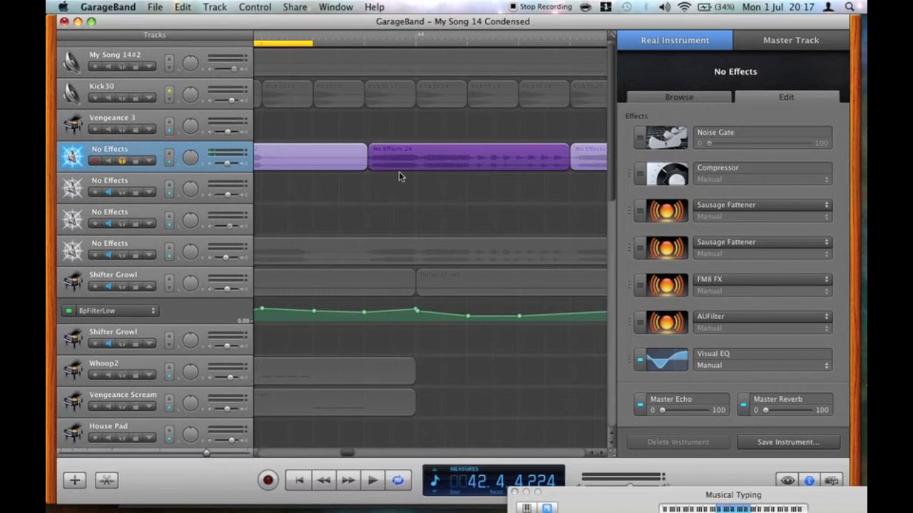
pyautogui.hscroll(5, 414, 161)
pyautogui.click(422, 164)
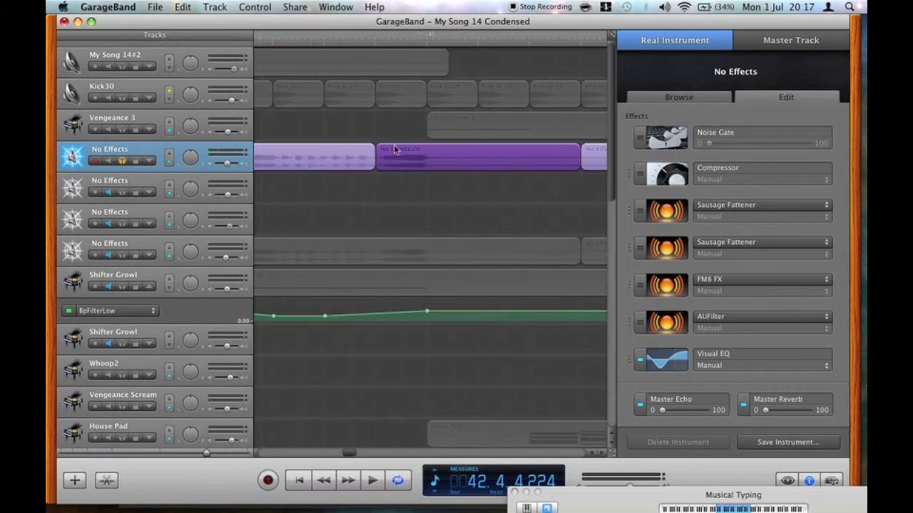
pyautogui.hscroll(-6, 407, 161)
pyautogui.press('space')
pyautogui.hscroll(4, 326, 177)
pyautogui.hscroll(-10, 411, 257)
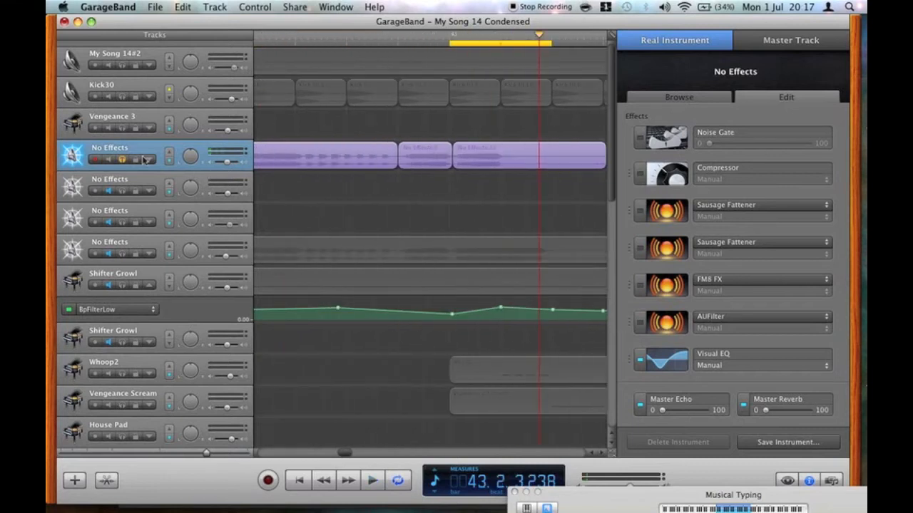
# Step: Enable both Sausage Fatteners on the No Effects track below Vengeance 3 and check their Fatness and Color settings
pyautogui.click(104, 150)
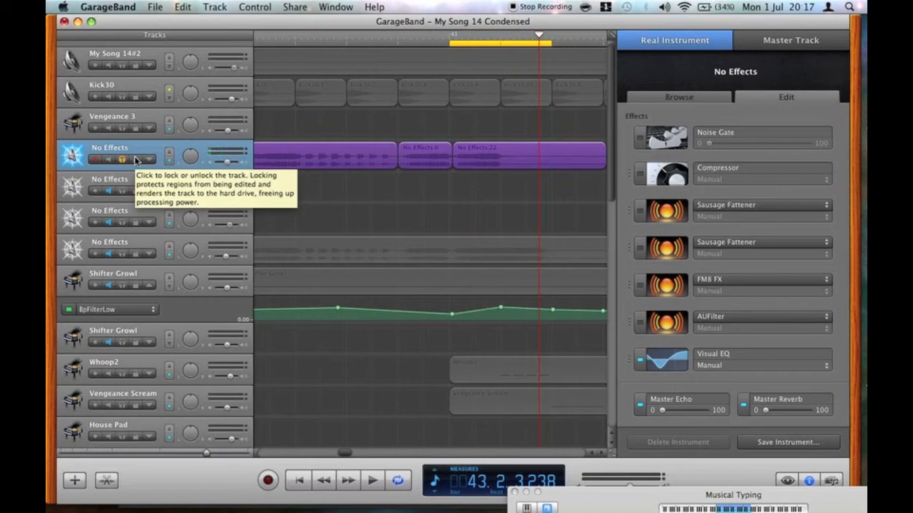
pyautogui.click(662, 210)
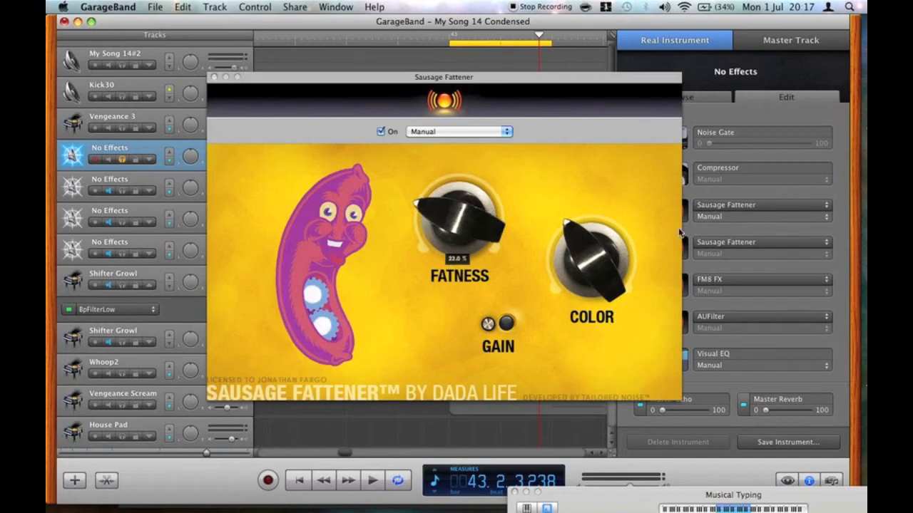
pyautogui.click(685, 254)
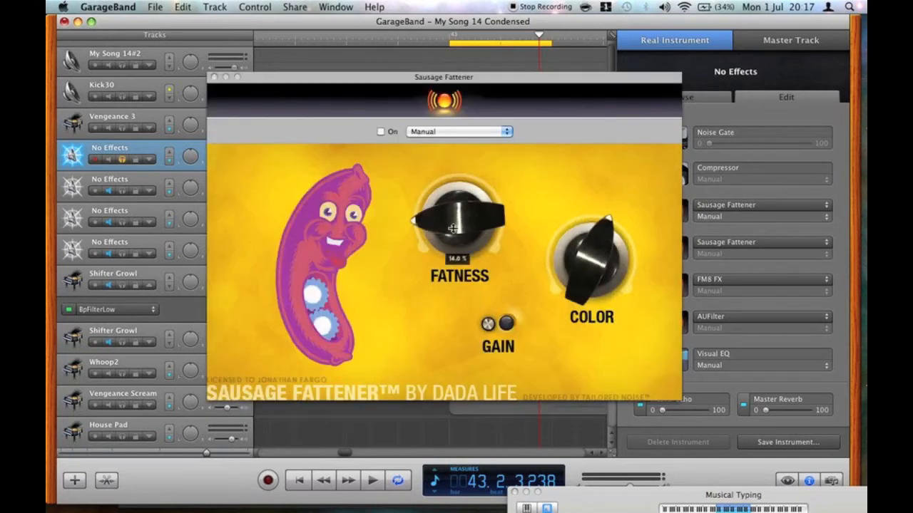
pyautogui.click(213, 77)
pyautogui.click(640, 247)
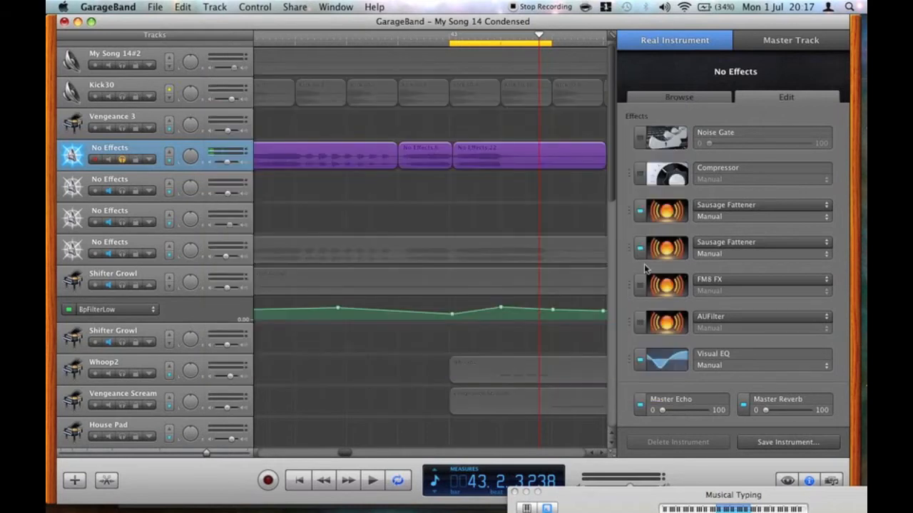
# Step: Enable FM8 FX on the same No Effects track and review its Effects page with Overdrive, Shelving EQ and Phaser
pyautogui.click(640, 285)
pyautogui.click(658, 288)
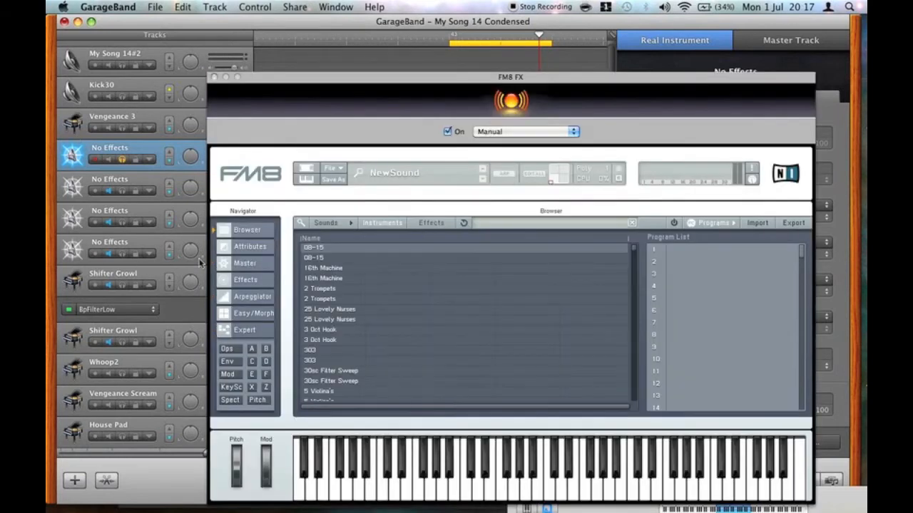
pyautogui.click(241, 266)
pyautogui.click(244, 280)
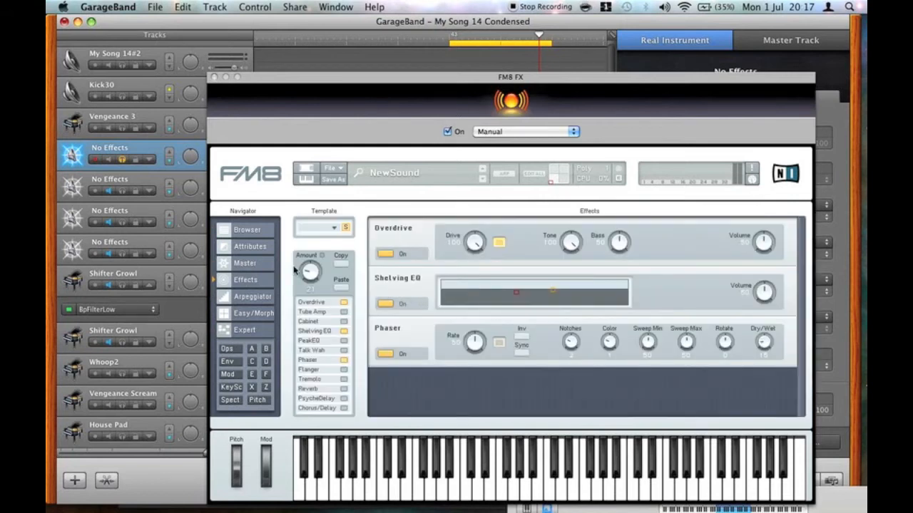
pyautogui.click(215, 77)
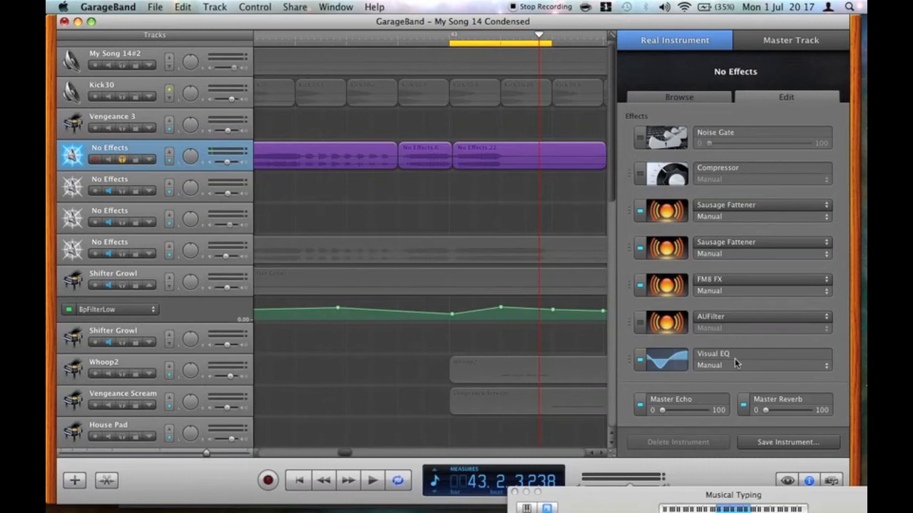
# Step: Enable AUFilter on the track, review its filter curve and briefly play the fully processed sound
pyautogui.click(639, 322)
pyautogui.click(663, 324)
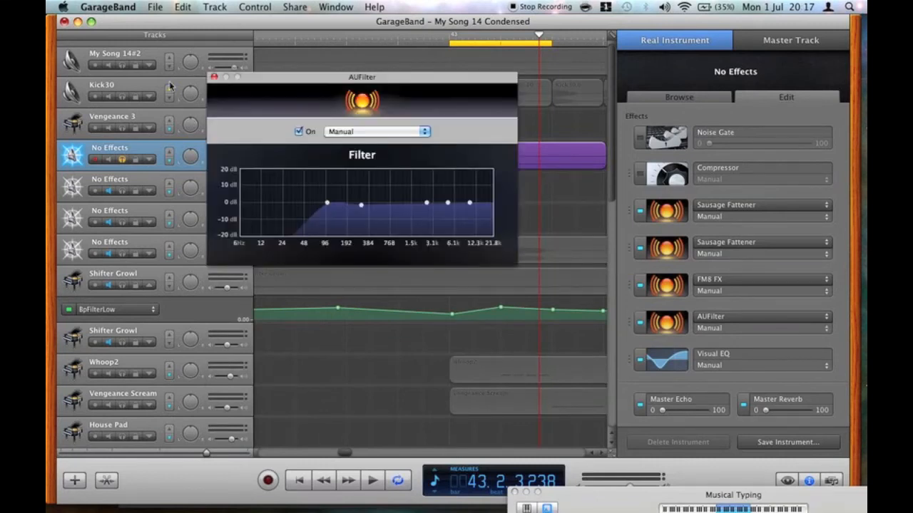
pyautogui.click(215, 77)
pyautogui.press('space')
pyautogui.press('space')
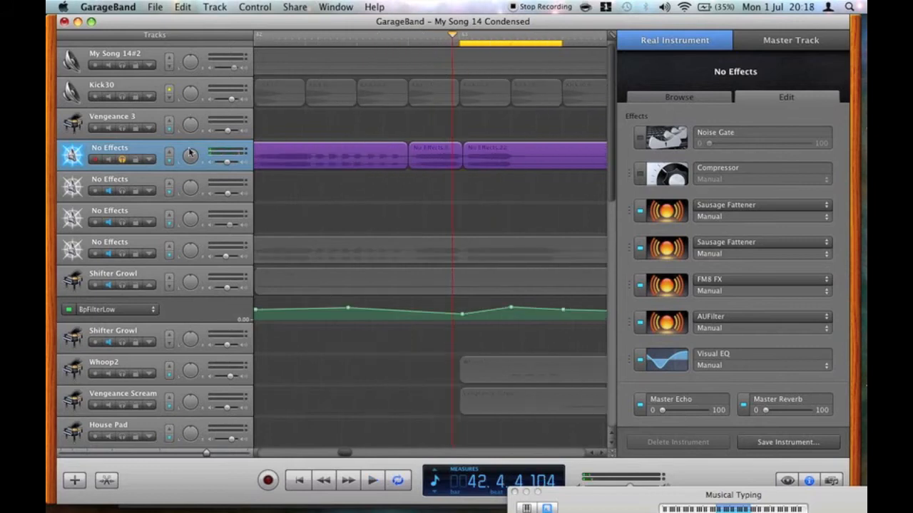
# Step: Unsolo the No Effects track below Vengeance 3, turn off cycling and place the playhead just before bar 42
pyautogui.click(123, 160)
pyautogui.hscroll(-5, 356, 164)
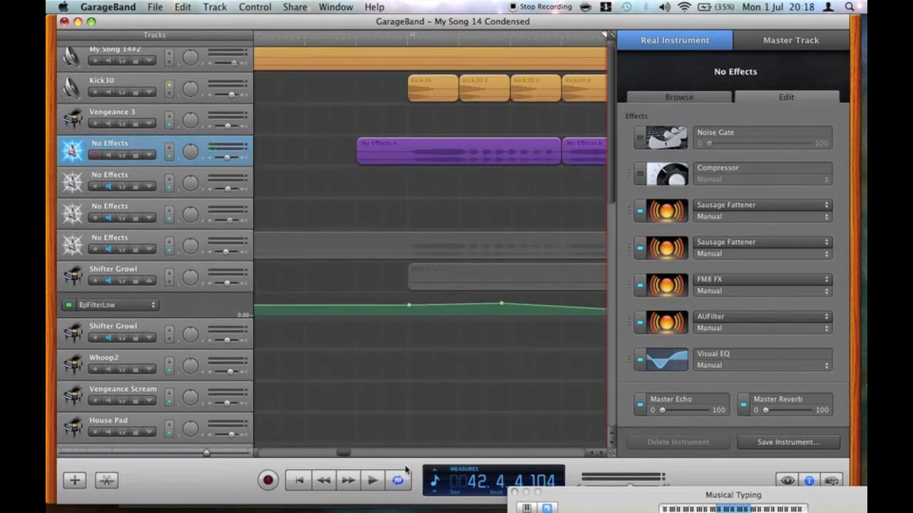
pyautogui.click(403, 473)
pyautogui.scroll(-1, 400, 179)
pyautogui.click(389, 36)
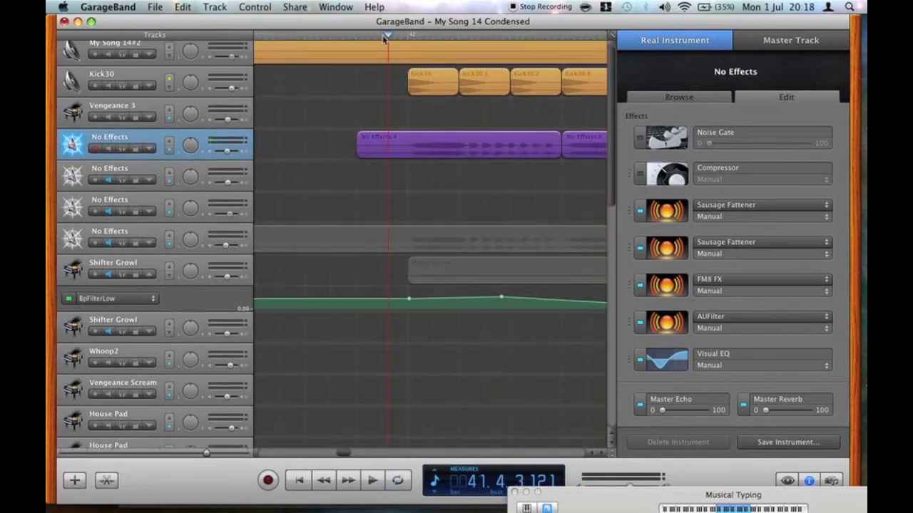
pyautogui.click(400, 35)
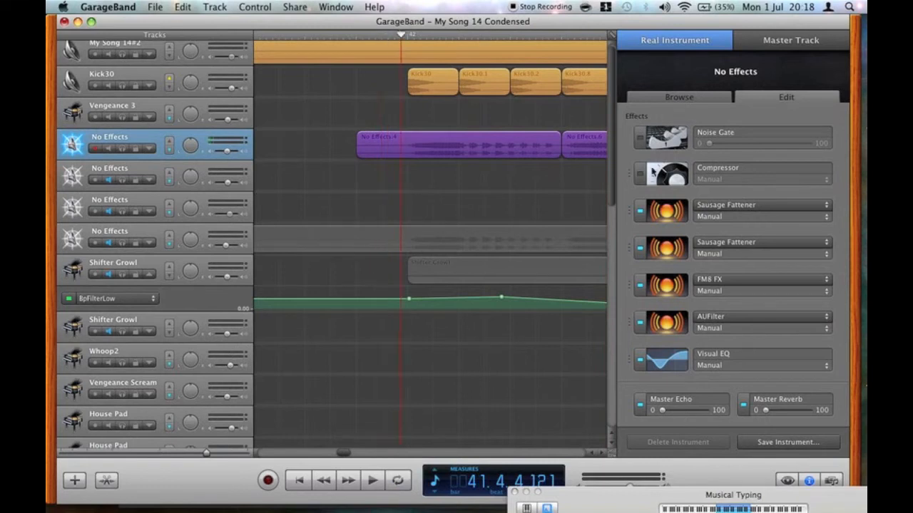
# Step: Check the first Sausage Fattener again and mute the No Effects track below Vengeance 3
pyautogui.click(667, 211)
pyautogui.click(214, 78)
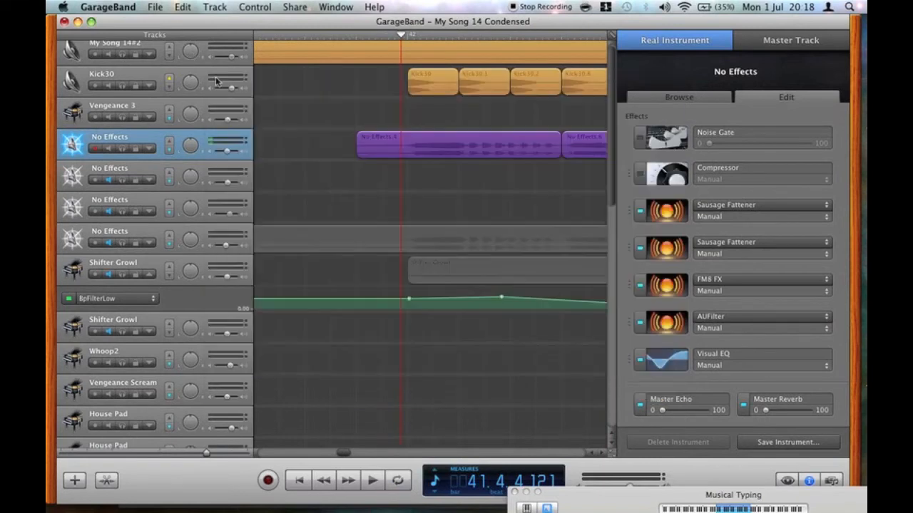
pyautogui.hscroll(3, 424, 184)
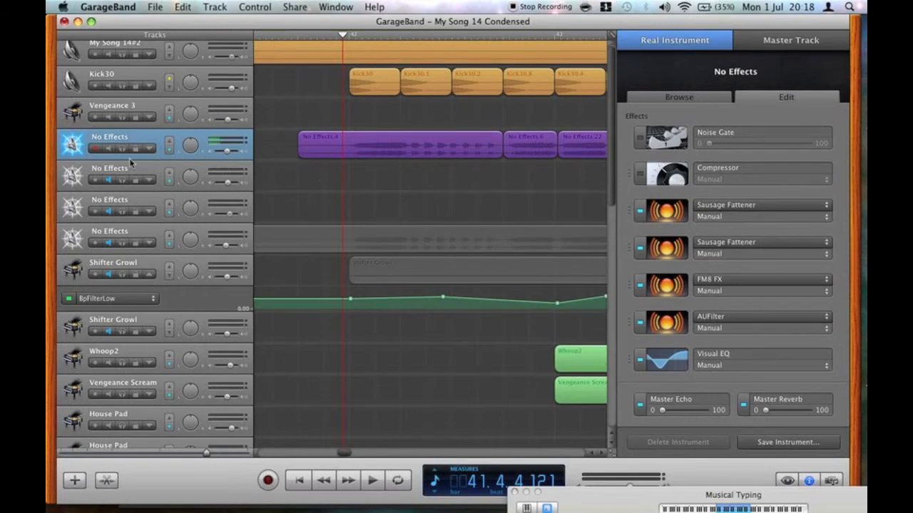
pyautogui.click(108, 148)
# Step: Solo and select the Basses track near the end of the track list to show its effects
pyautogui.scroll(-1, 322, 159)
pyautogui.scroll(-10, 322, 154)
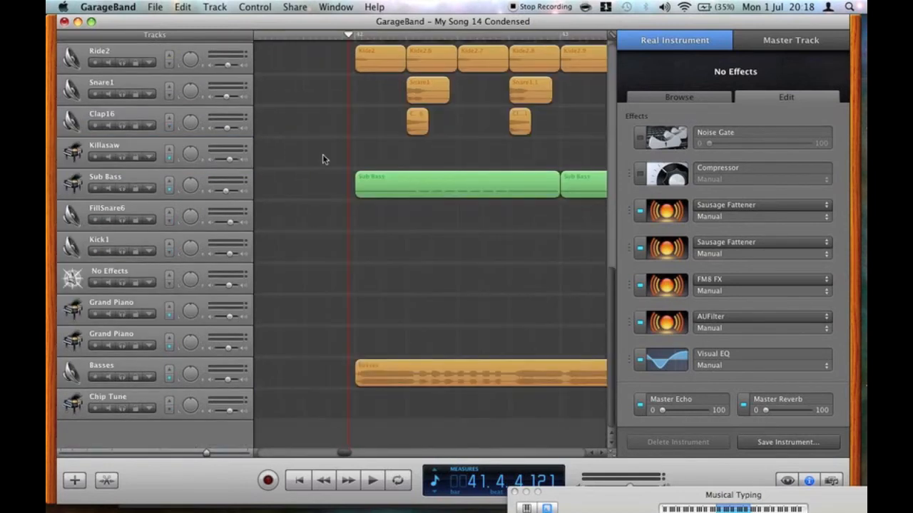
pyautogui.hscroll(1, 322, 154)
pyautogui.click(122, 378)
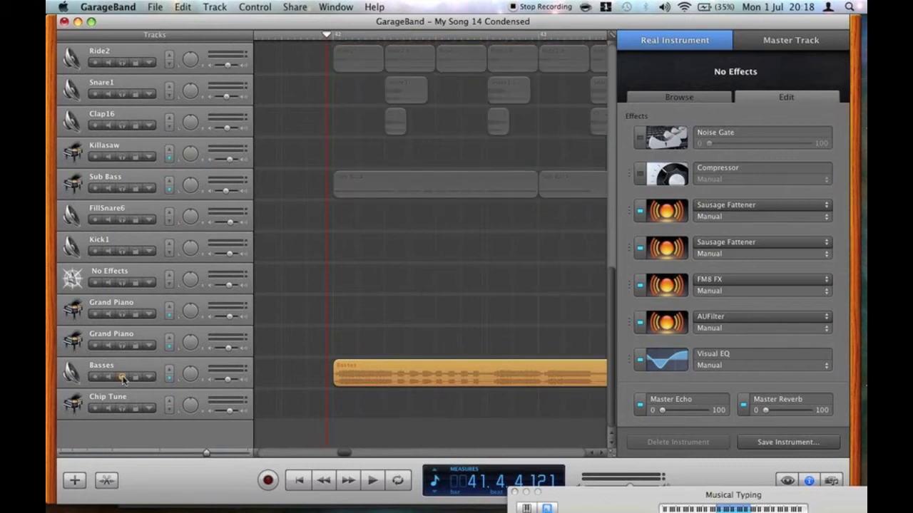
pyautogui.click(121, 358)
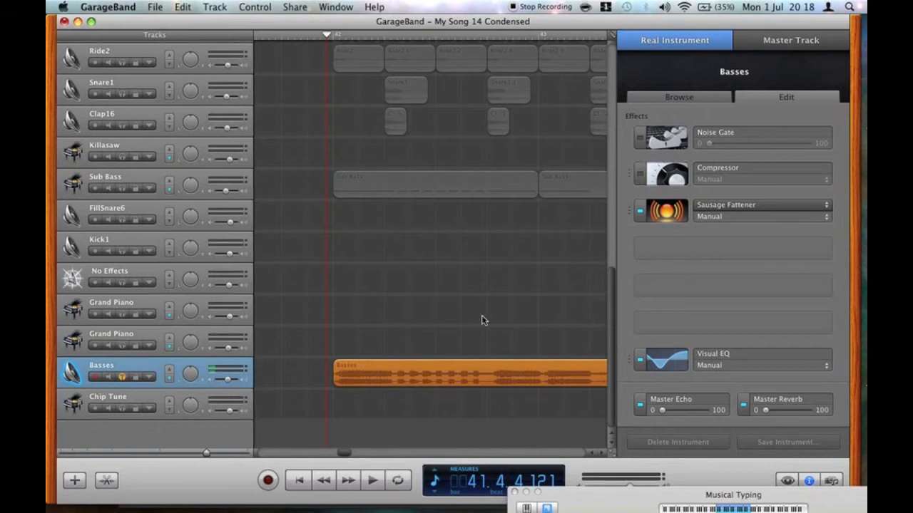
pyautogui.scroll(10, 481, 315)
pyautogui.scroll(-10, 481, 320)
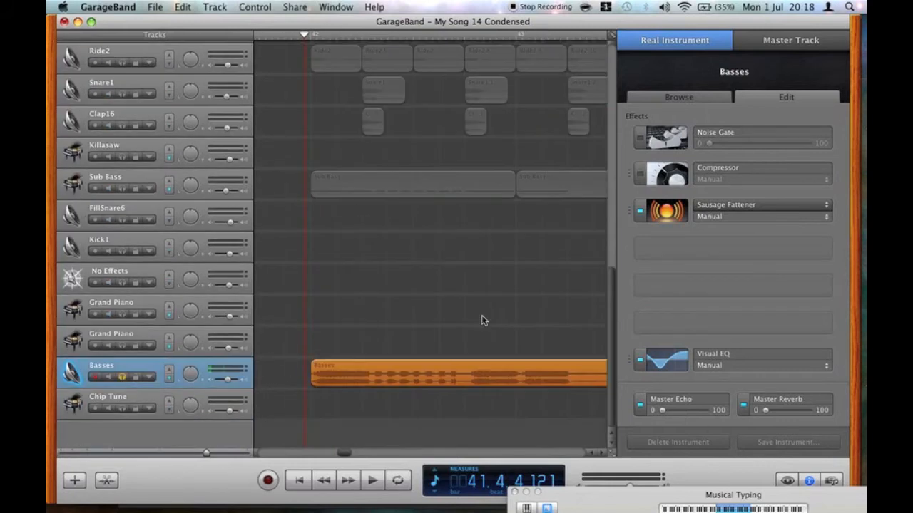
# Step: Check the Fatness and Color settings of Sausage Fattener on the Basses track
pyautogui.hscroll(2, 482, 320)
pyautogui.hscroll(-4, 482, 320)
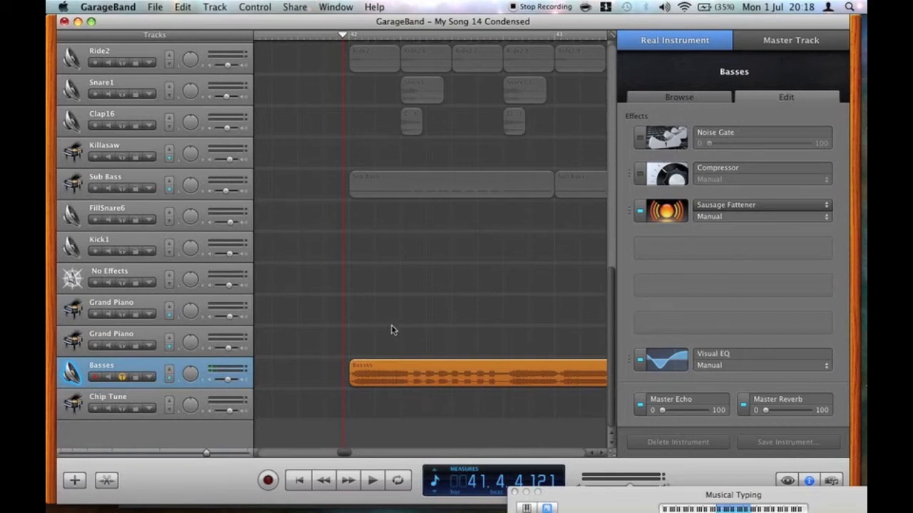
pyautogui.click(674, 216)
pyautogui.moveTo(451, 215); pyautogui.dragTo(449, 227)
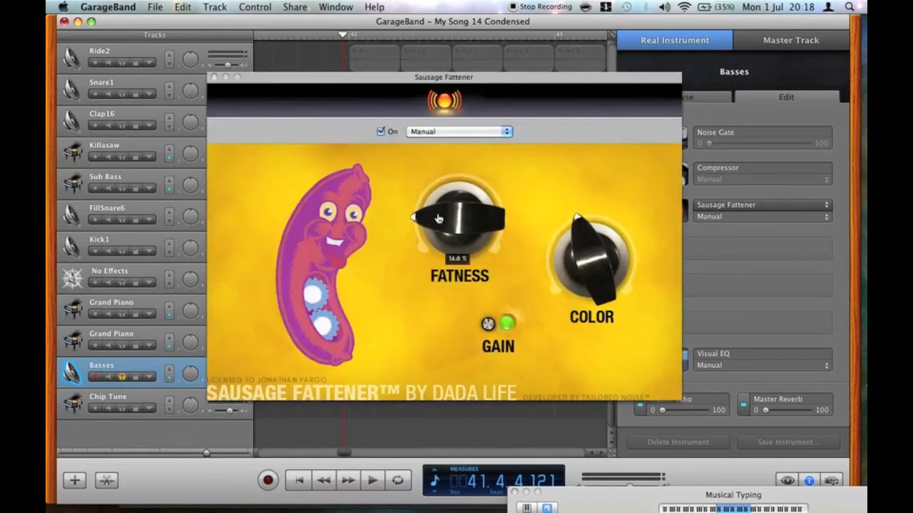
pyautogui.click(214, 77)
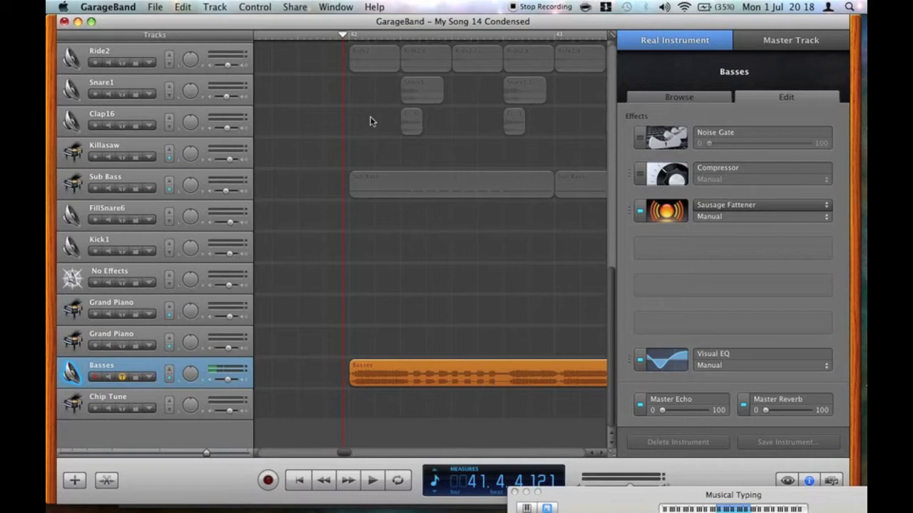
pyautogui.moveTo(664, 219)
pyautogui.click(662, 214)
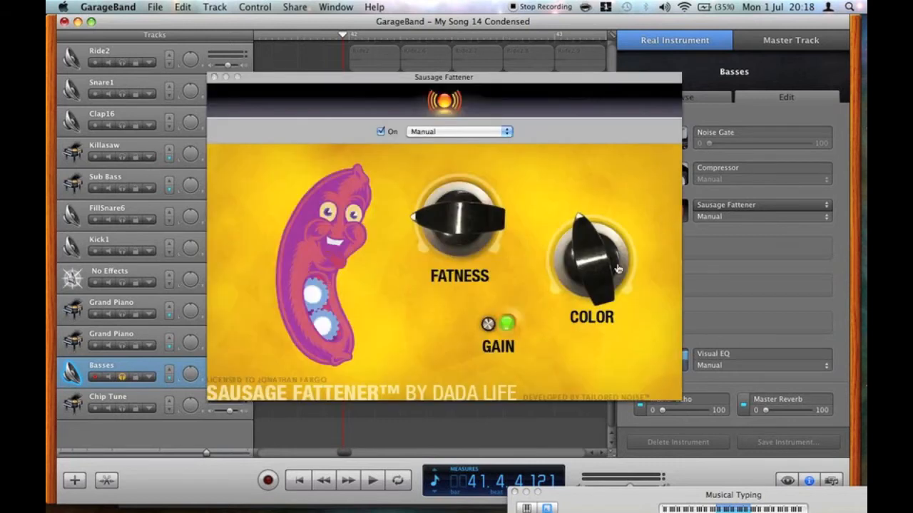
pyautogui.click(214, 78)
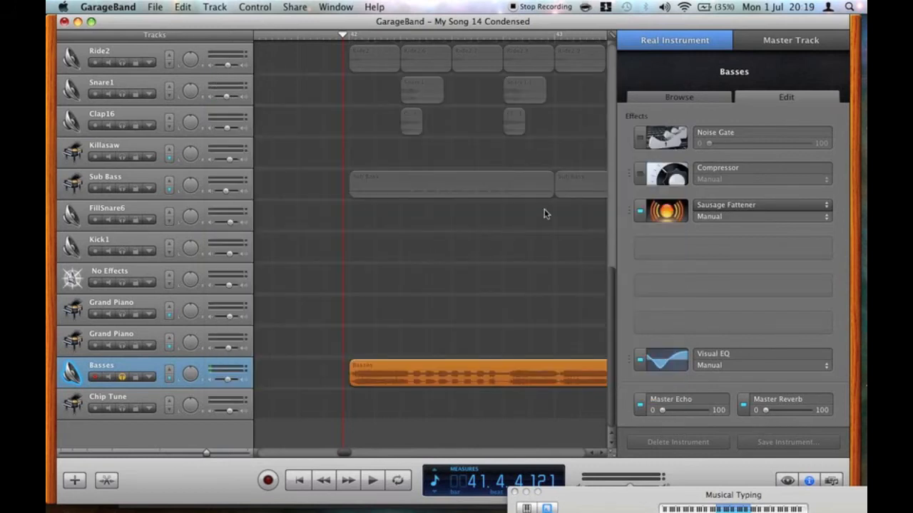
# Step: Review the Basses track's Sausage Fattener again with its window moved clear of the effects list, and close it
pyautogui.scroll(3, 544, 214)
pyautogui.scroll(-3, 545, 214)
pyautogui.click(660, 211)
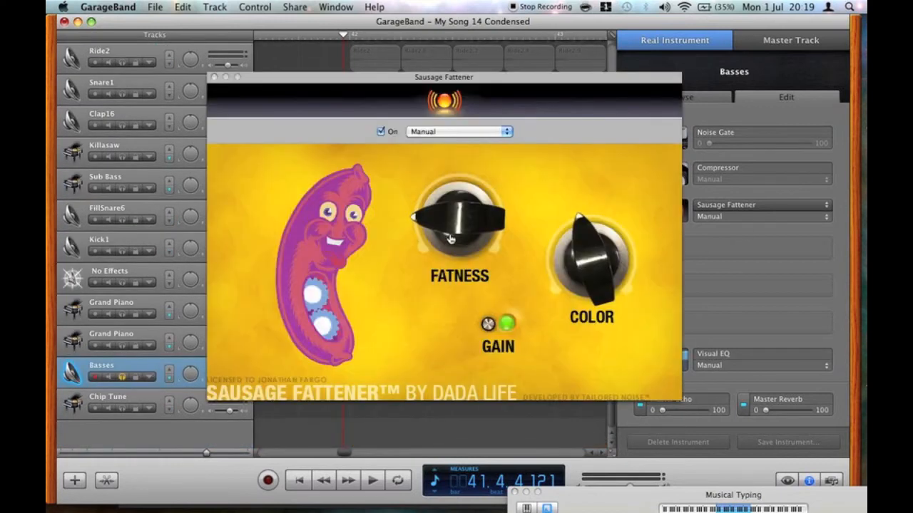
pyautogui.click(214, 77)
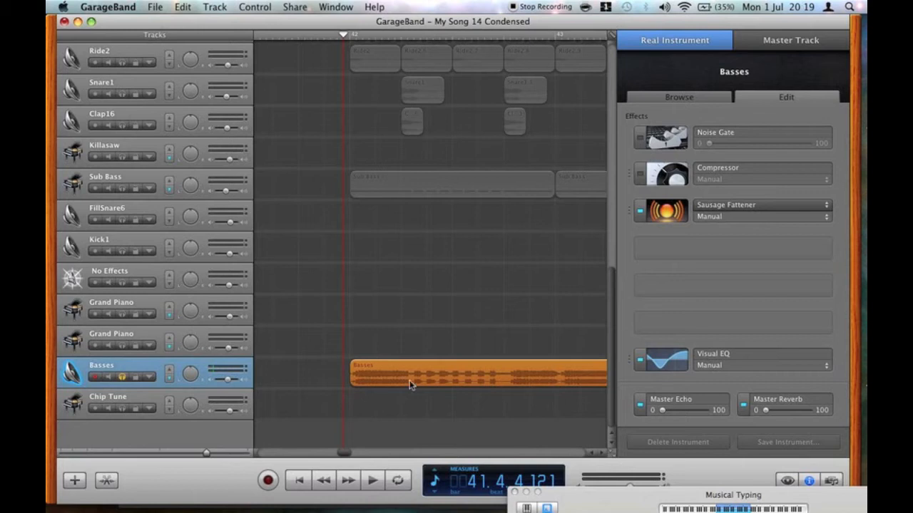
pyautogui.click(667, 221)
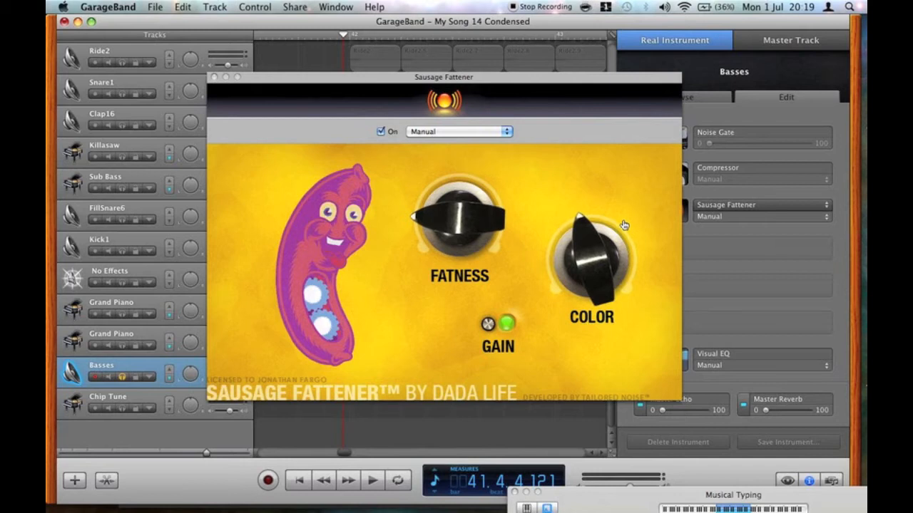
pyautogui.moveTo(267, 82); pyautogui.dragTo(203, 119)
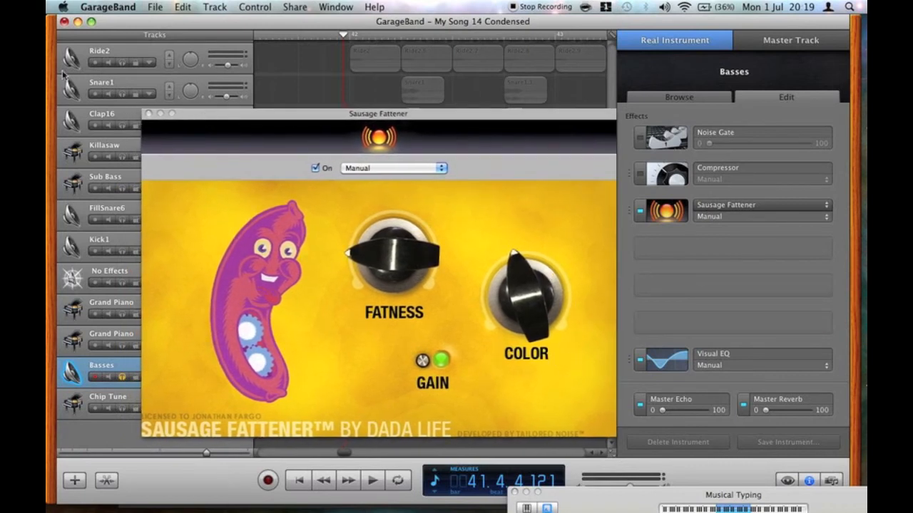
pyautogui.click(149, 114)
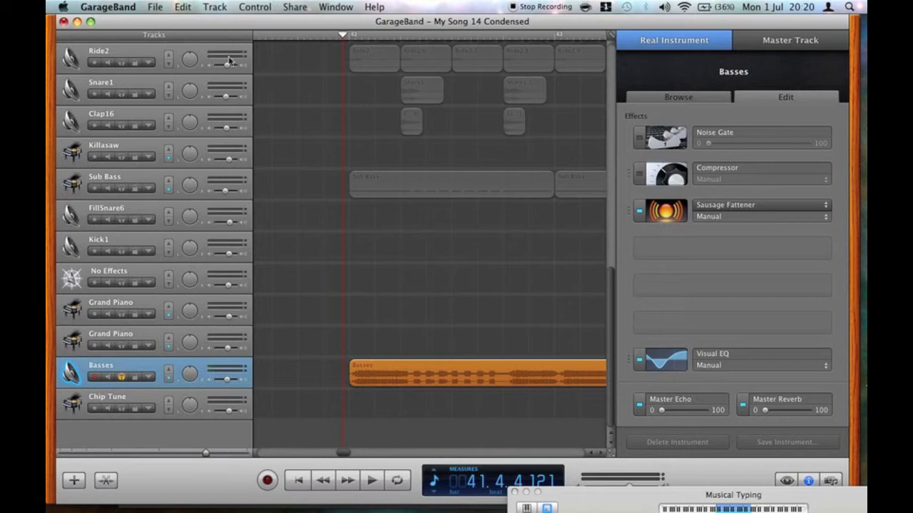
# Step: Deselect the Basses region and unsolo the Basses track
pyautogui.click(360, 211)
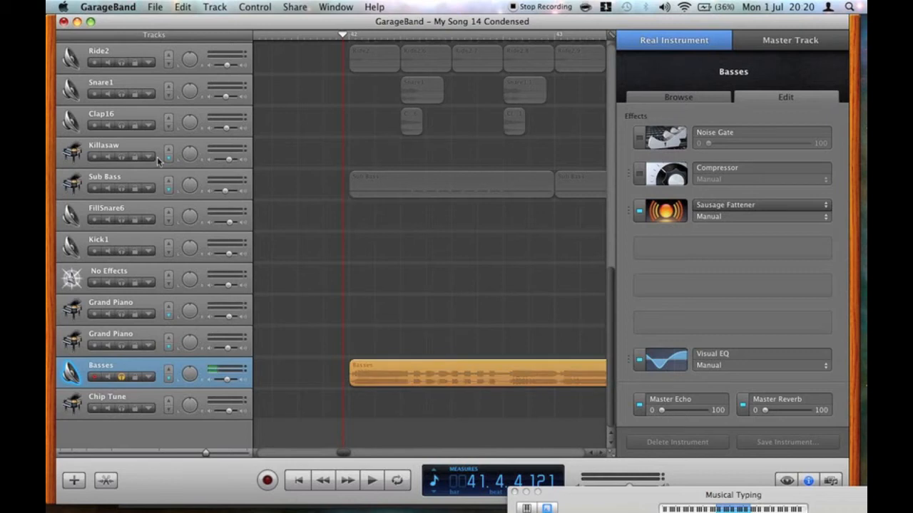
pyautogui.click(122, 378)
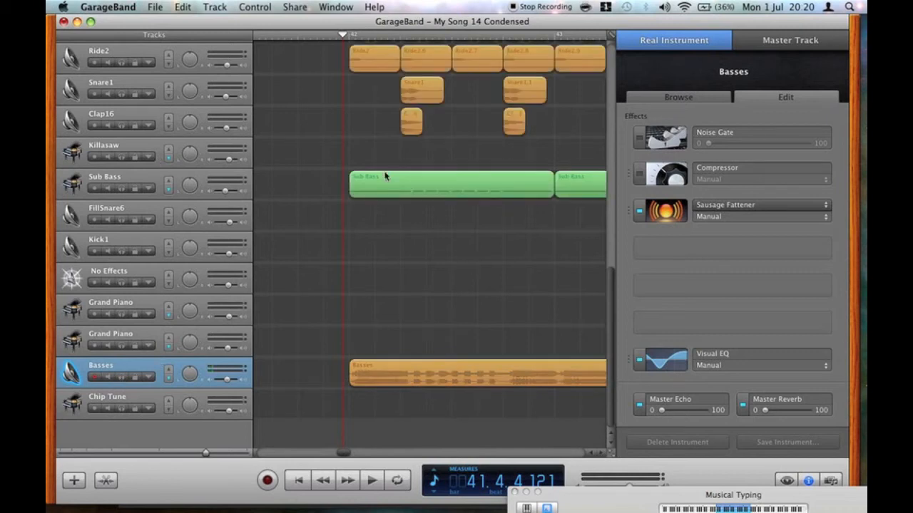
# Step: Look through the tracks and bars after bar 42 for another section that uses the growl bass clips
pyautogui.scroll(10, 380, 236)
pyautogui.hscroll(4, 379, 236)
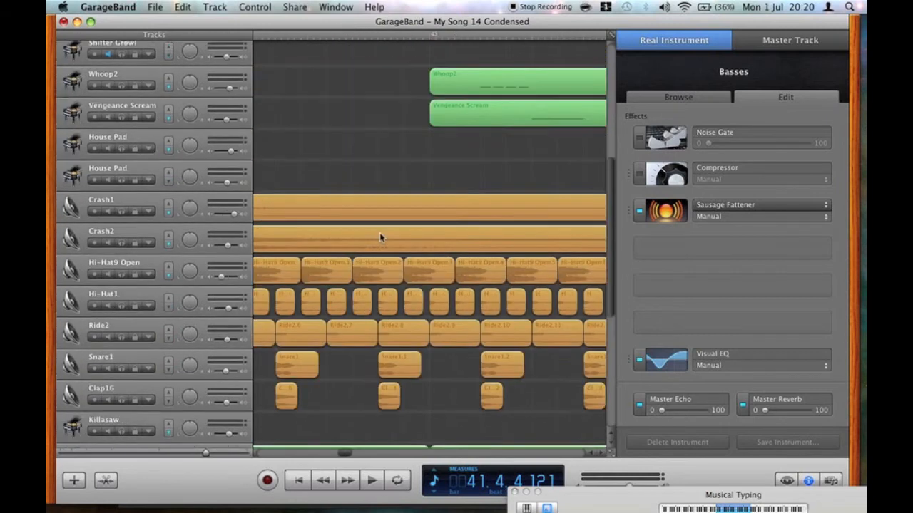
pyautogui.scroll(3, 379, 237)
pyautogui.hscroll(-4, 379, 237)
pyautogui.hscroll(8, 379, 237)
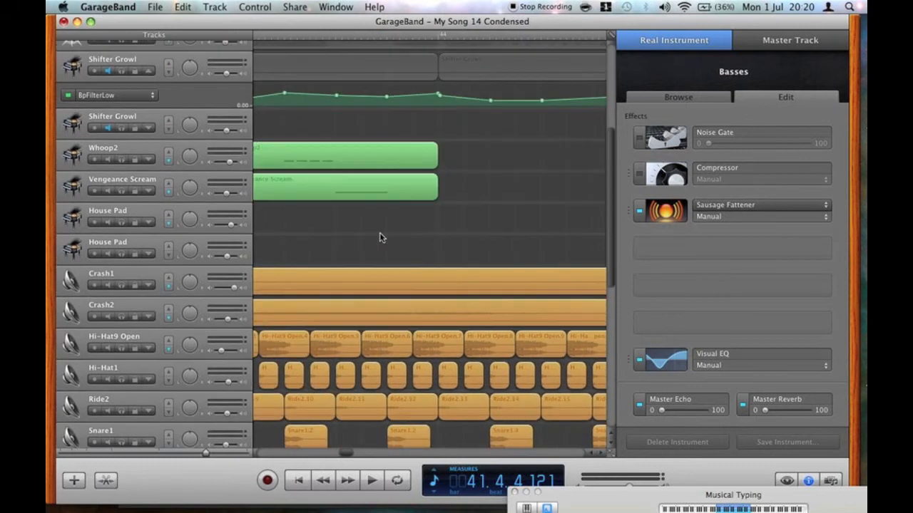
pyautogui.hscroll(15, 379, 238)
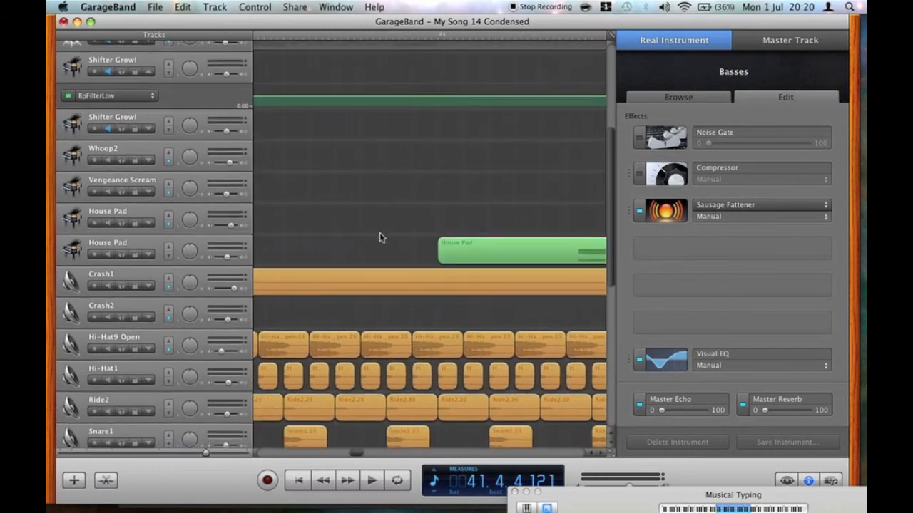
pyautogui.hscroll(-10, 380, 237)
pyautogui.scroll(-3, 380, 237)
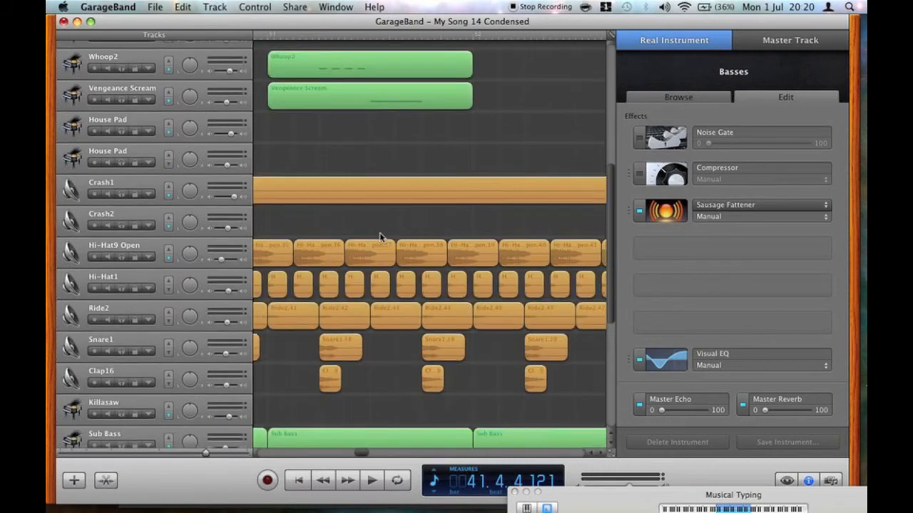
pyautogui.scroll(6, 380, 237)
pyautogui.hscroll(-8, 379, 237)
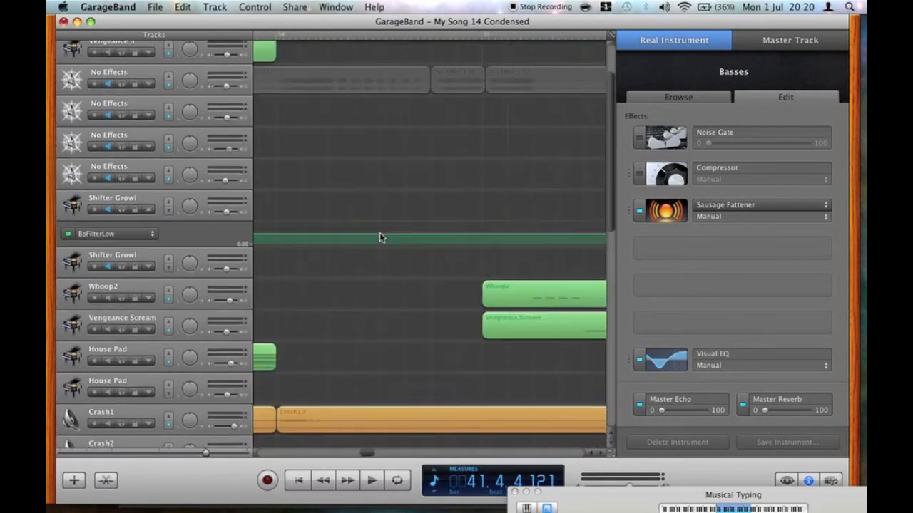
pyautogui.scroll(2, 380, 238)
pyautogui.hscroll(-4, 379, 238)
pyautogui.hscroll(12, 380, 238)
pyautogui.hscroll(-5, 379, 238)
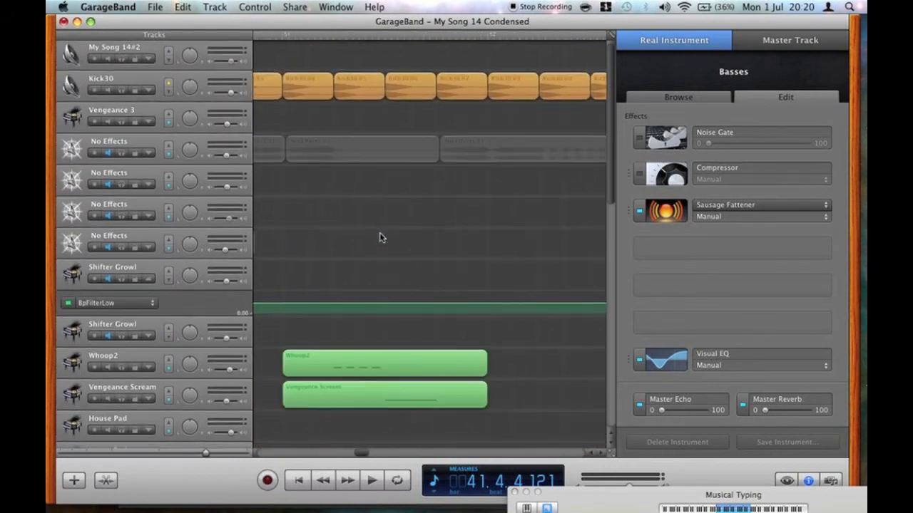
# Step: Find the section with short No Effects clips and Shifter Growl regions and place the playhead at bar 58
pyautogui.hscroll(-3, 379, 238)
pyautogui.click(172, 454)
pyautogui.scroll(-1, 372, 412)
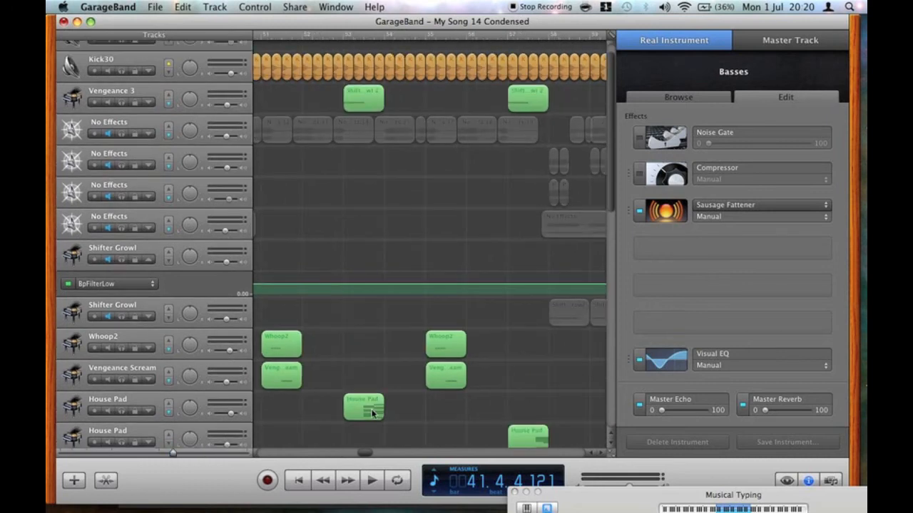
pyautogui.scroll(-5, 373, 412)
pyautogui.hscroll(-3, 373, 412)
pyautogui.hscroll(2, 372, 412)
pyautogui.scroll(7, 373, 413)
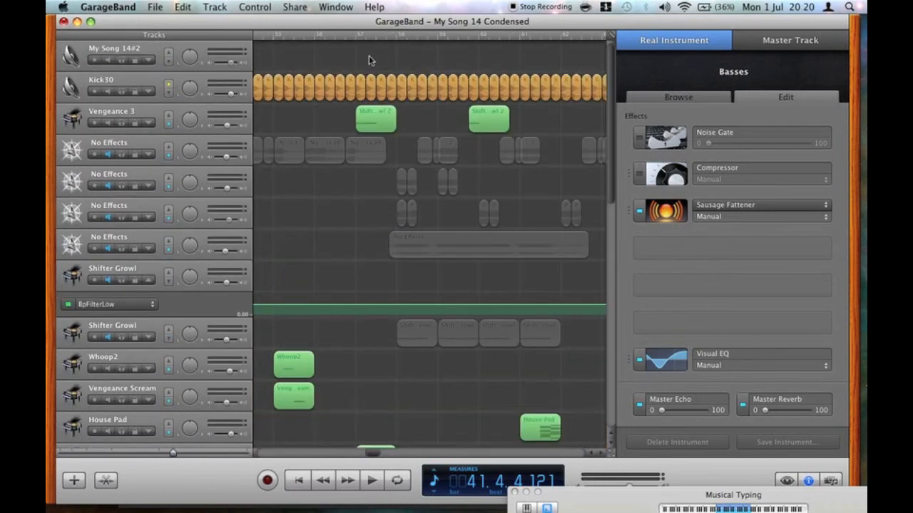
pyautogui.click(397, 35)
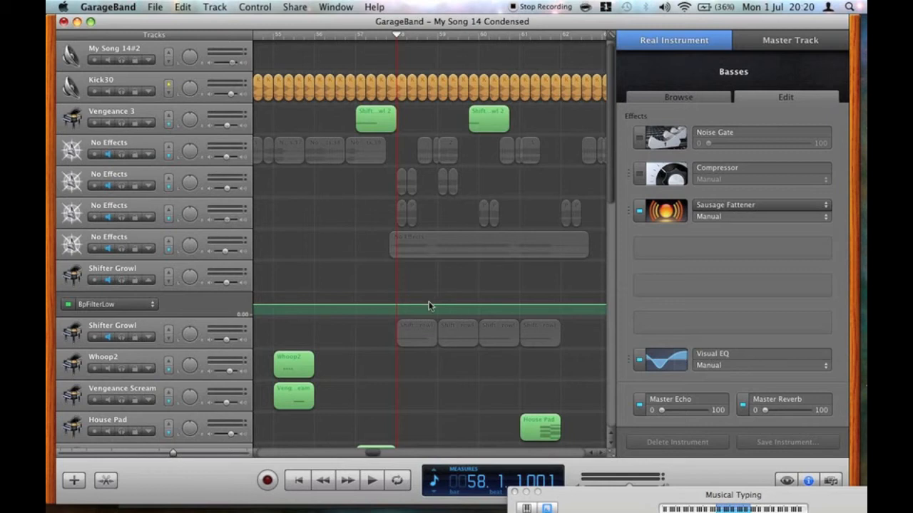
# Step: Solo the Basses track and briefly play it from bar 58
pyautogui.scroll(-10, 430, 299)
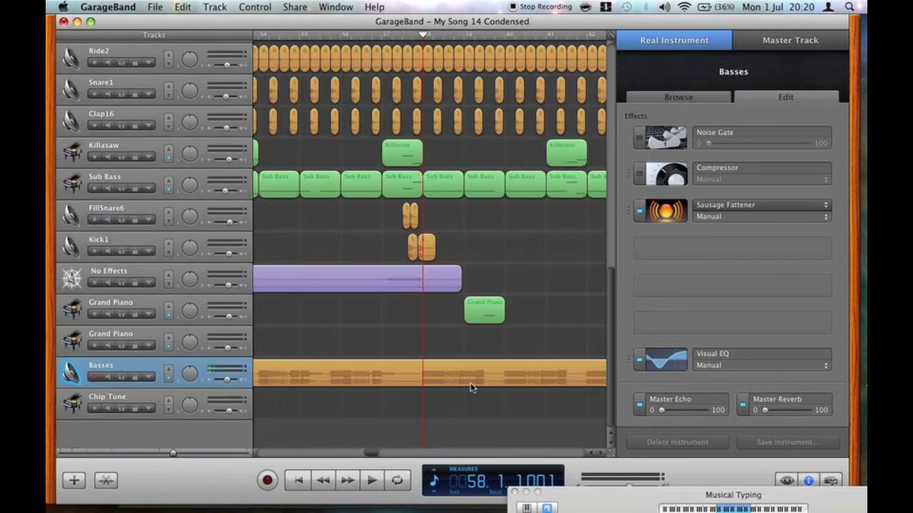
pyautogui.click(121, 377)
pyautogui.press('space')
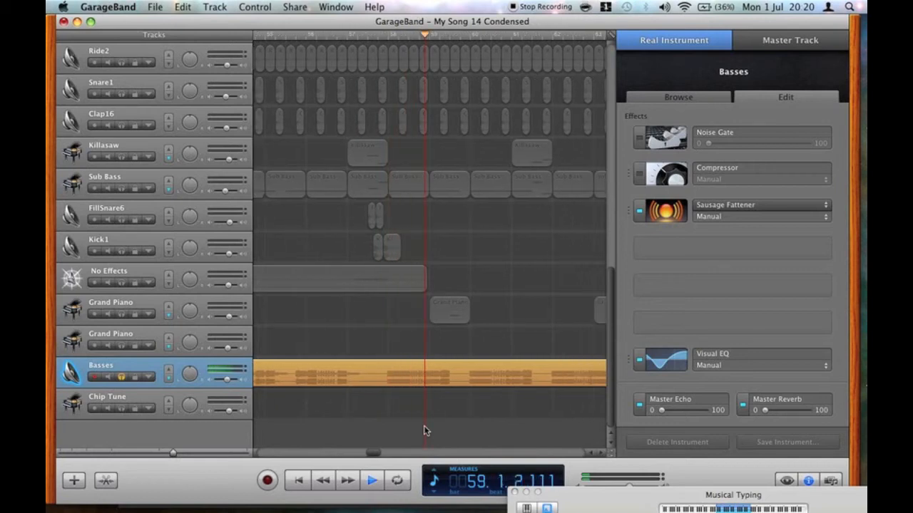
pyautogui.press('space')
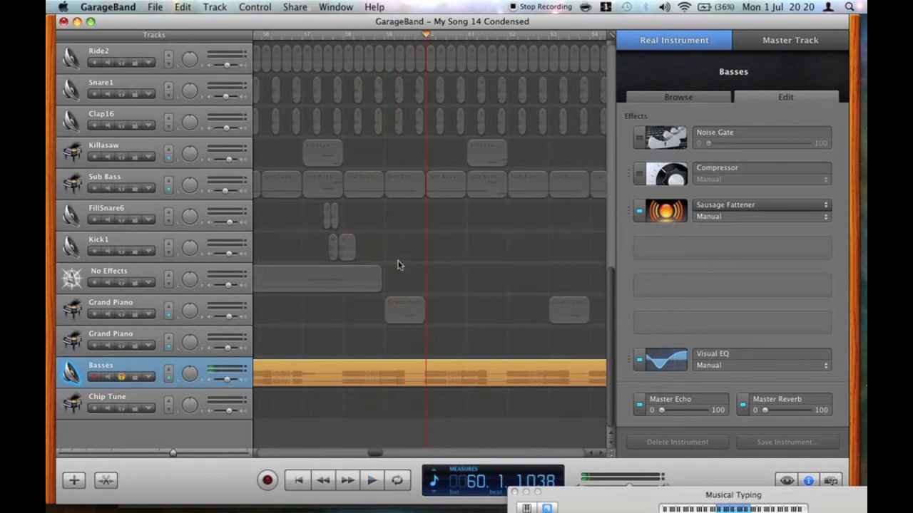
# Step: Open Massive on the upper Shifter Growl track and review its Shifter Growl patch
pyautogui.click(198, 453)
pyautogui.hscroll(-5, 355, 408)
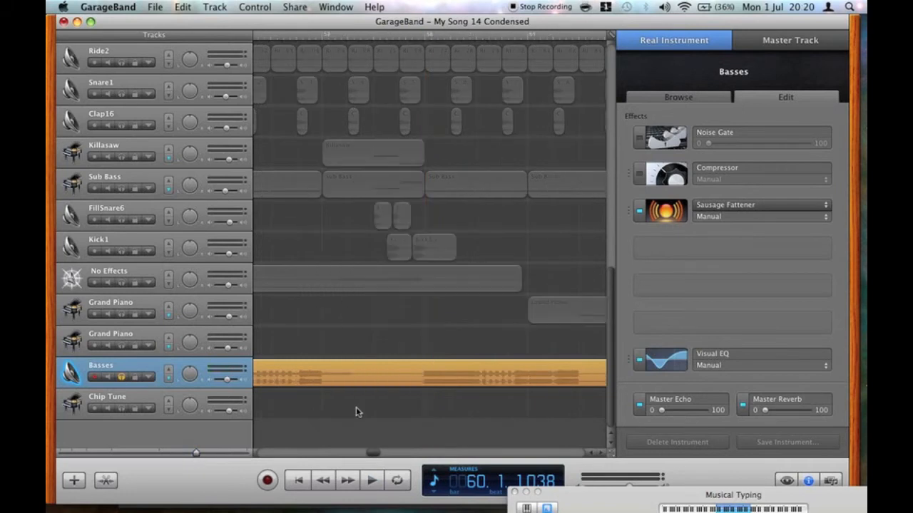
pyautogui.scroll(1, 448, 140)
pyautogui.scroll(10, 449, 143)
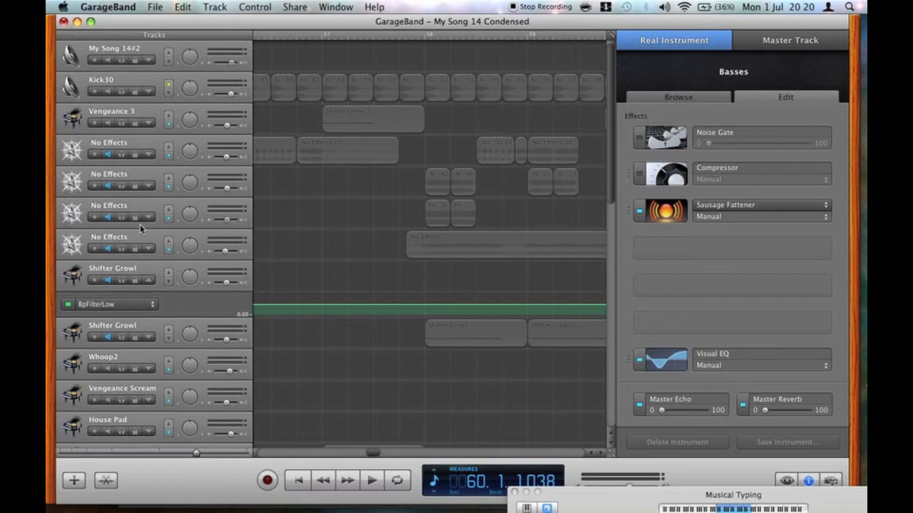
pyautogui.click(130, 271)
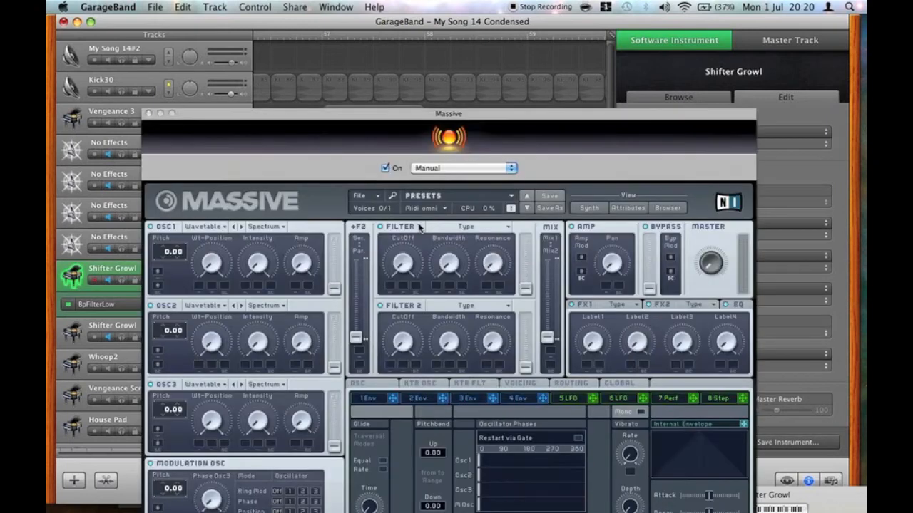
pyautogui.moveTo(413, 114); pyautogui.dragTo(398, 4)
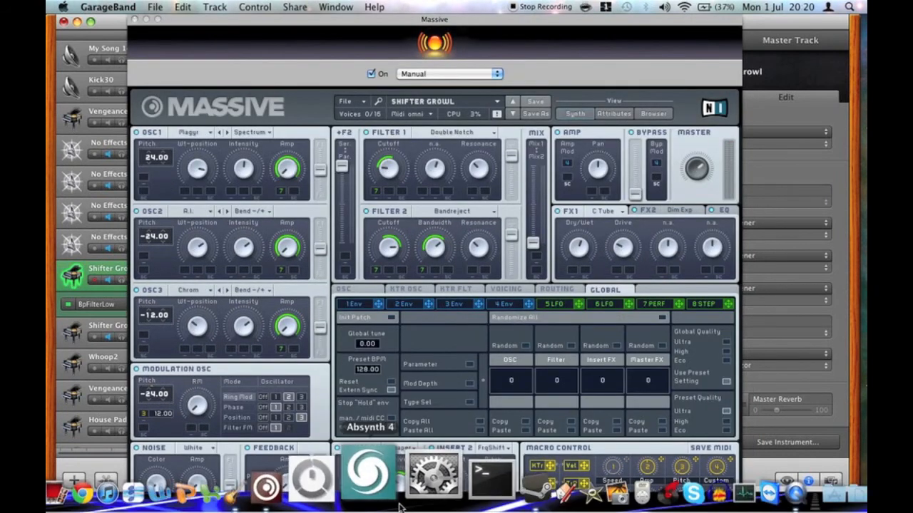
pyautogui.click(338, 494)
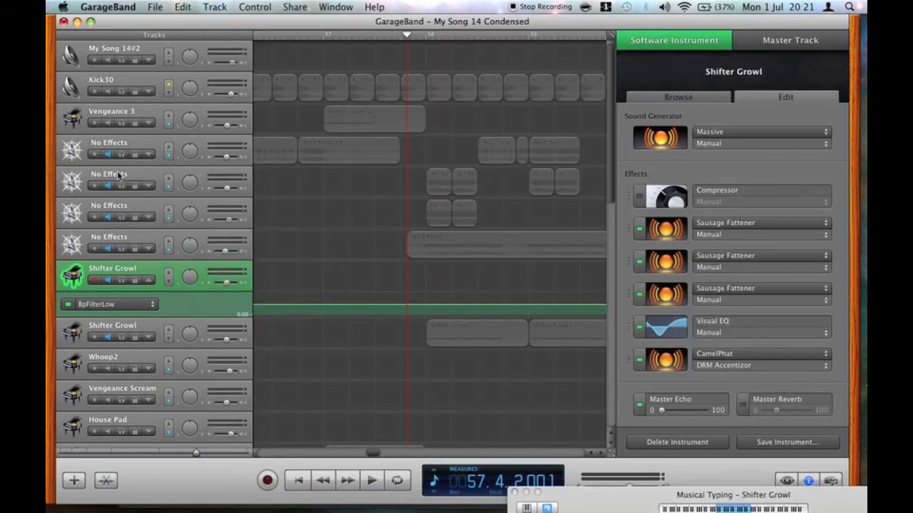
# Step: Solo and select the second No Effects track below Vengeance 3 and briefly play its clips from bar 58
pyautogui.click(126, 184)
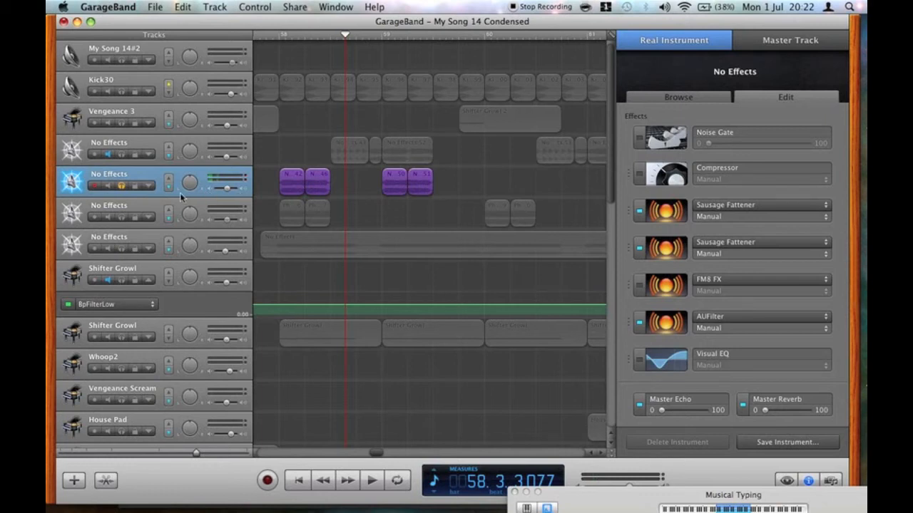
pyautogui.click(279, 36)
pyautogui.press('space')
pyautogui.press('space')
pyautogui.hscroll(-5, 356, 172)
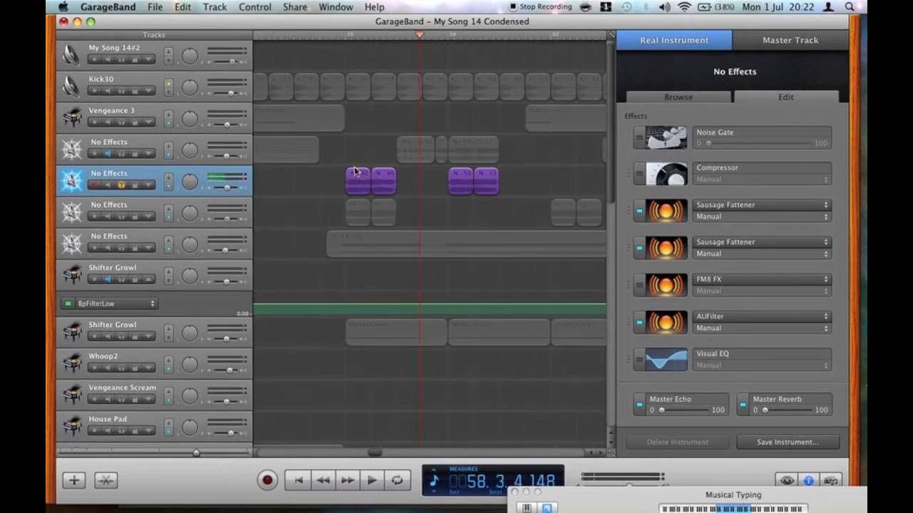
# Step: Enable FM8 FX on the selected No Effects track and review its Effects page
pyautogui.click(650, 291)
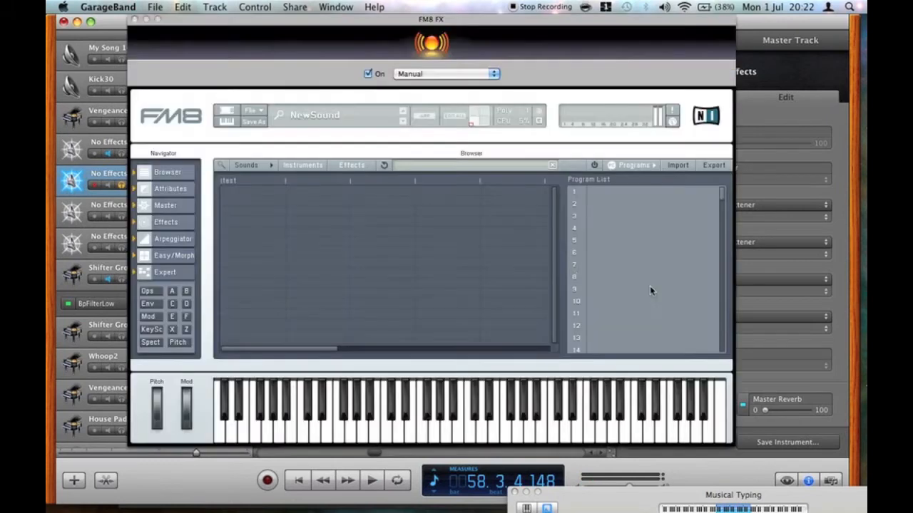
pyautogui.click(153, 225)
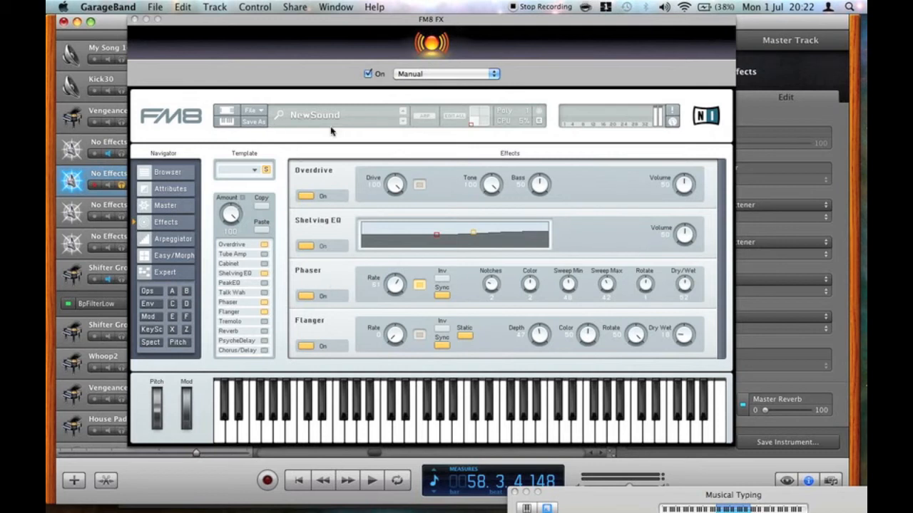
pyautogui.click(134, 20)
# Step: Play the soloed No Effects clips with FM8 FX enabled, starting just before bar 58
pyautogui.click(376, 35)
pyautogui.press('space')
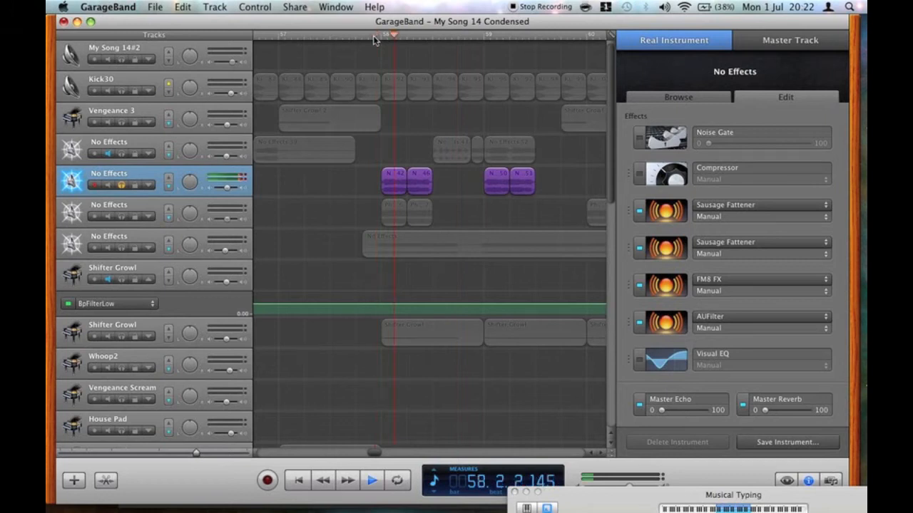
pyautogui.press('space')
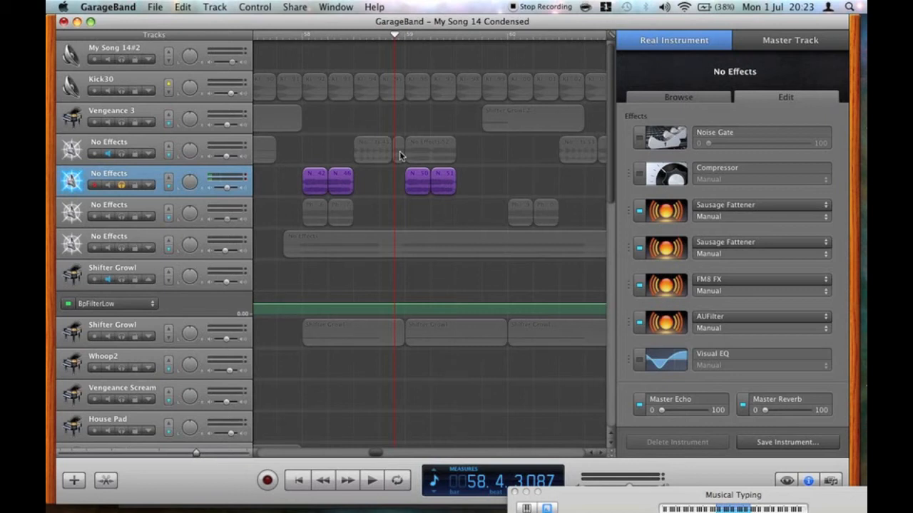
# Step: Replay the soloed second No Effects track from the start of bar 58
pyautogui.click(302, 36)
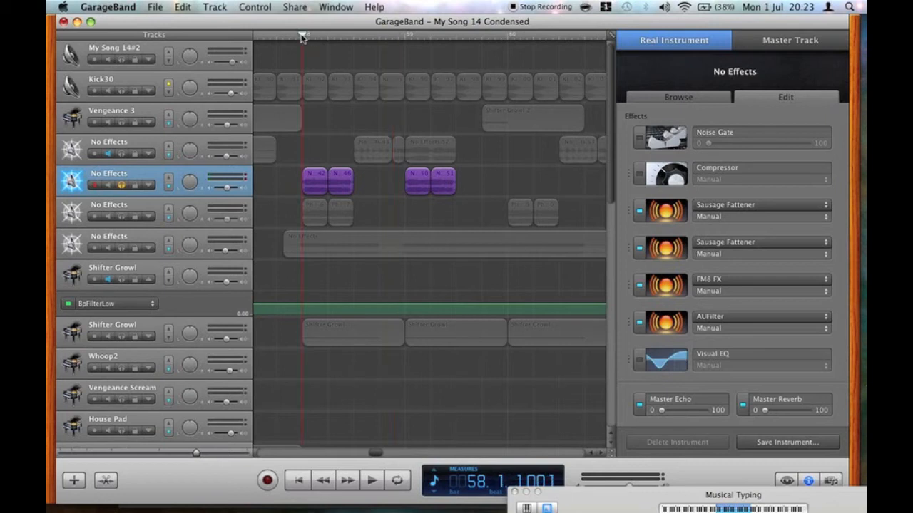
pyautogui.click(121, 184)
pyautogui.press('space')
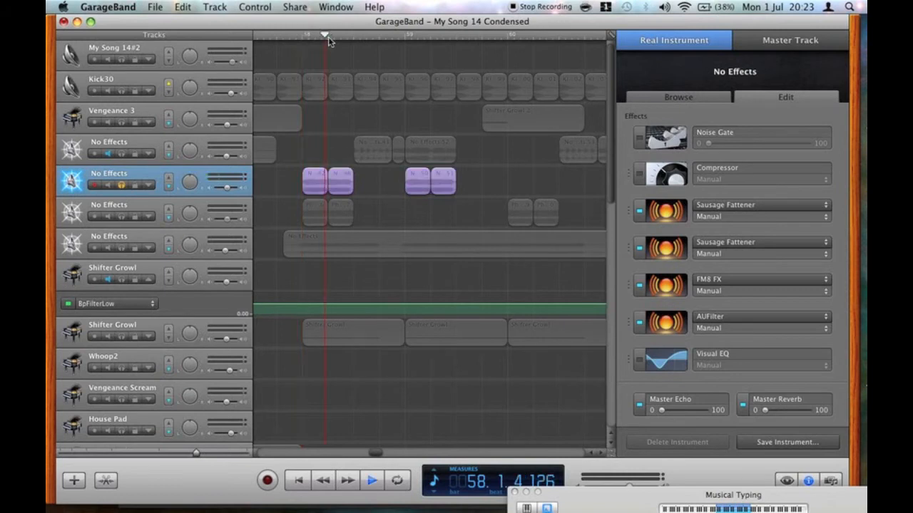
pyautogui.press('space')
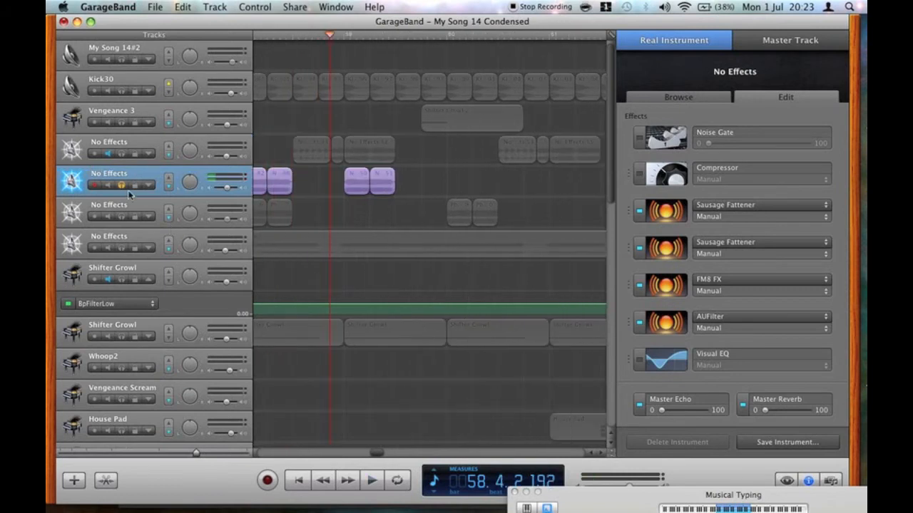
# Step: Unsolo and mute the second No Effects track, mute the fourth, and select and solo the third
pyautogui.click(122, 183)
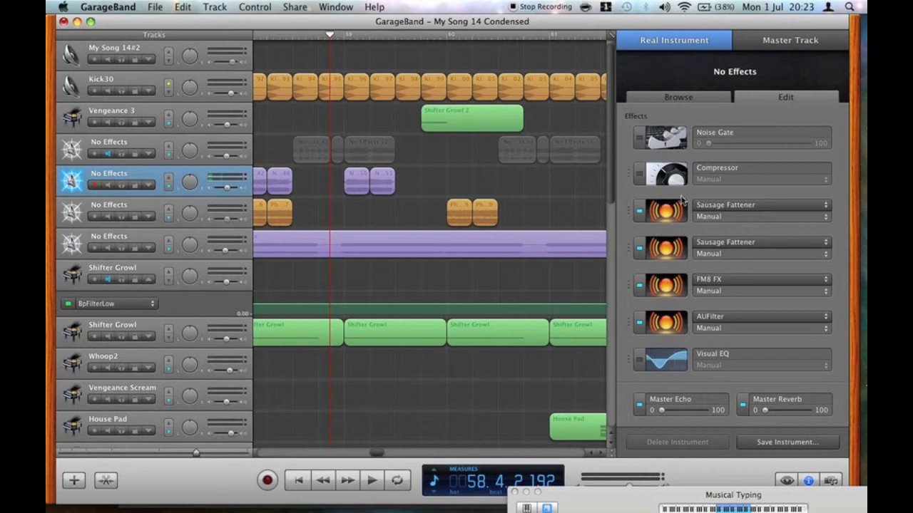
pyautogui.click(109, 185)
pyautogui.click(118, 206)
pyautogui.hscroll(-4, 118, 207)
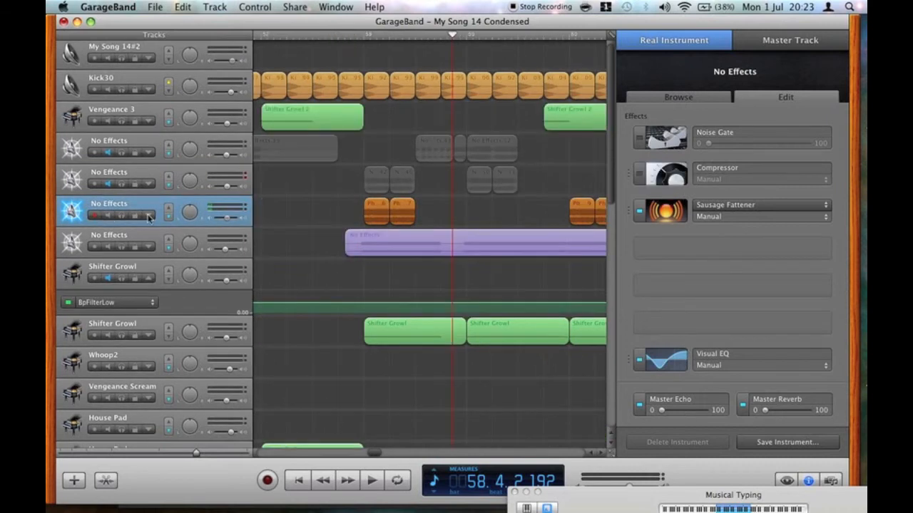
pyautogui.click(109, 247)
pyautogui.click(120, 215)
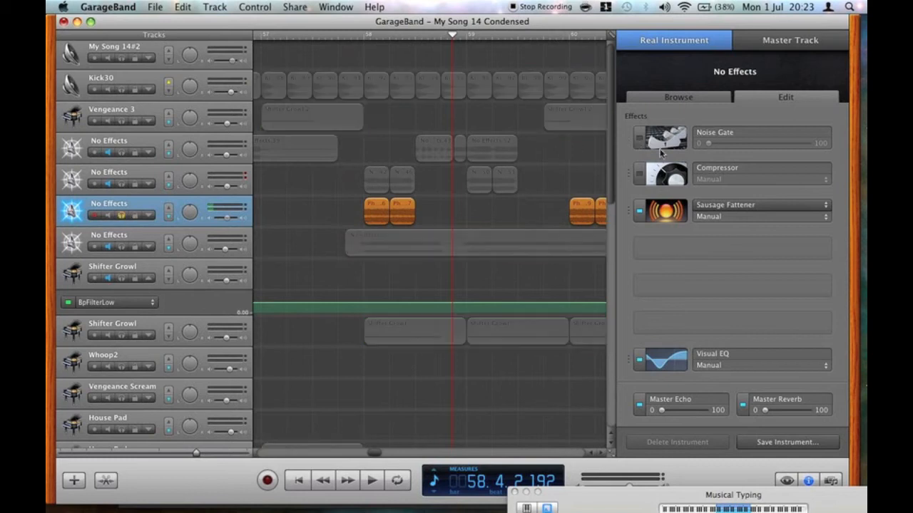
# Step: Review the Sausage Fattener on the third No Effects track and play its soloed clips from bar 58
pyautogui.click(668, 211)
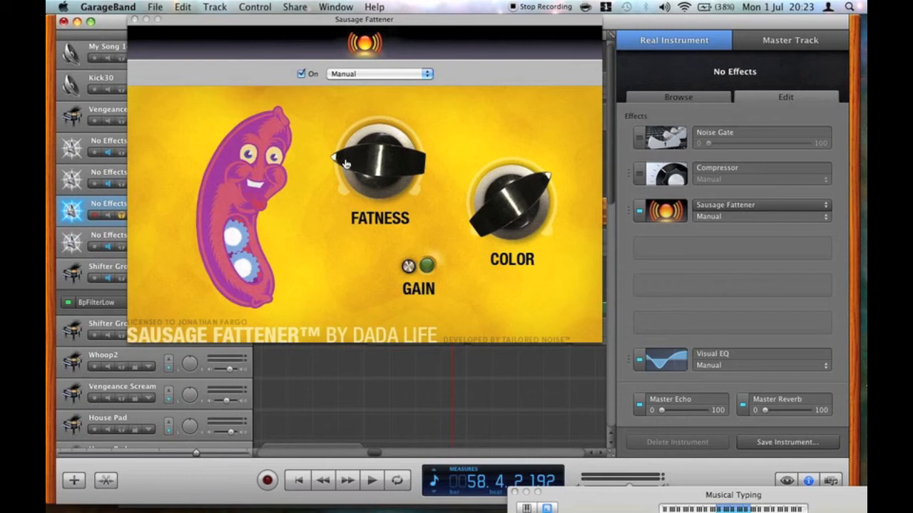
pyautogui.click(131, 20)
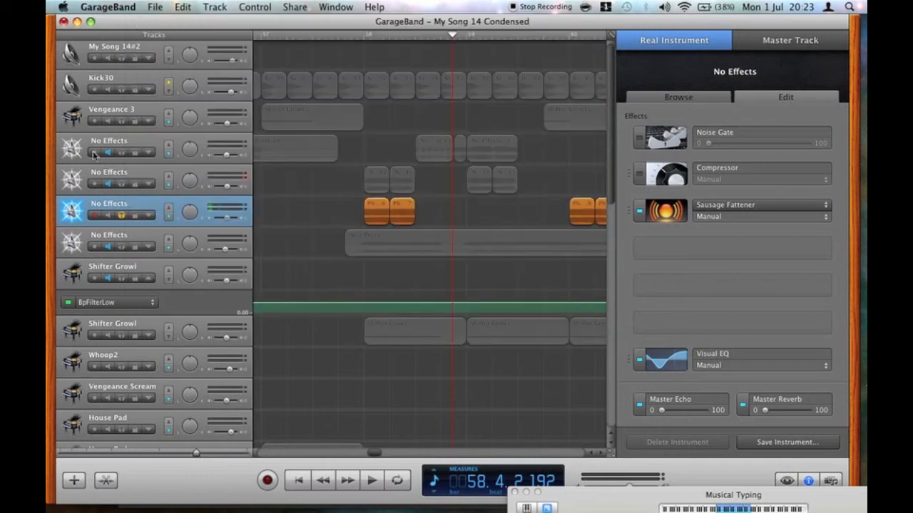
pyautogui.click(363, 36)
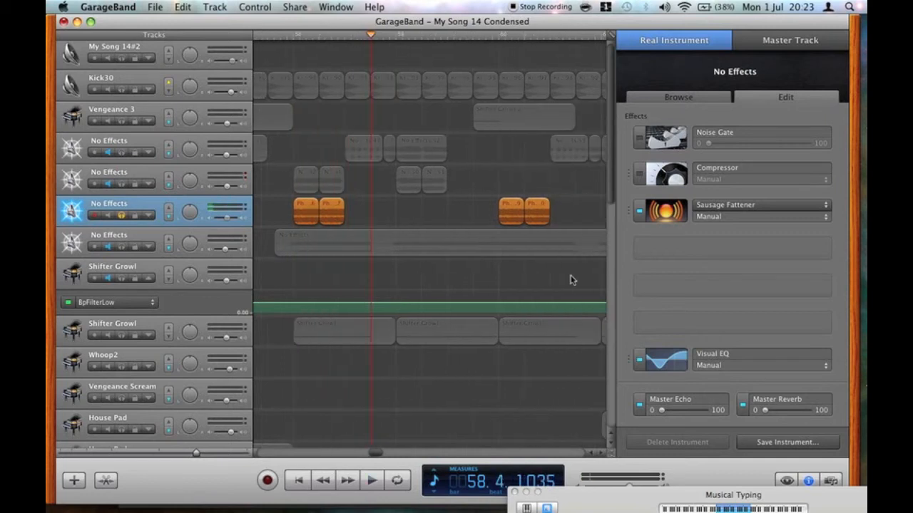
# Step: Unsolo and mute the third No Effects track, and mute the lower Shifter Growl track
pyautogui.click(124, 216)
pyautogui.click(111, 215)
pyautogui.scroll(-10, 384, 218)
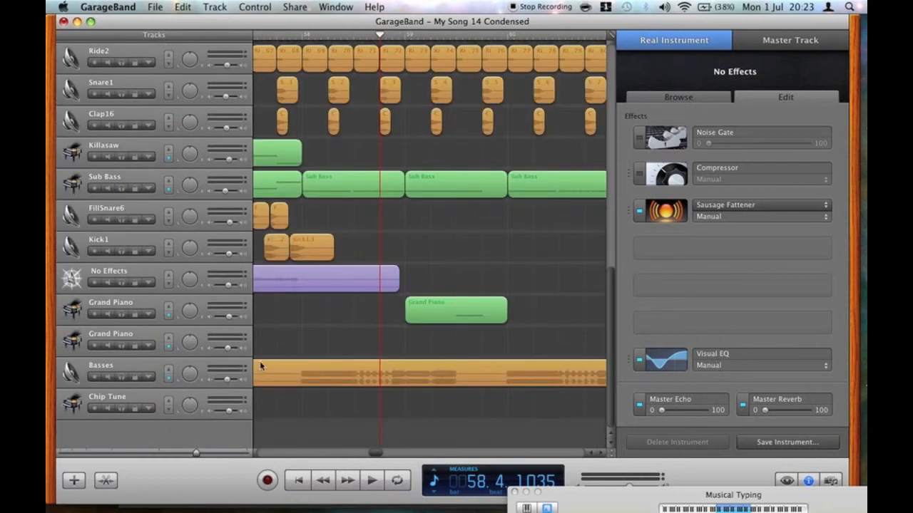
pyautogui.scroll(5, 334, 377)
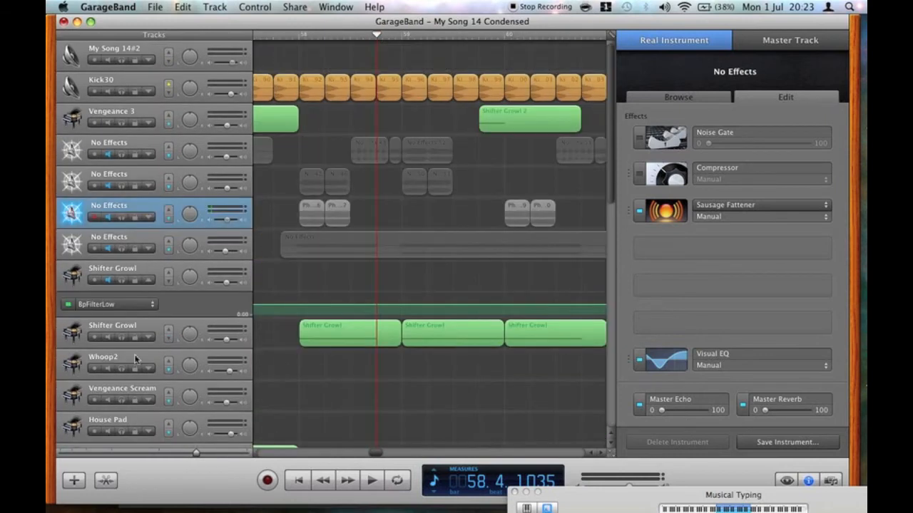
pyautogui.click(108, 338)
# Step: Solo the Vengeance 3 track and play its Shifter Growl 2 clip in bar 45
pyautogui.hscroll(-3, 401, 343)
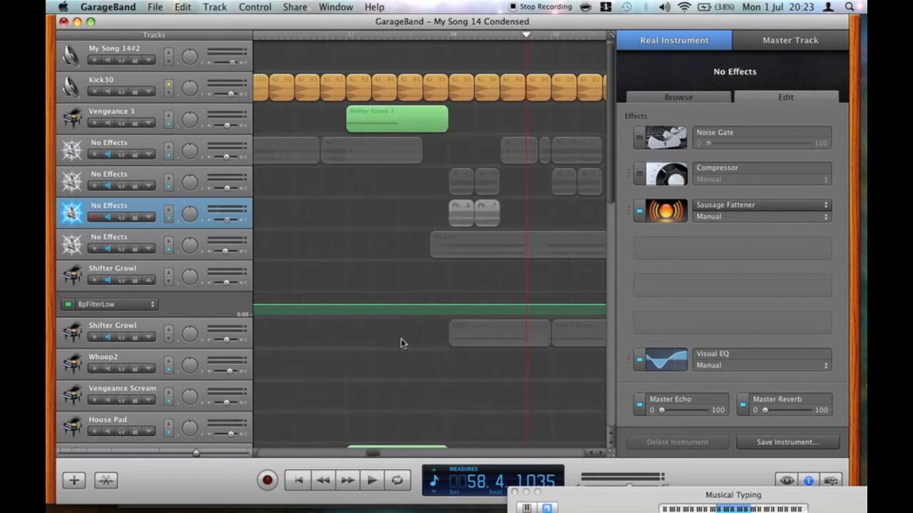
pyautogui.hscroll(-10, 401, 343)
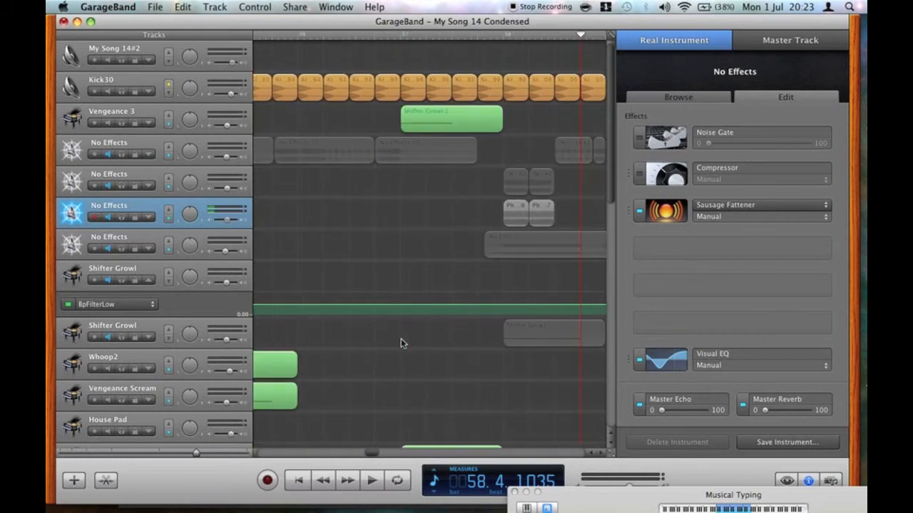
pyautogui.hscroll(-20, 400, 343)
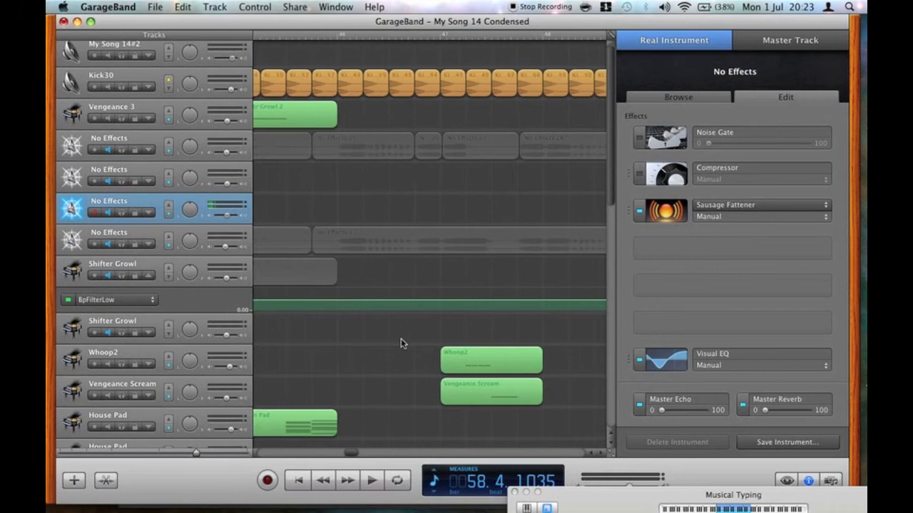
pyautogui.hscroll(-10, 401, 343)
pyautogui.click(395, 34)
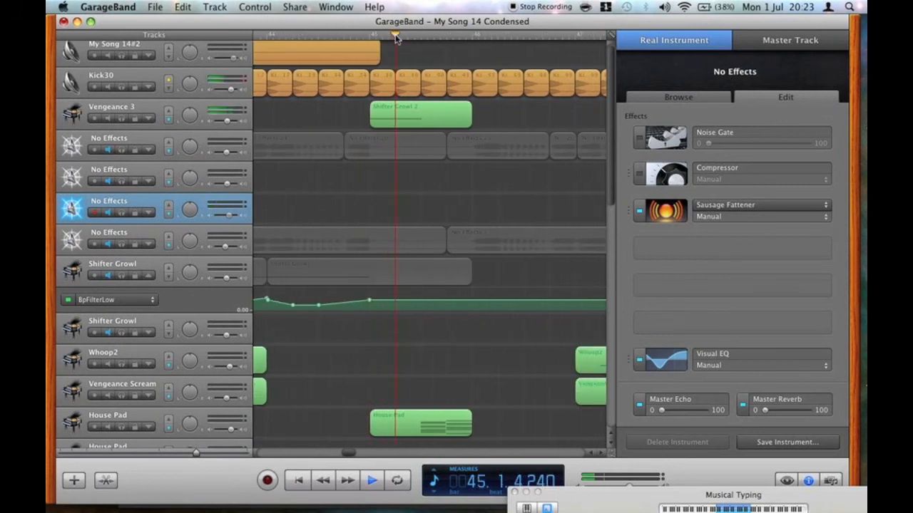
pyautogui.click(120, 119)
pyautogui.press('space')
pyautogui.click(280, 37)
pyautogui.press('space')
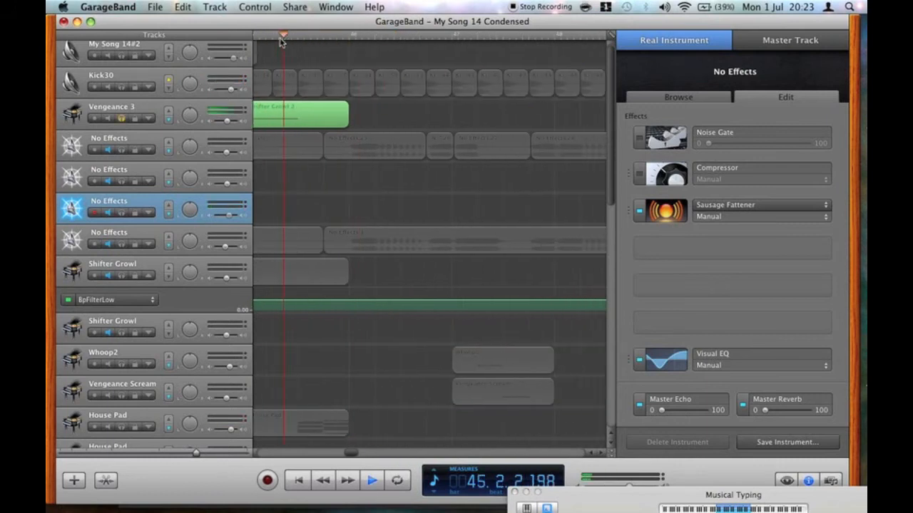
# Step: Open Massive on the Vengeance 3 track and review the HELLO BASS patch, including its Voicing and OSC pages
pyautogui.click(131, 107)
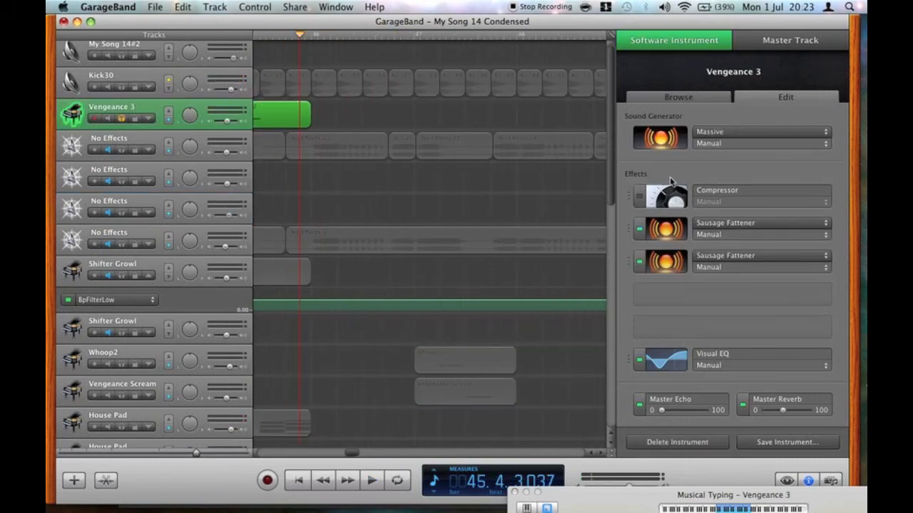
pyautogui.click(659, 139)
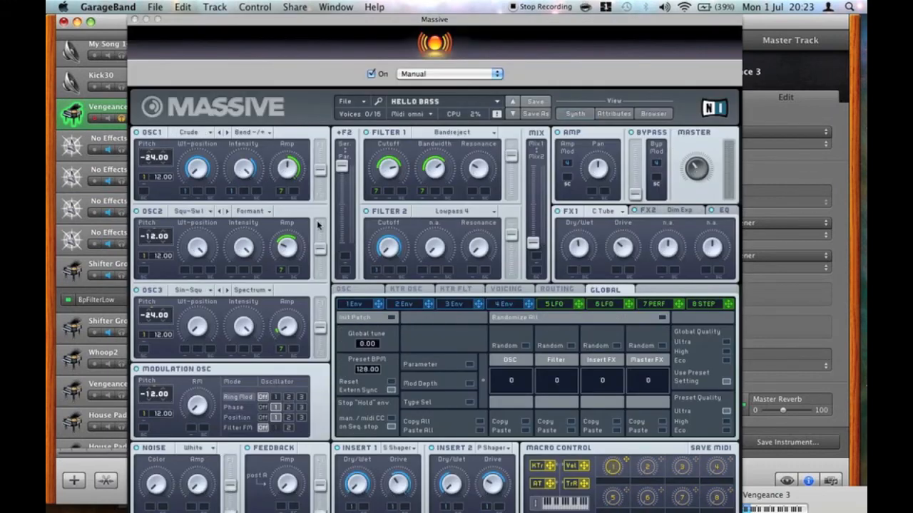
pyautogui.click(505, 290)
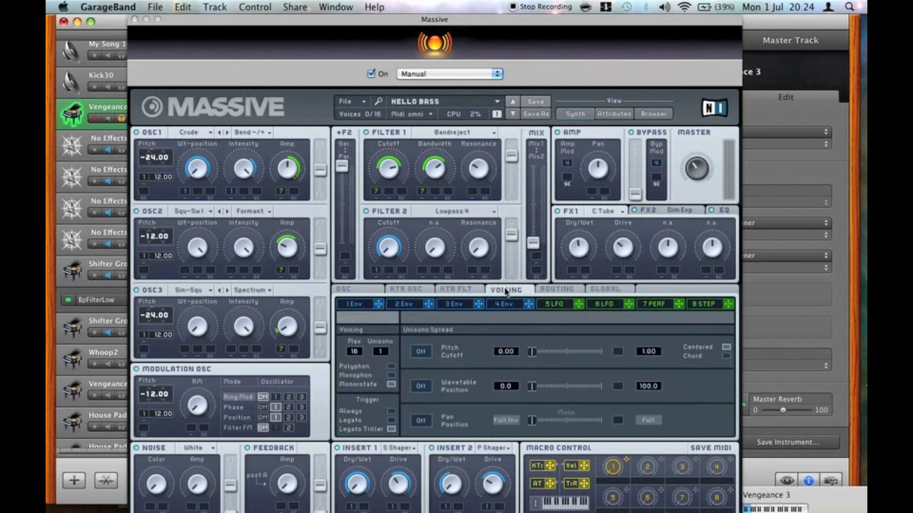
pyautogui.click(362, 294)
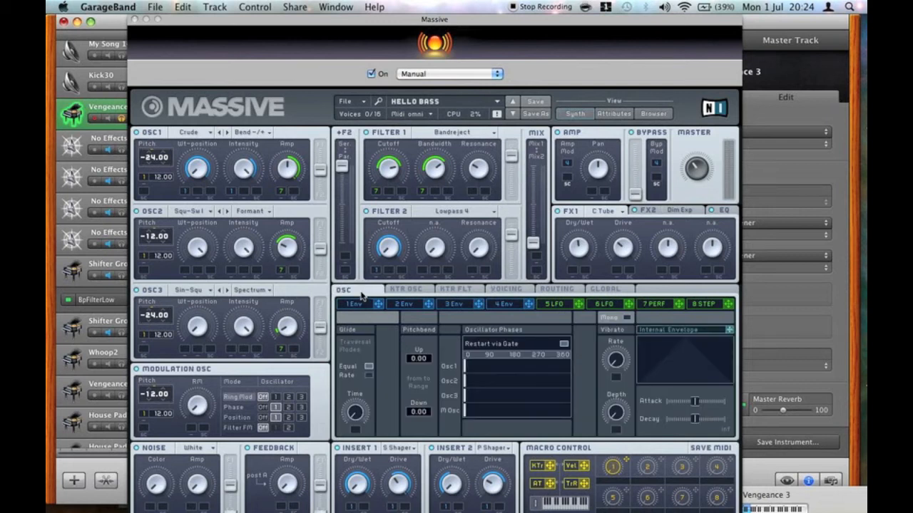
pyautogui.click(134, 20)
# Step: Review the first Sausage Fattener on Vengeance 3, and unsolo and mute the track
pyautogui.click(664, 228)
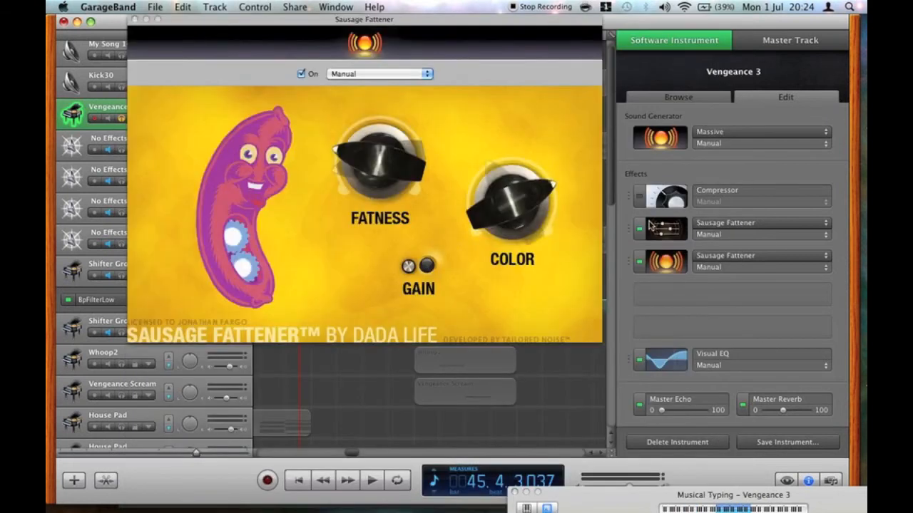
pyautogui.click(135, 21)
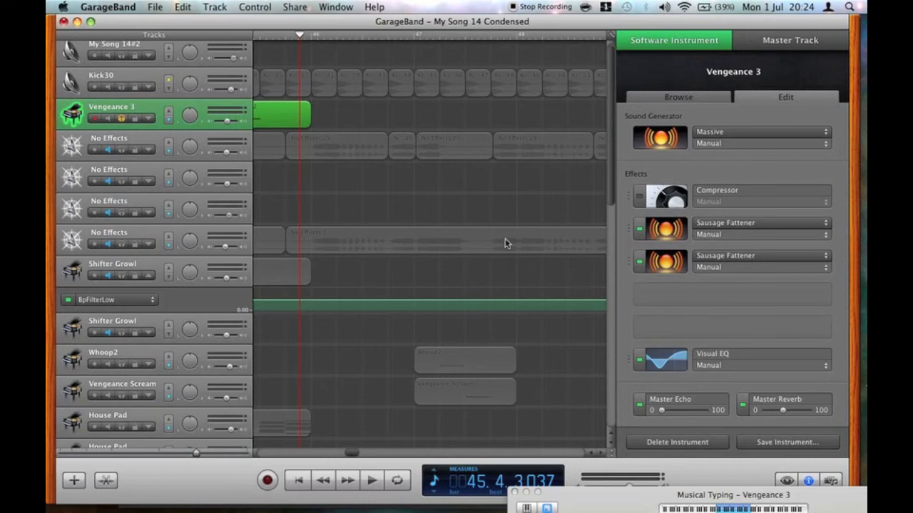
pyautogui.click(109, 122)
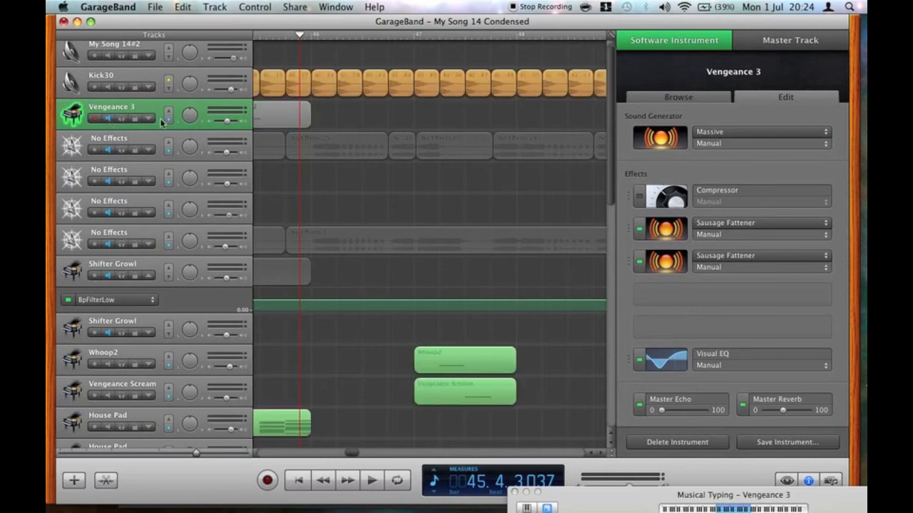
# Step: Select and solo the Vengeance Scream track and audition its sound with a Musical Typing note
pyautogui.hscroll(-8, 350, 172)
pyautogui.scroll(-2, 350, 173)
pyautogui.scroll(-2, 349, 173)
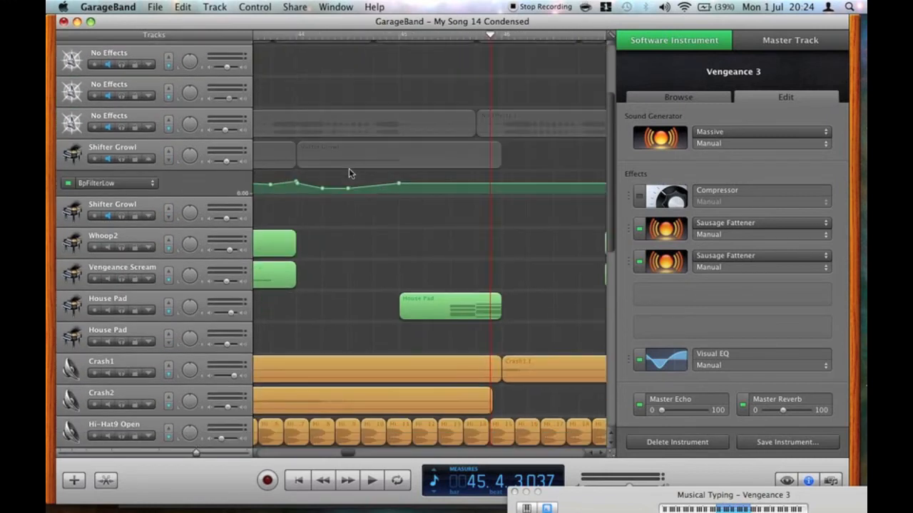
pyautogui.hscroll(-3, 350, 173)
pyautogui.click(121, 267)
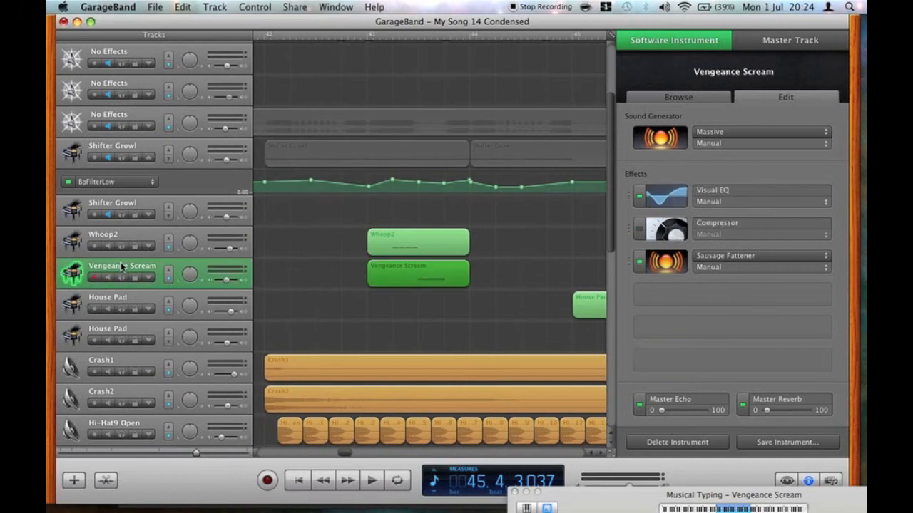
pyautogui.click(122, 278)
pyautogui.press('a')
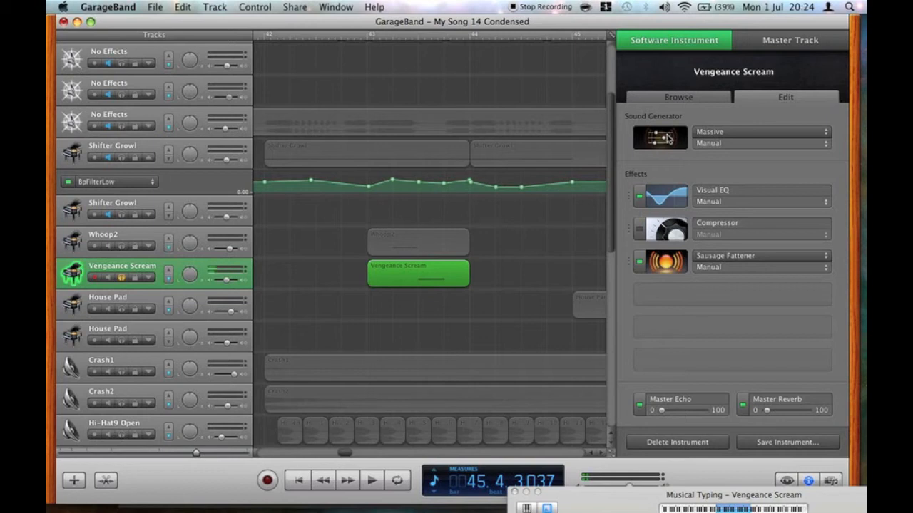
# Step: Open Massive on the Vengeance Scream track and review the SUPERSCREAM2 patch's 7 Perf and 8 Perf modulators
pyautogui.click(664, 139)
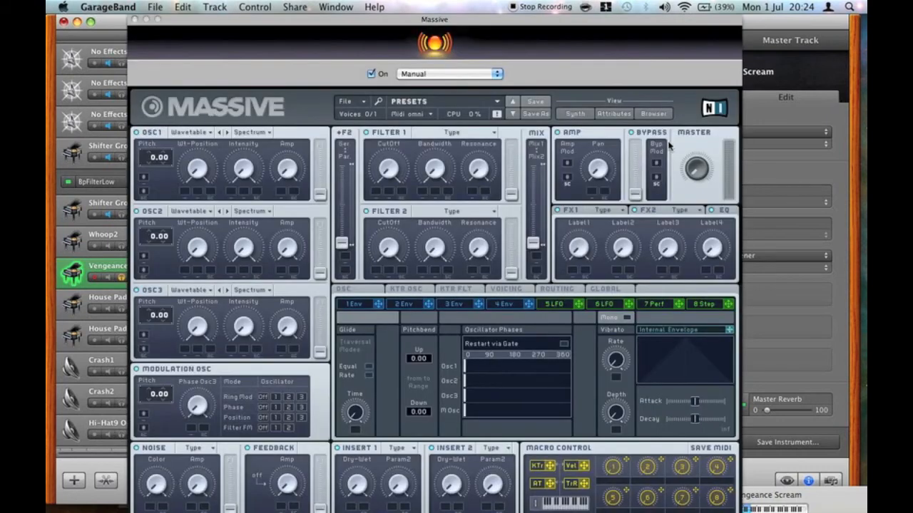
pyautogui.click(655, 304)
pyautogui.click(704, 304)
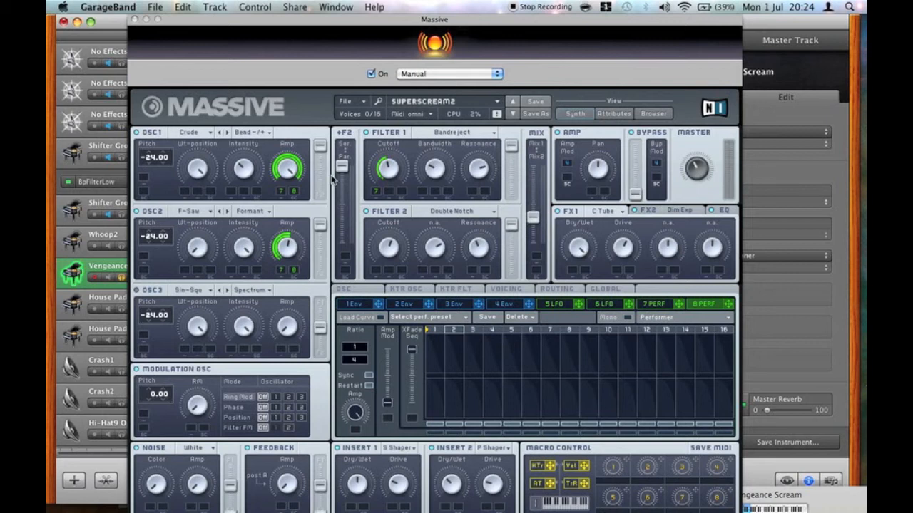
pyautogui.click(659, 305)
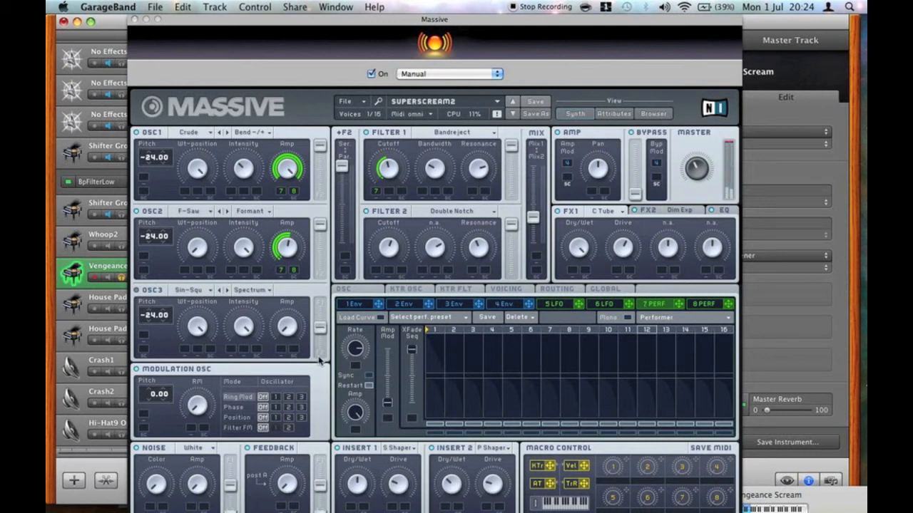
# Step: Enable Sync for the 7 Perf modulator in Massive and set its ratio to 1/32
pyautogui.click(369, 376)
pyautogui.moveTo(361, 359); pyautogui.dragTo(363, 313)
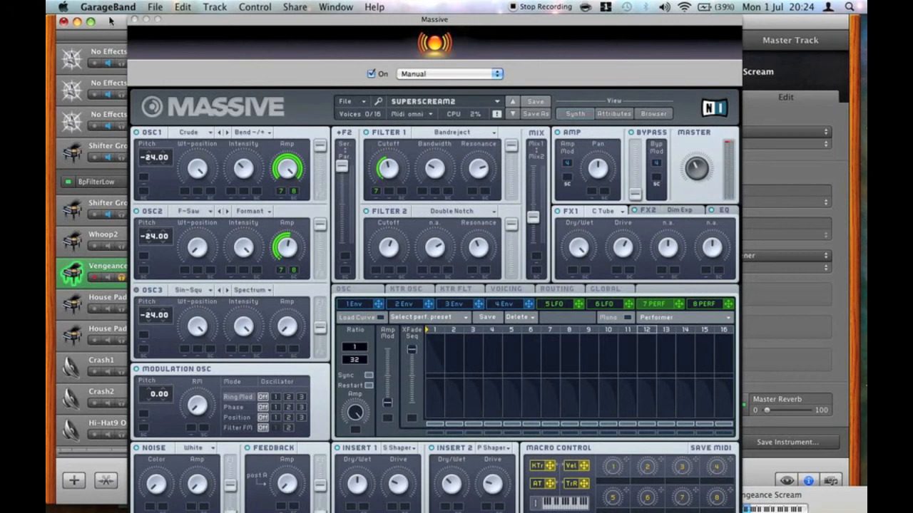
pyautogui.click(135, 20)
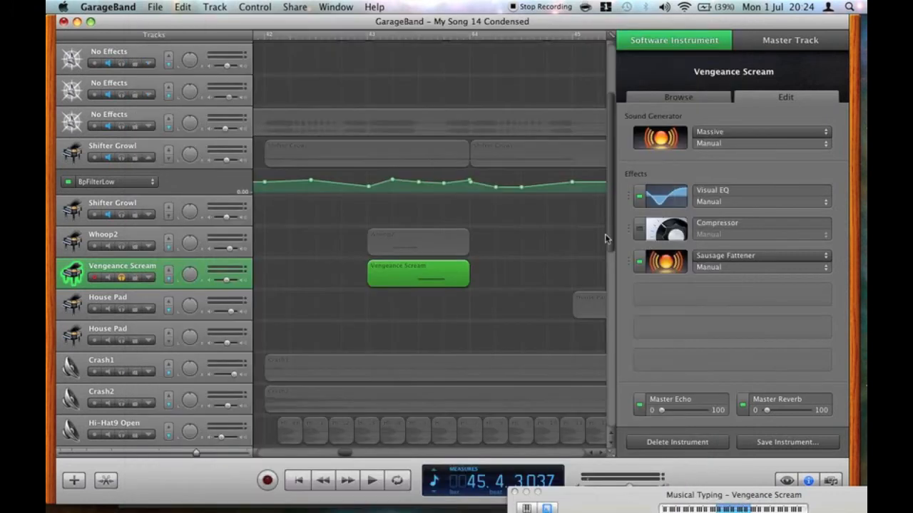
# Step: Review the Sausage Fattener and Visual EQ settings on the Vengeance Scream track
pyautogui.click(666, 262)
pyautogui.click(135, 20)
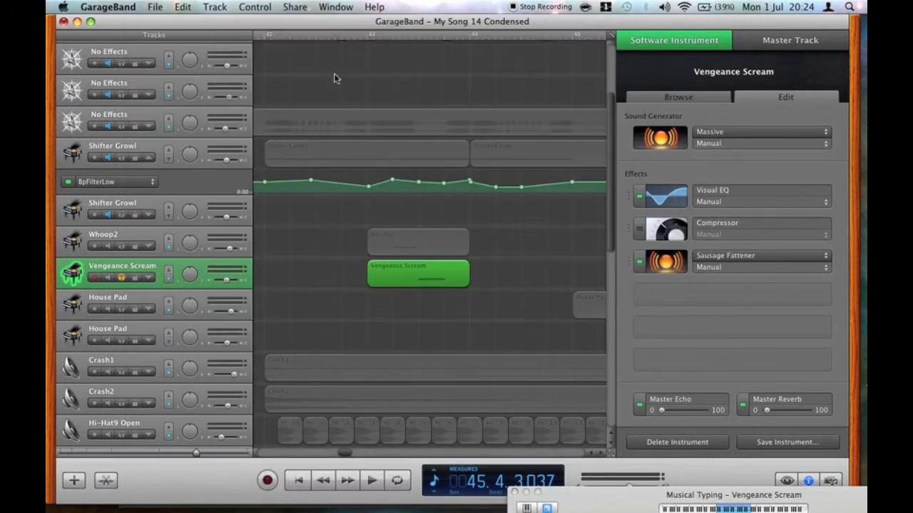
pyautogui.click(669, 206)
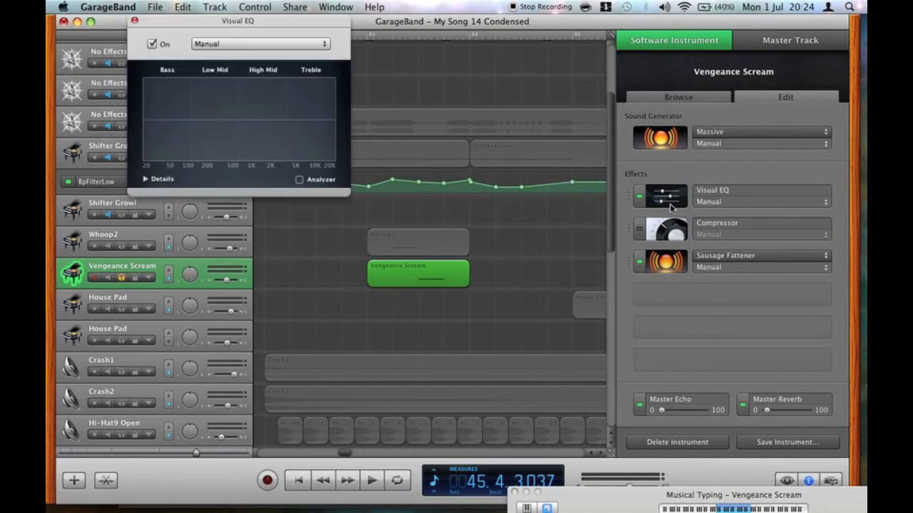
pyautogui.click(134, 22)
# Step: Unsolo Vengeance Scream, solo the Whoop2 track and play its clip from bar 43
pyautogui.click(121, 277)
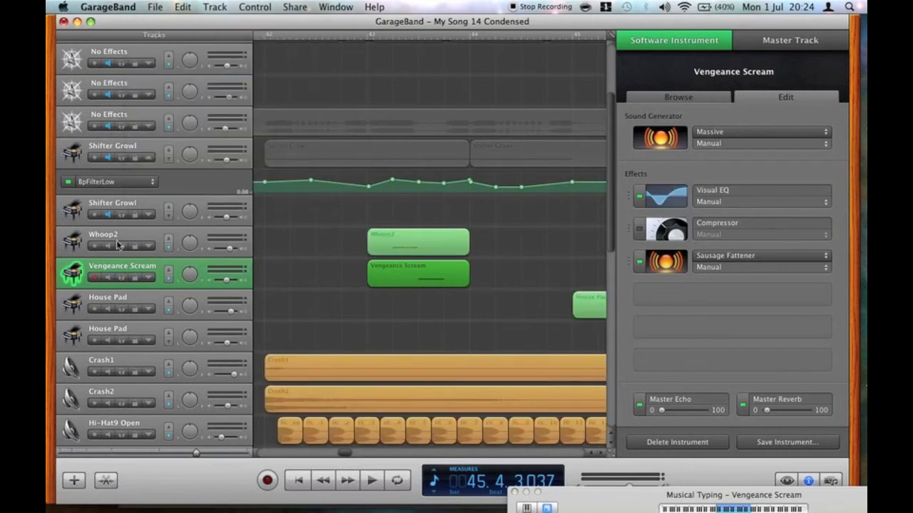
pyautogui.click(122, 245)
pyautogui.click(363, 36)
pyautogui.press('space')
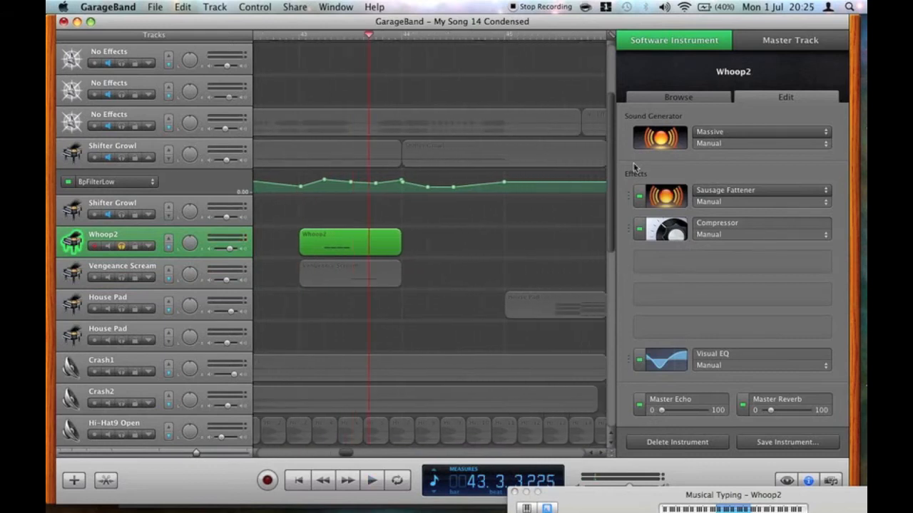
# Step: Open Massive on the Whoop2 track and turn up the Rate of its 7 Perf modulator
pyautogui.click(653, 143)
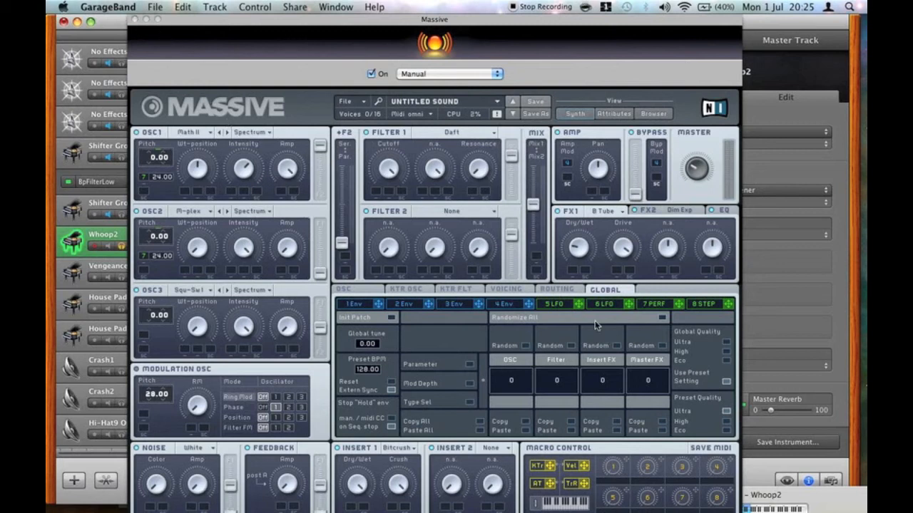
pyautogui.click(659, 306)
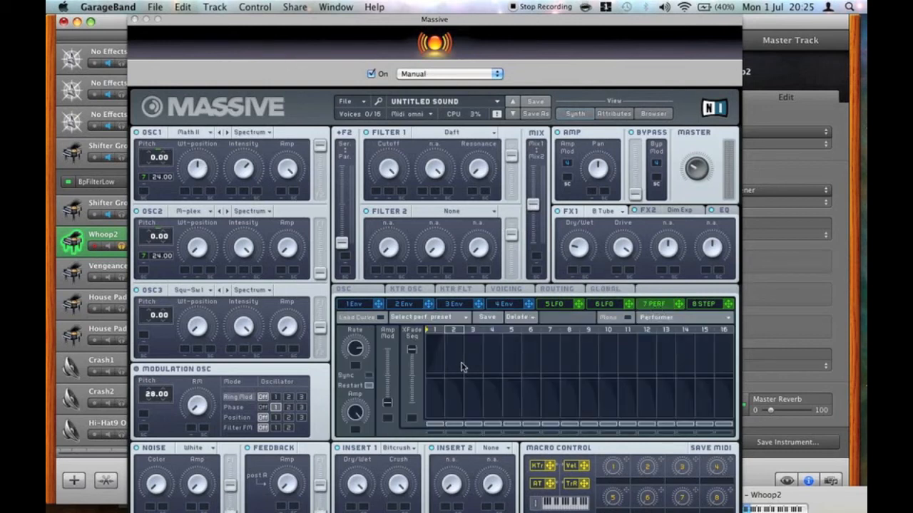
pyautogui.moveTo(355, 346); pyautogui.dragTo(358, 258)
pyautogui.click(135, 19)
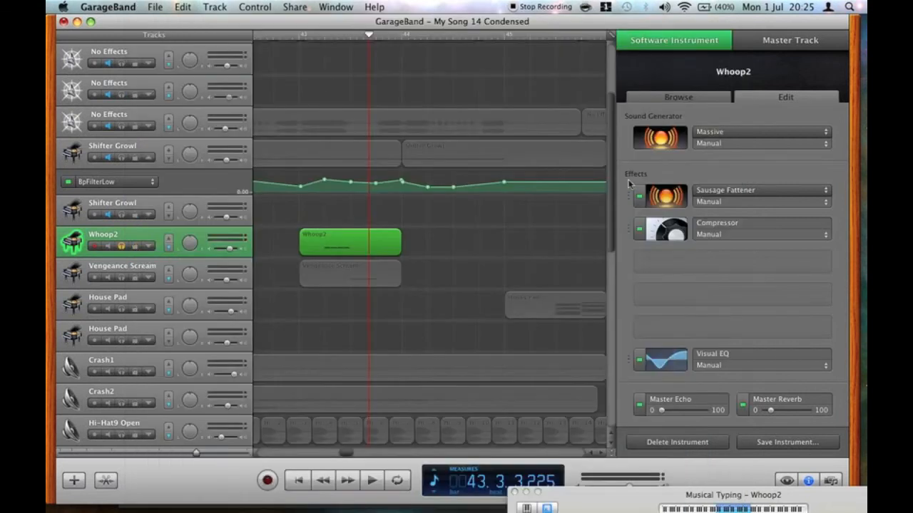
# Step: Review the Sausage Fattener, Compressor and Visual EQ settings on the Whoop2 track
pyautogui.click(662, 197)
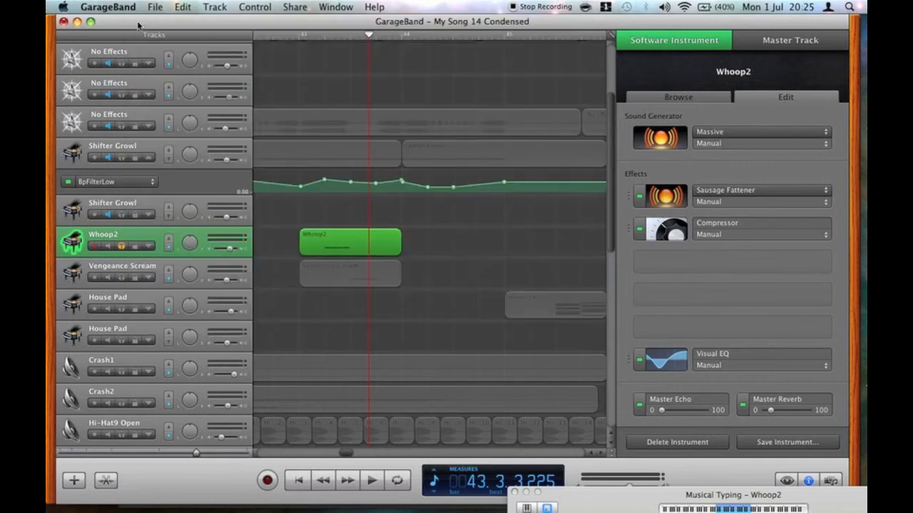
pyautogui.click(134, 20)
pyautogui.click(647, 240)
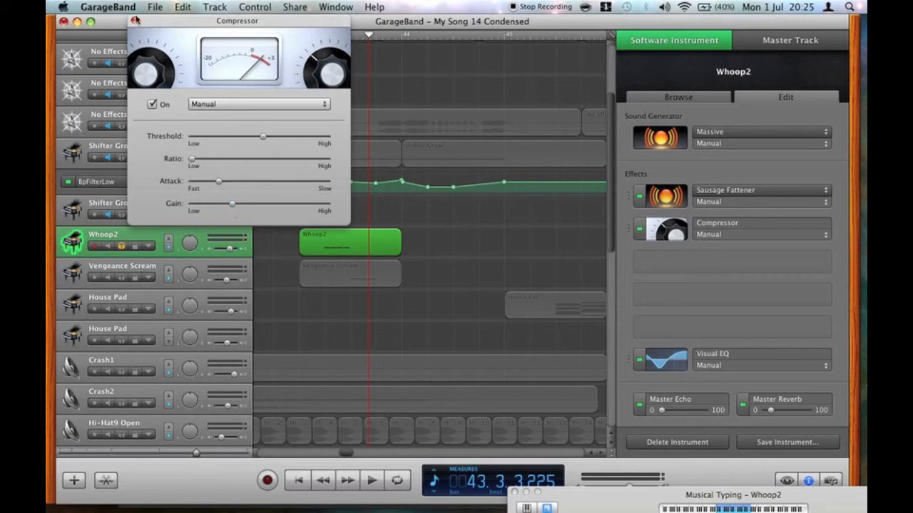
pyautogui.click(134, 21)
pyautogui.click(666, 360)
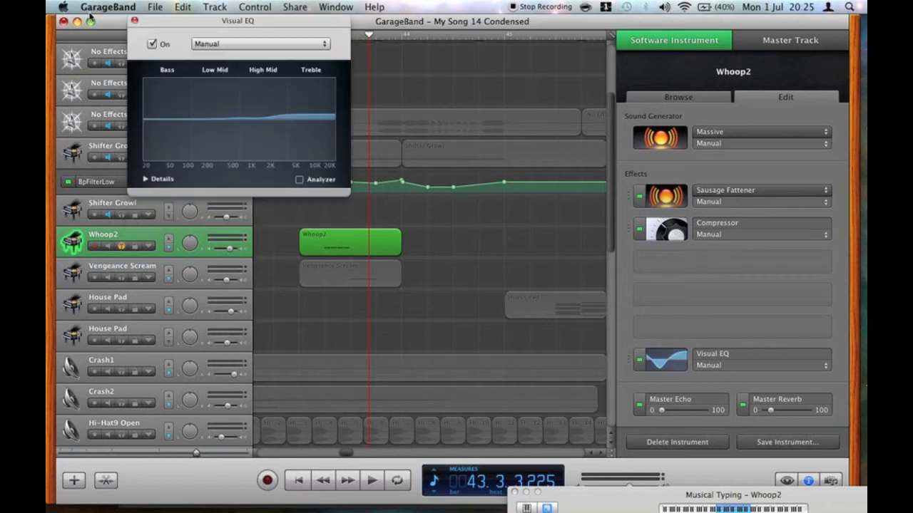
pyautogui.click(135, 21)
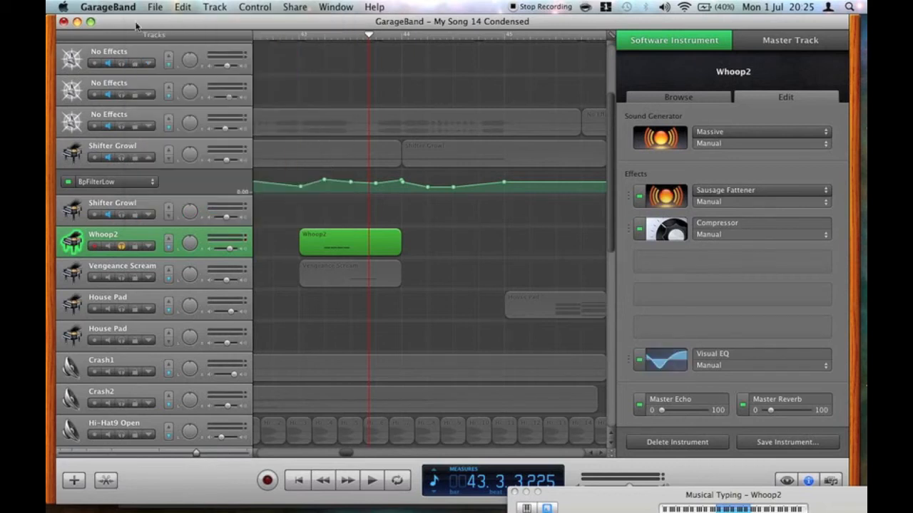
# Step: Unsolo Whoop2, audition the two House Pad tracks soloed at bars 45 and 49, and unsolo them
pyautogui.click(121, 247)
pyautogui.click(121, 309)
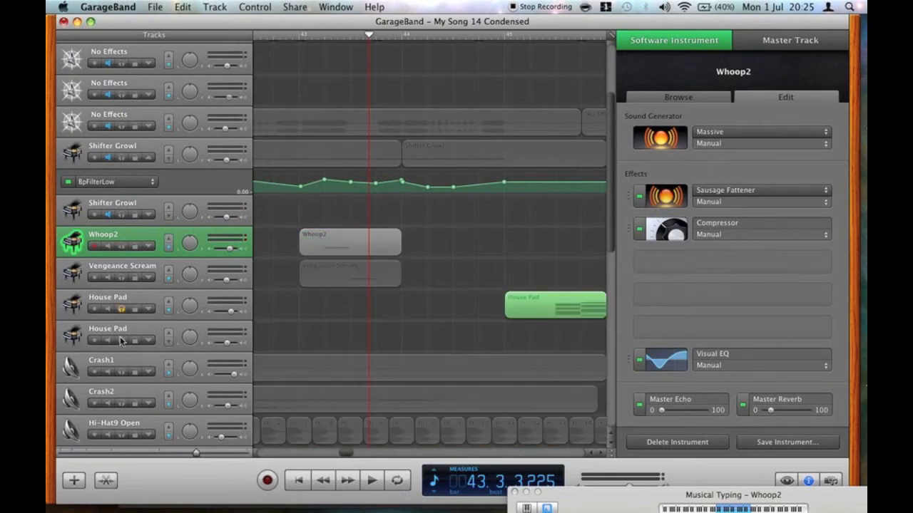
pyautogui.click(541, 36)
pyautogui.press('space')
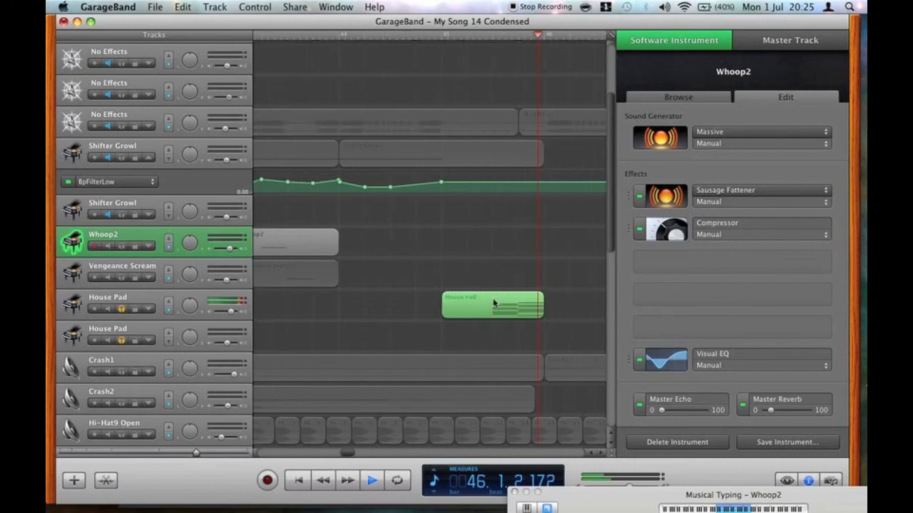
pyautogui.click(504, 36)
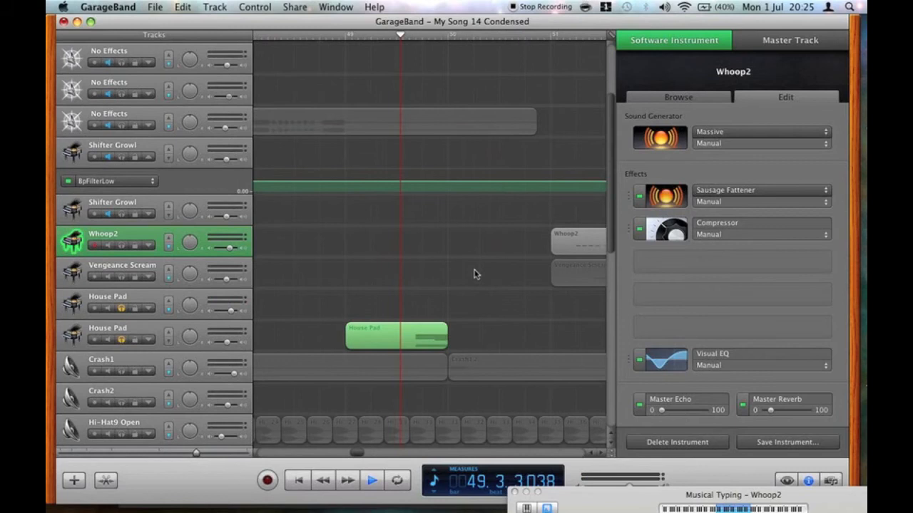
pyautogui.click(121, 339)
pyautogui.click(121, 309)
# Step: Solo the Killasaw track, play its clip at bar 49 and unsolo the track
pyautogui.scroll(-5, 408, 317)
pyautogui.scroll(-6, 408, 318)
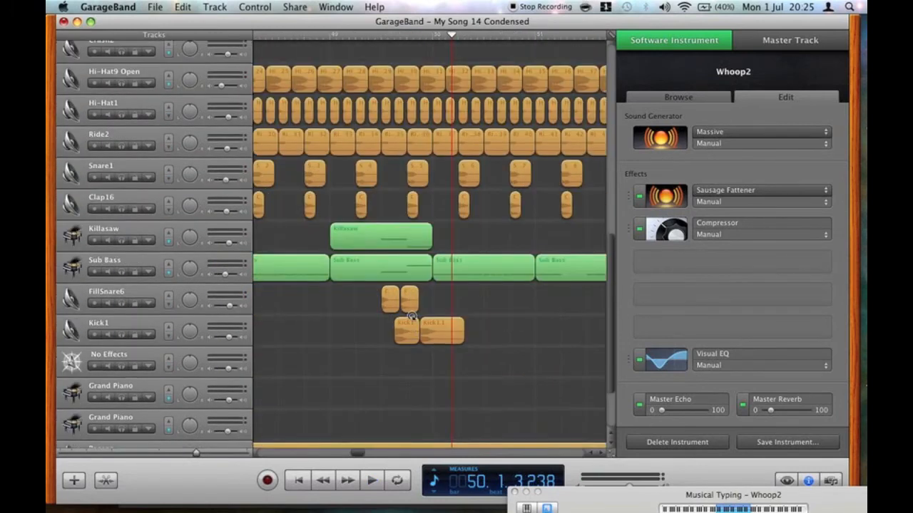
pyautogui.click(122, 227)
pyautogui.click(379, 39)
pyautogui.press('space')
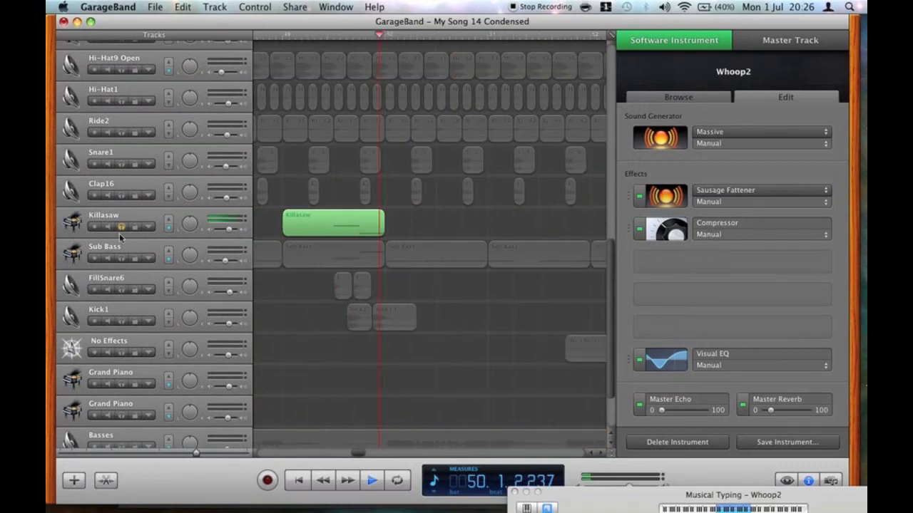
pyautogui.press('space')
pyautogui.click(121, 227)
# Step: Open FM8 on the Killasaw track and display the Ultrasaw patch's spectrum and waveform
pyautogui.hscroll(2, 338, 283)
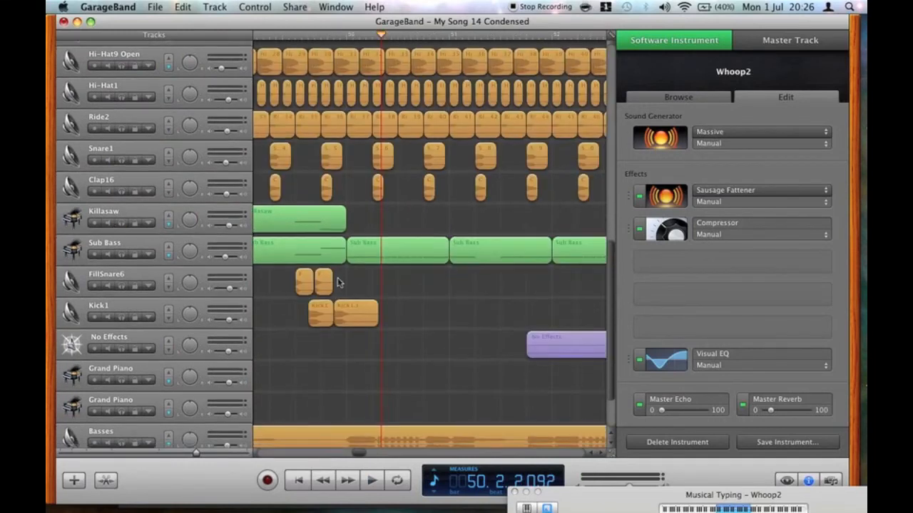
pyautogui.scroll(-3, 338, 282)
pyautogui.hscroll(-10, 338, 282)
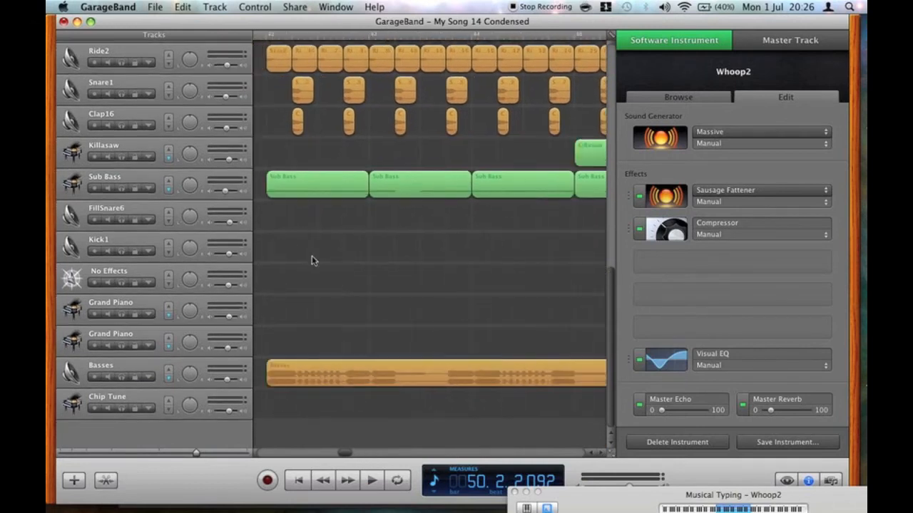
pyautogui.hscroll(-2, 312, 261)
pyautogui.click(101, 143)
pyautogui.click(662, 135)
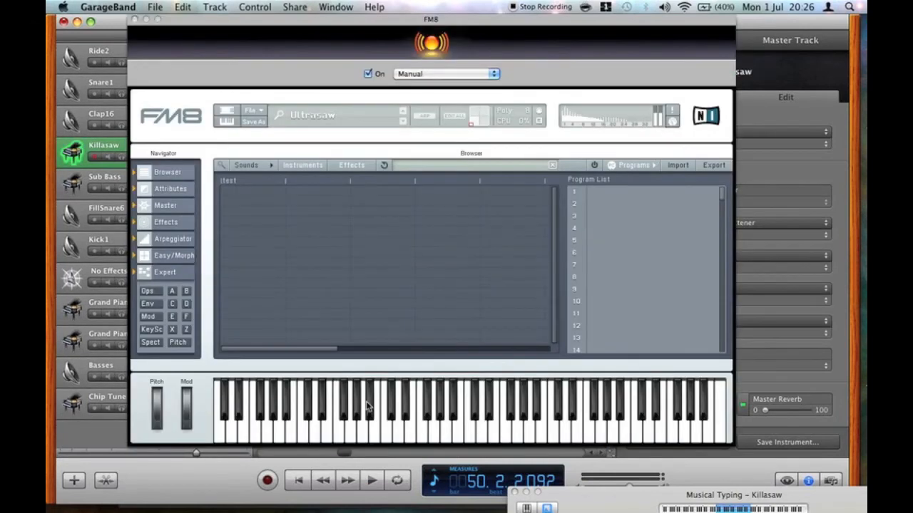
pyautogui.click(153, 292)
pyautogui.click(150, 343)
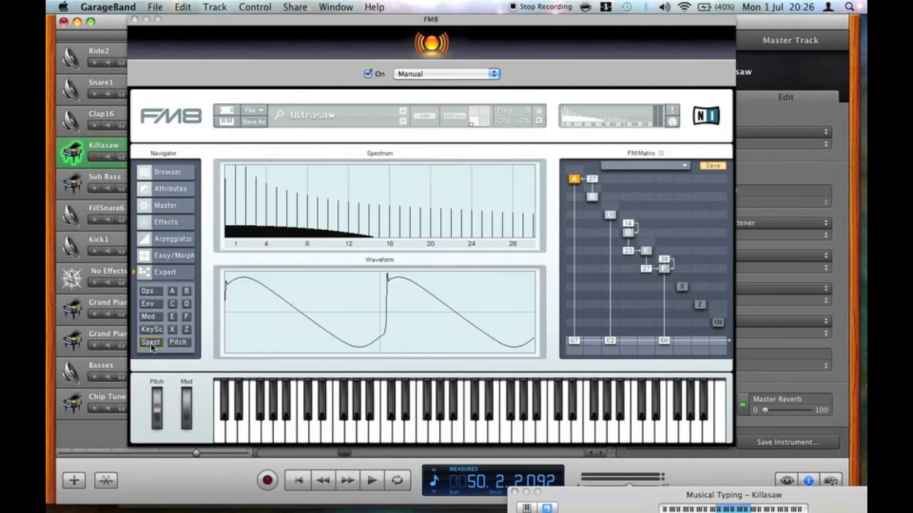
# Step: Switch off operators A and C in the FM matrix, play test notes and switch them back on
pyautogui.rightClick(575, 179)
pyautogui.rightClick(611, 216)
pyautogui.rightClick(628, 231)
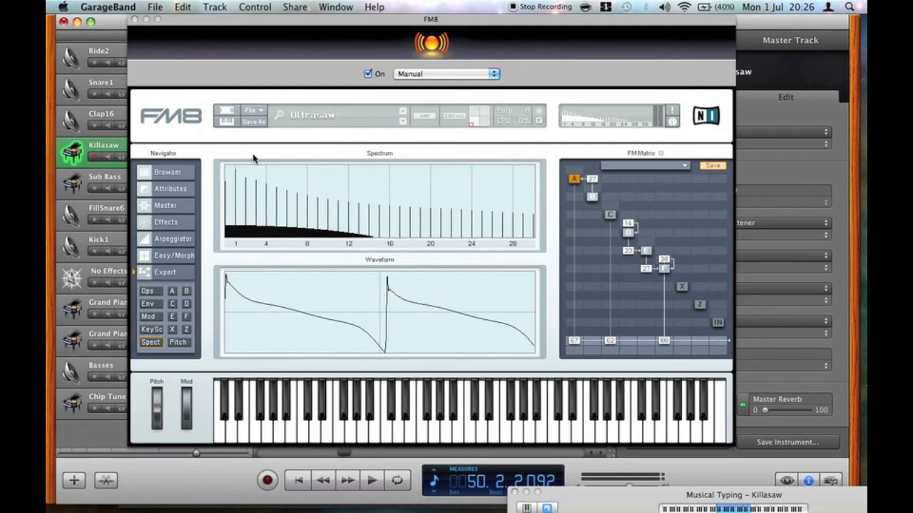
pyautogui.press('g')
pyautogui.press('a')
pyautogui.rightClick(612, 218)
pyautogui.rightClick(575, 180)
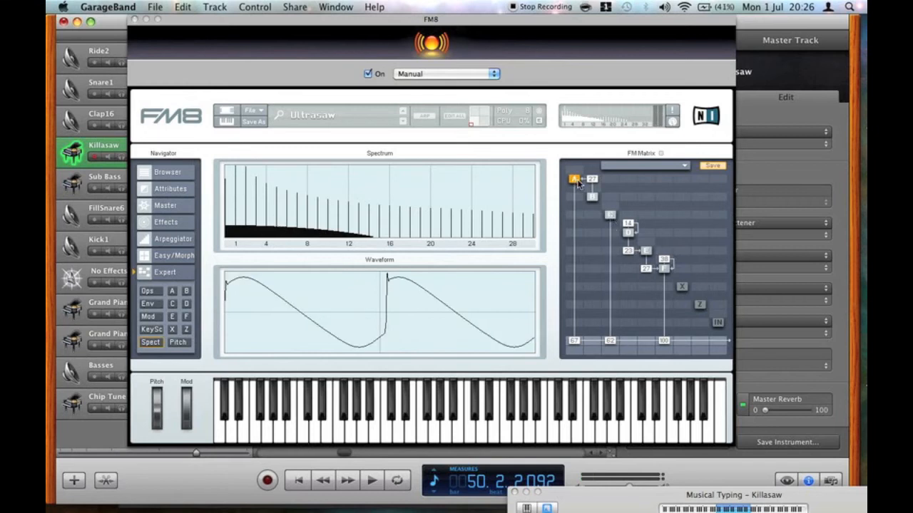
# Step: Toggle operator B off and on, play test notes on the Ultrasaw patch and close FM8
pyautogui.rightClick(590, 195)
pyautogui.rightClick(591, 195)
pyautogui.press('a')
pyautogui.press('g')
pyautogui.press('f')
pyautogui.press('e')
pyautogui.press('s')
pyautogui.press('a')
pyautogui.click(135, 19)
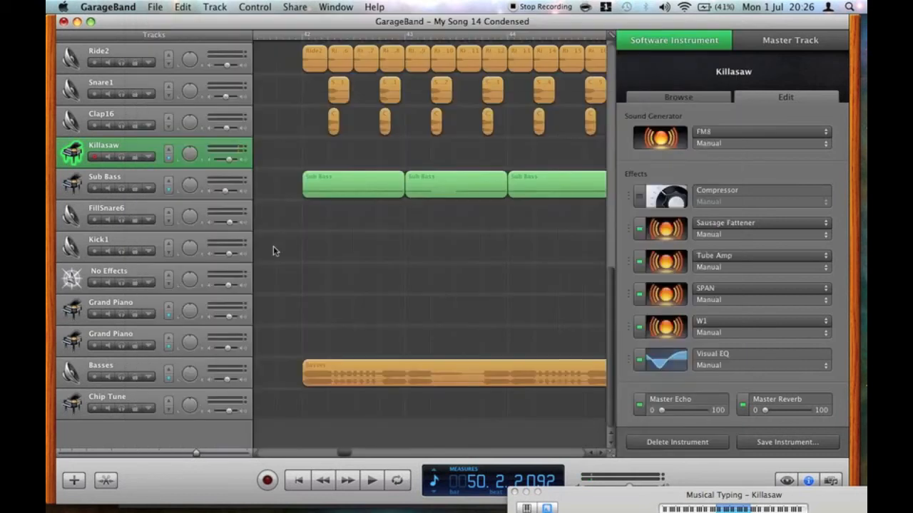
# Step: Solo the upper Grand Piano track and play its clip at bar 59
pyautogui.hscroll(10, 296, 291)
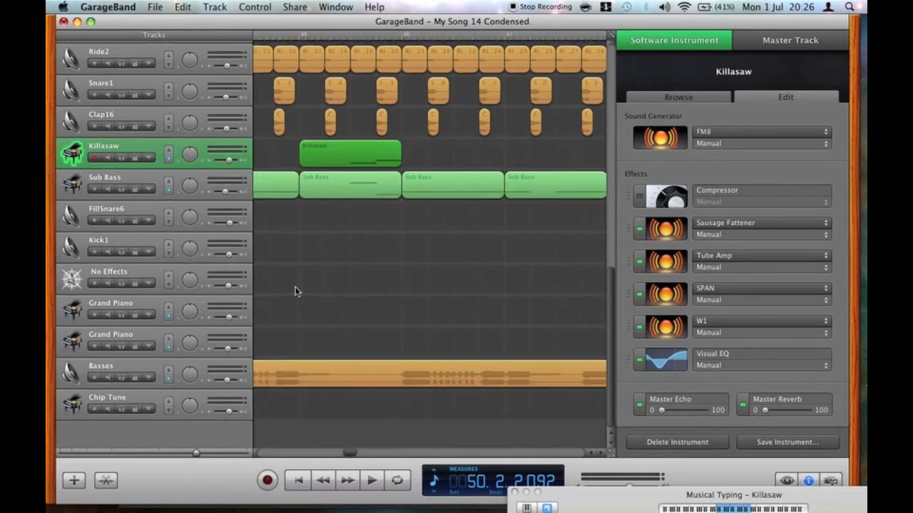
pyautogui.hscroll(15, 296, 291)
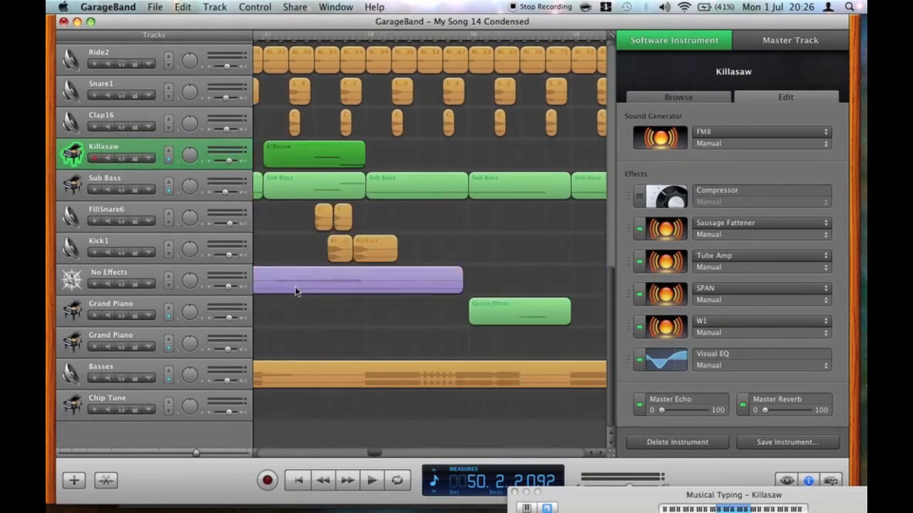
pyautogui.hscroll(-5, 296, 291)
pyautogui.click(122, 316)
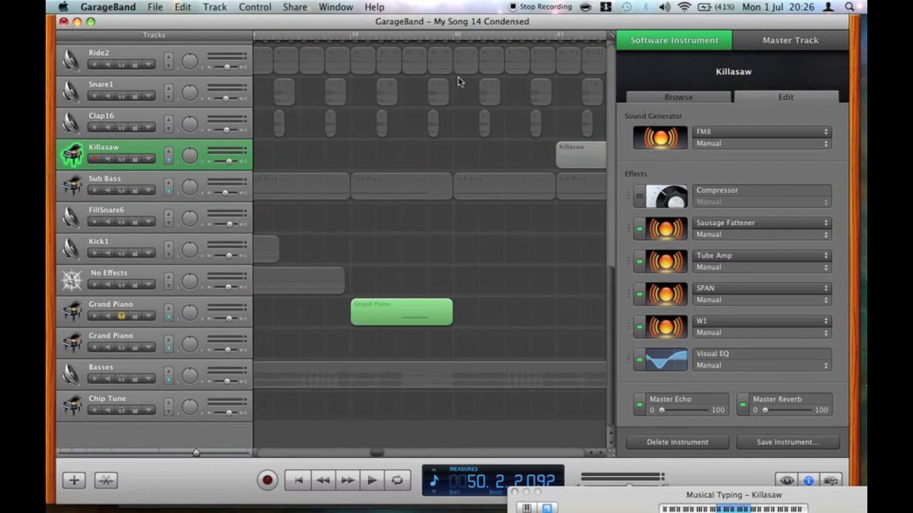
pyautogui.click(402, 38)
pyautogui.press('space')
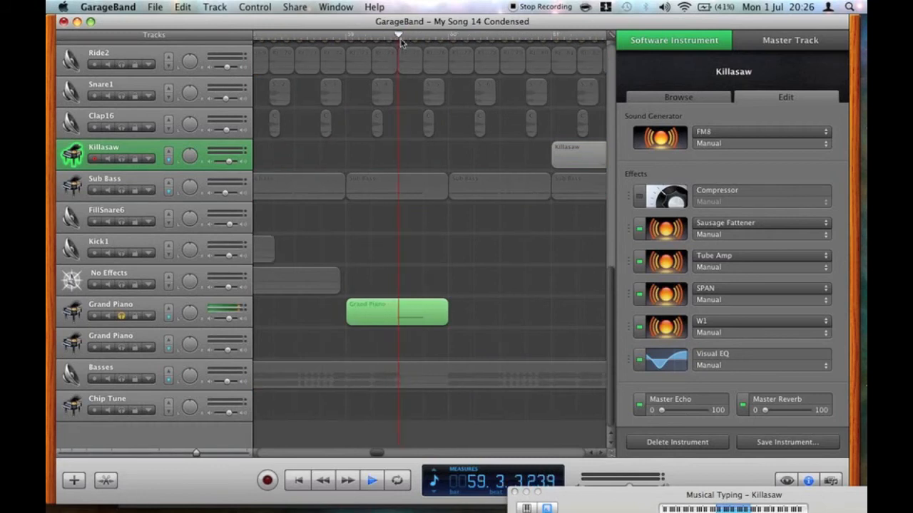
# Step: Review the DIRTYBASS3 patch's voicing and oscillator settings in the upper Grand Piano track's Massive, and unsolo the track
pyautogui.click(111, 304)
pyautogui.click(660, 137)
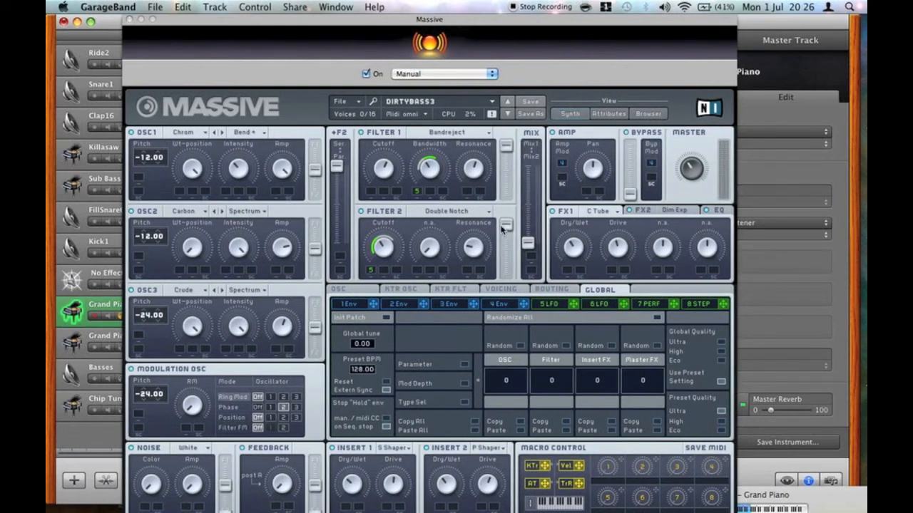
pyautogui.click(510, 290)
pyautogui.click(349, 291)
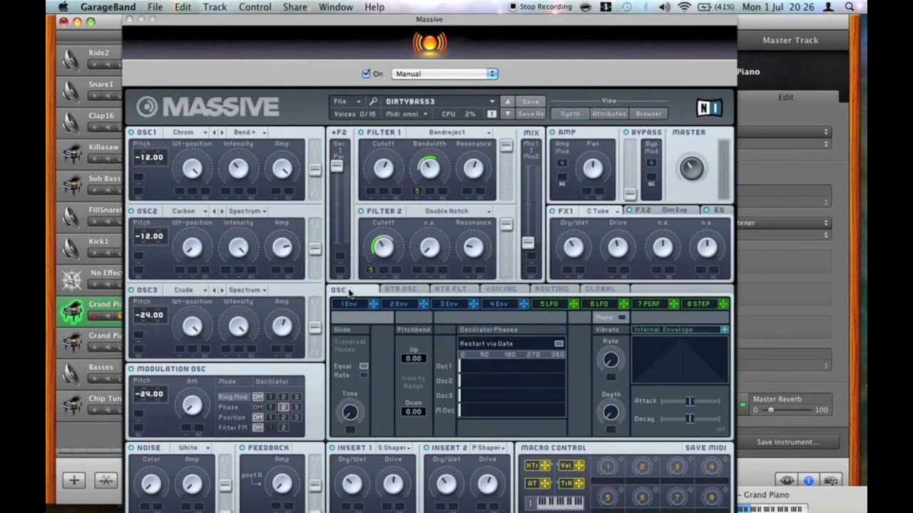
pyautogui.click(130, 20)
pyautogui.click(122, 318)
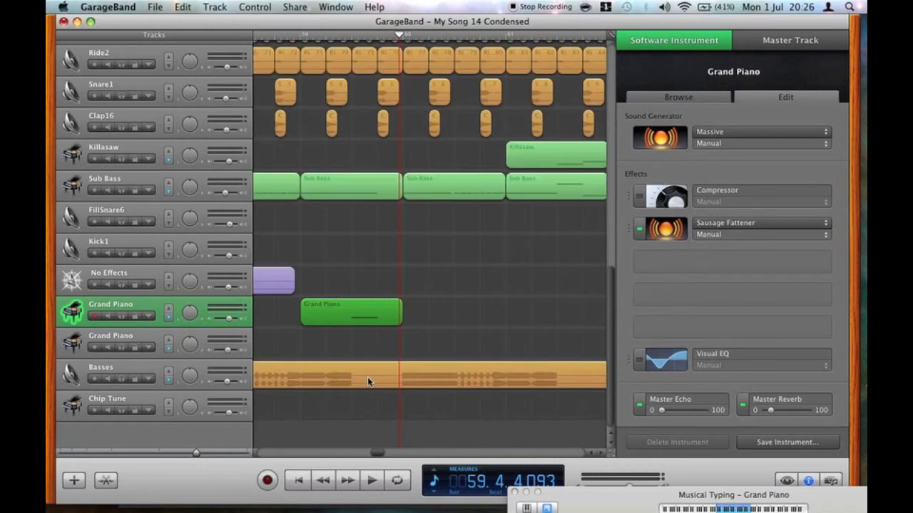
# Step: Solo the lower Grand Piano track and play its clips up to bar 74
pyautogui.hscroll(10, 367, 376)
pyautogui.click(121, 347)
pyautogui.click(366, 34)
pyautogui.press('space')
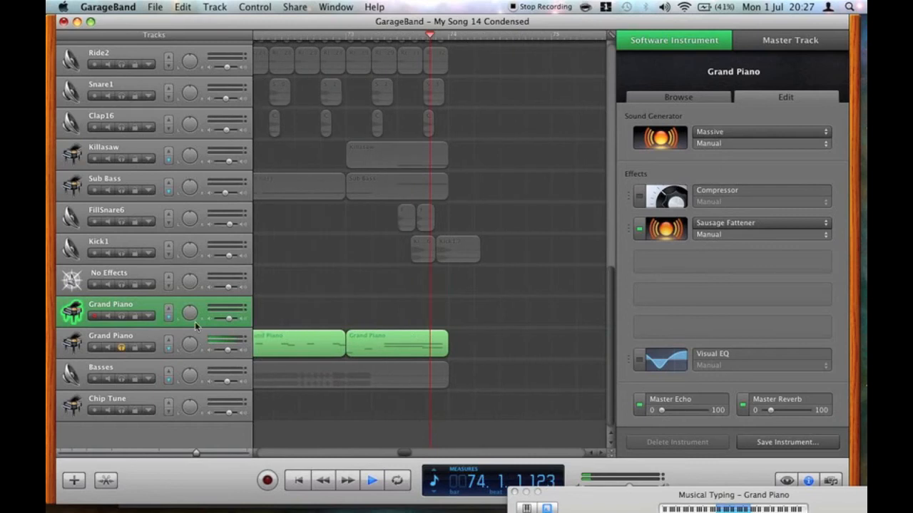
pyautogui.press('space')
# Step: Open Massive on the lower Grand Piano track and review the SQUARE LEAD patch's 4 Env envelope
pyautogui.click(145, 332)
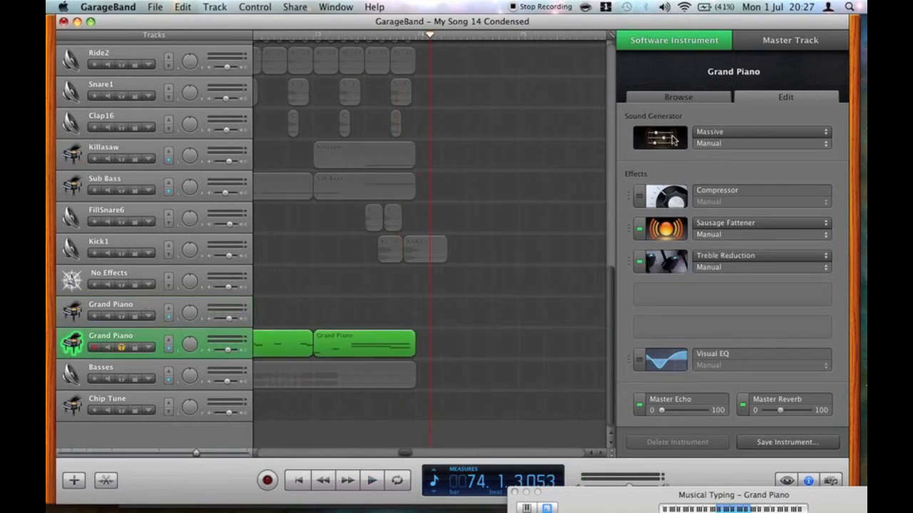
pyautogui.click(674, 139)
pyautogui.moveTo(358, 23)
pyautogui.mouseDown()
pyautogui.moveTo(400, 24)
pyautogui.moveTo(353, 7)
pyautogui.mouseUp()
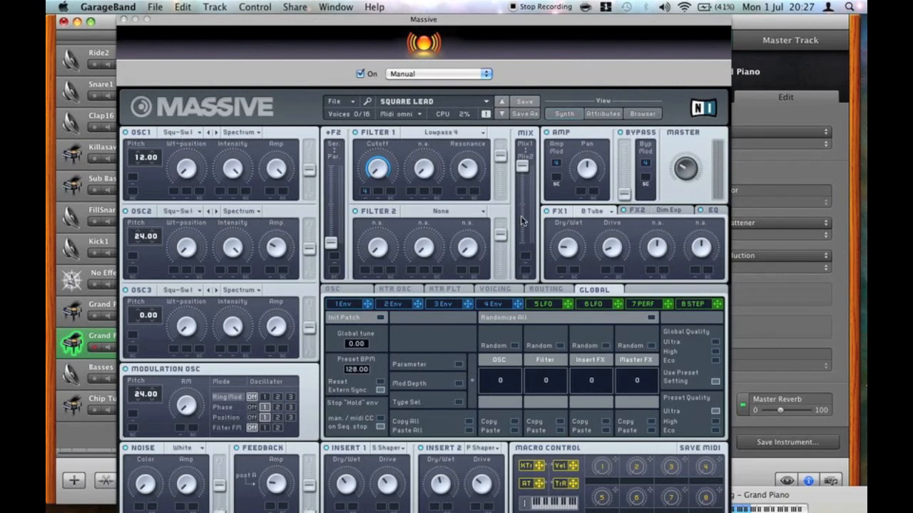
pyautogui.click(491, 304)
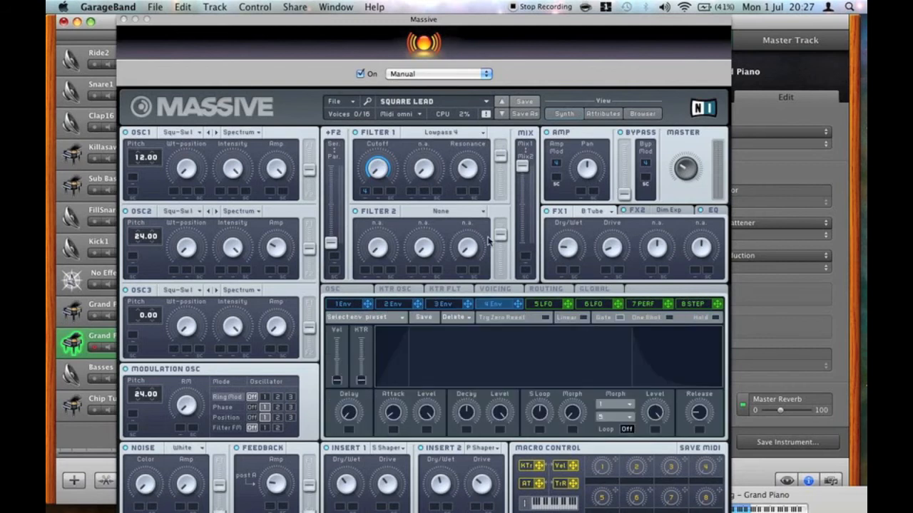
pyautogui.click(123, 20)
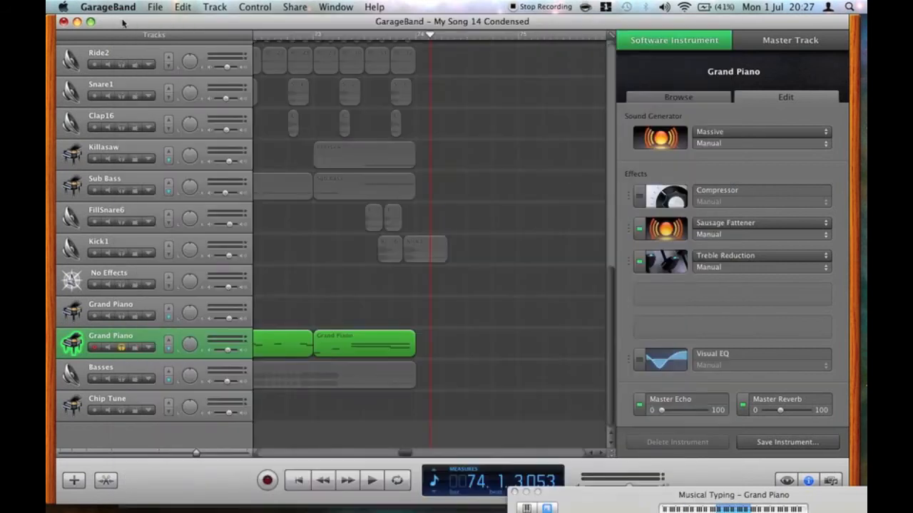
# Step: Review the Treble Reduction and Sausage Fattener effects on the lower Grand Piano track and unsolo it
pyautogui.hscroll(-5, 525, 301)
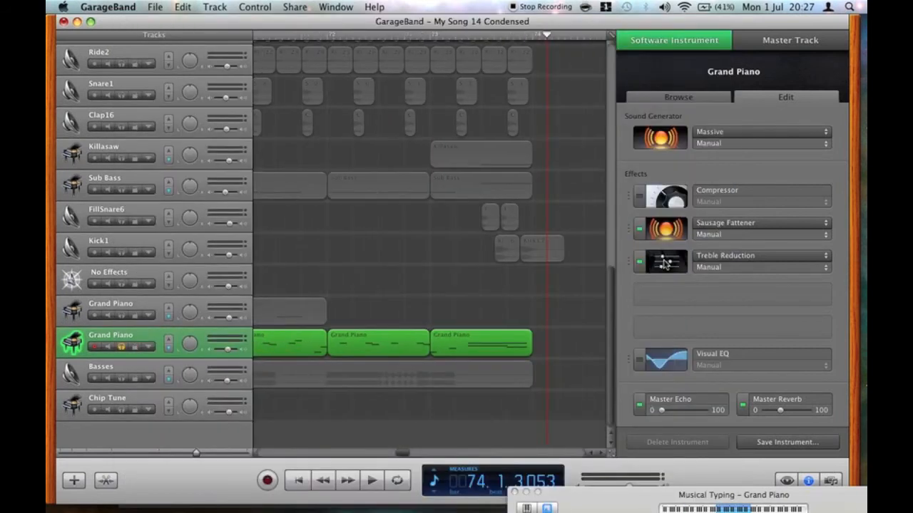
pyautogui.click(662, 262)
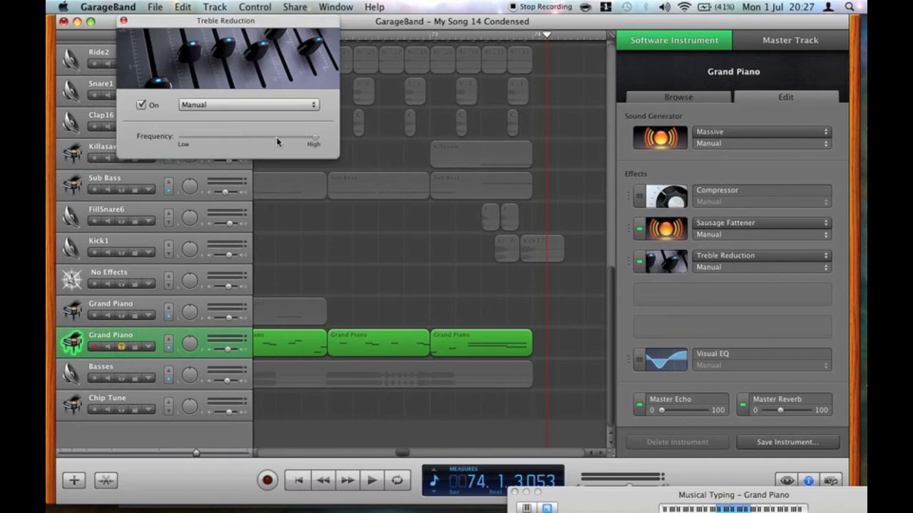
pyautogui.click(124, 21)
pyautogui.click(661, 229)
pyautogui.click(123, 21)
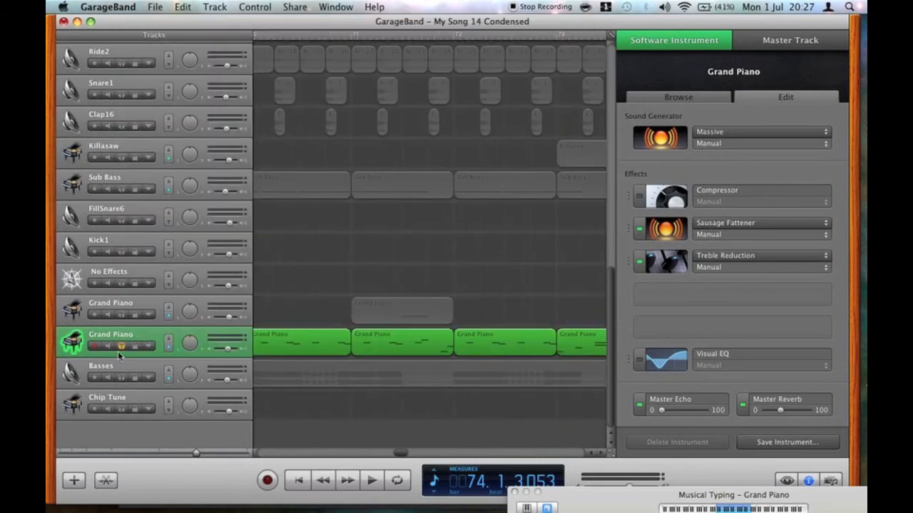
pyautogui.click(121, 347)
pyautogui.hscroll(-15, 350, 346)
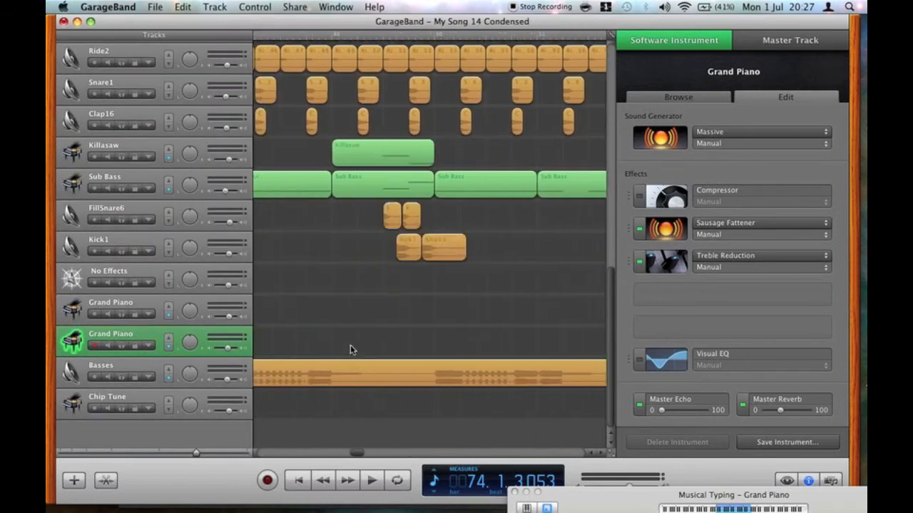
# Step: Close My Song 14 Condensed without saving, open the recent project My Song 14, and dismiss the Wallander Instruments alert
pyautogui.hscroll(10, 350, 349)
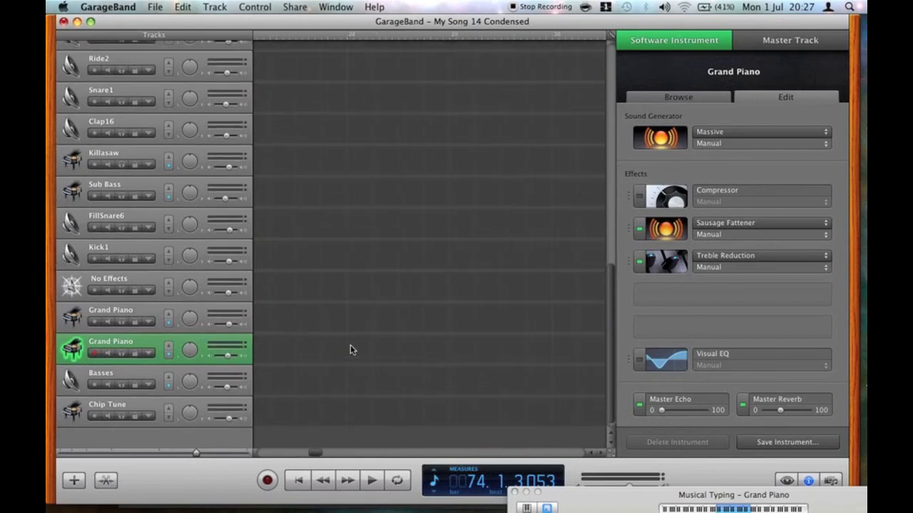
pyautogui.click(62, 22)
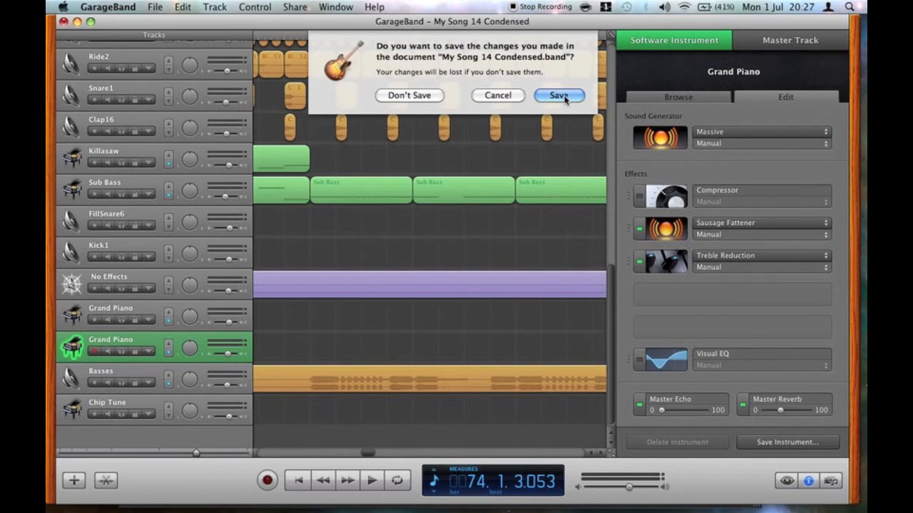
pyautogui.click(423, 97)
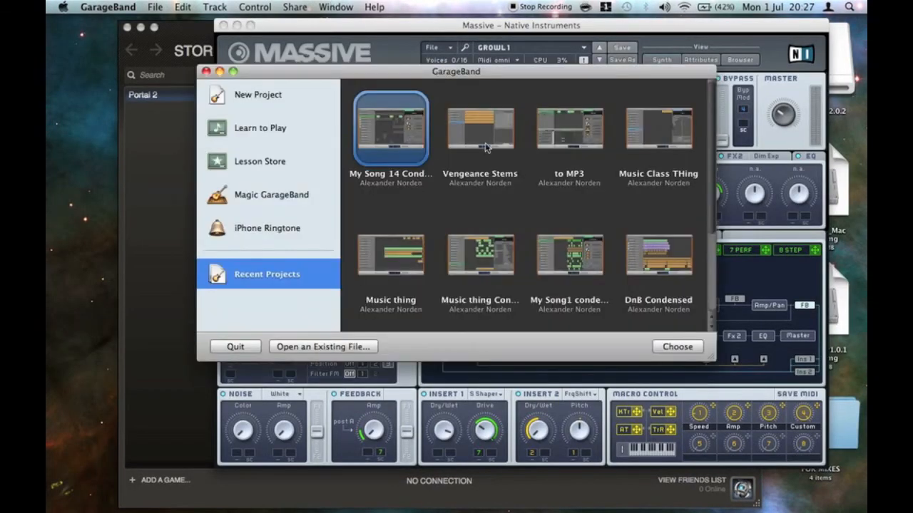
pyautogui.scroll(-3, 579, 305)
pyautogui.doubleClick(402, 258)
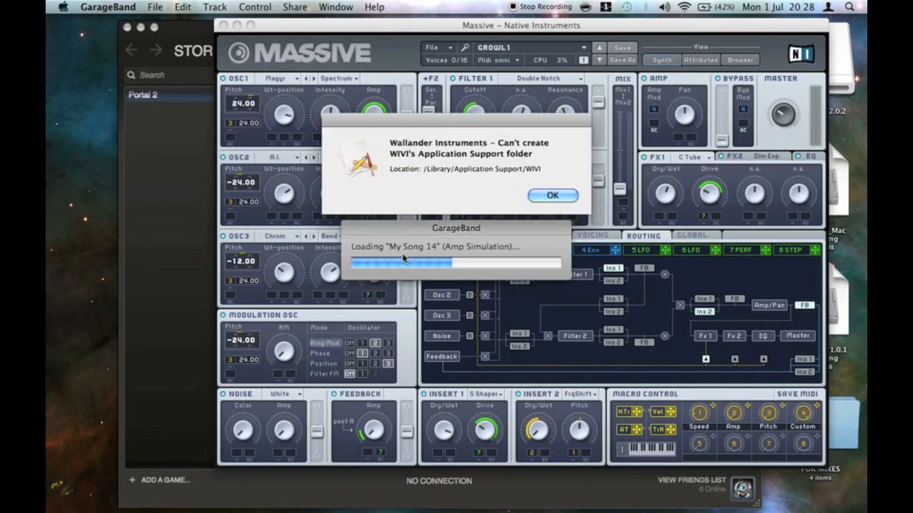
pyautogui.press('Return')
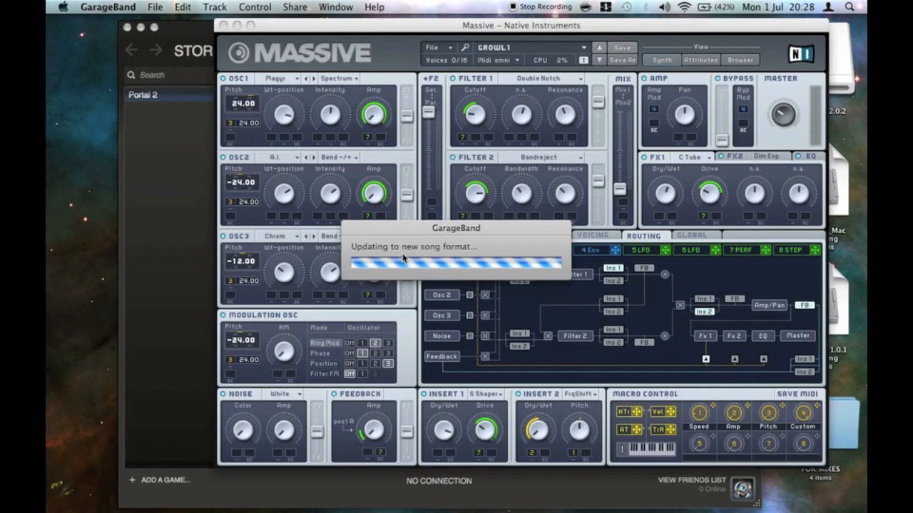
# Step: Hide the track info pane and look through the song's tracks and clips for the Shifter Growl 2 track
pyautogui.hscroll(1, 402, 254)
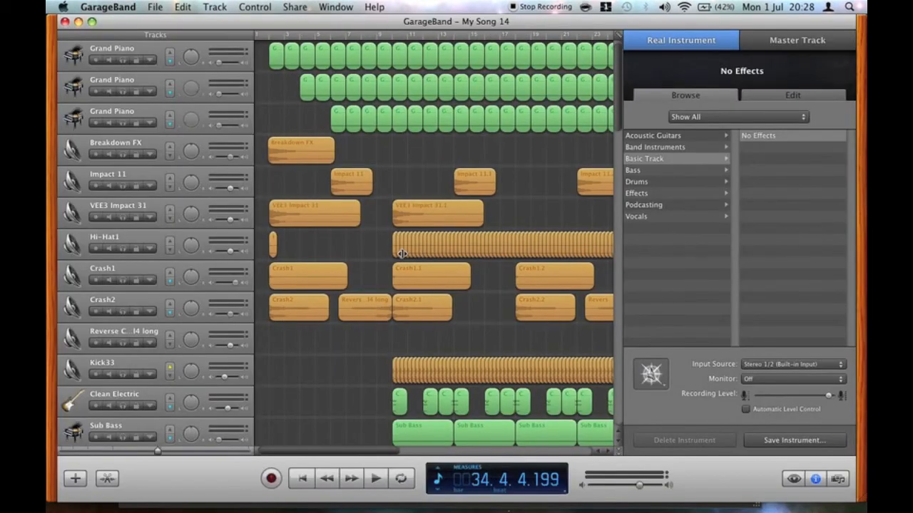
pyautogui.click(813, 484)
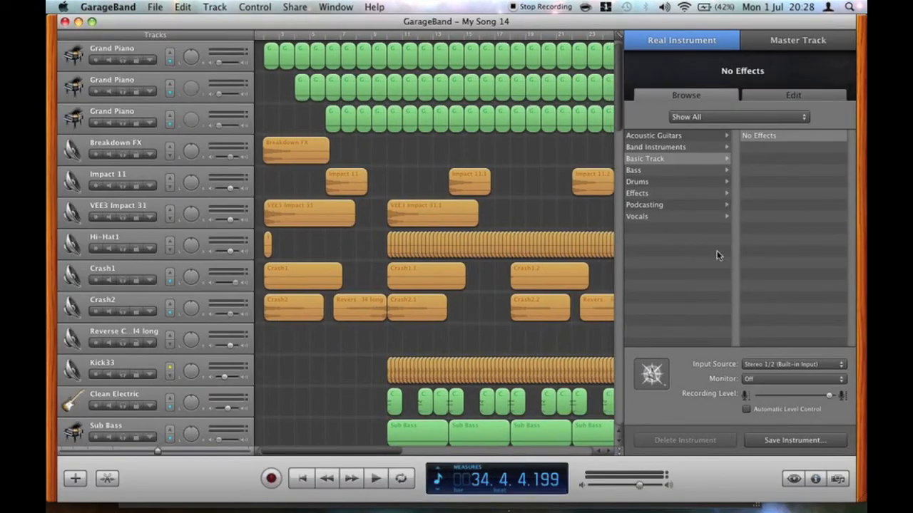
pyautogui.scroll(-15, 532, 258)
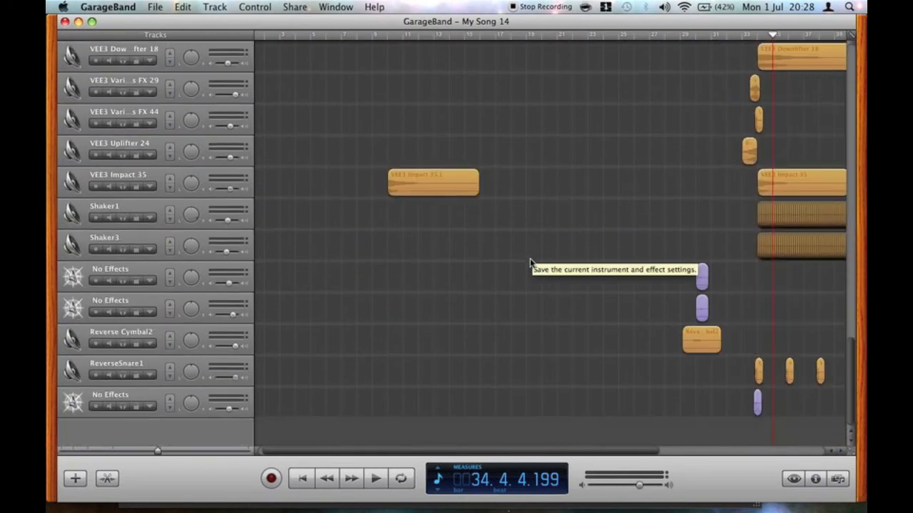
pyautogui.scroll(15, 531, 262)
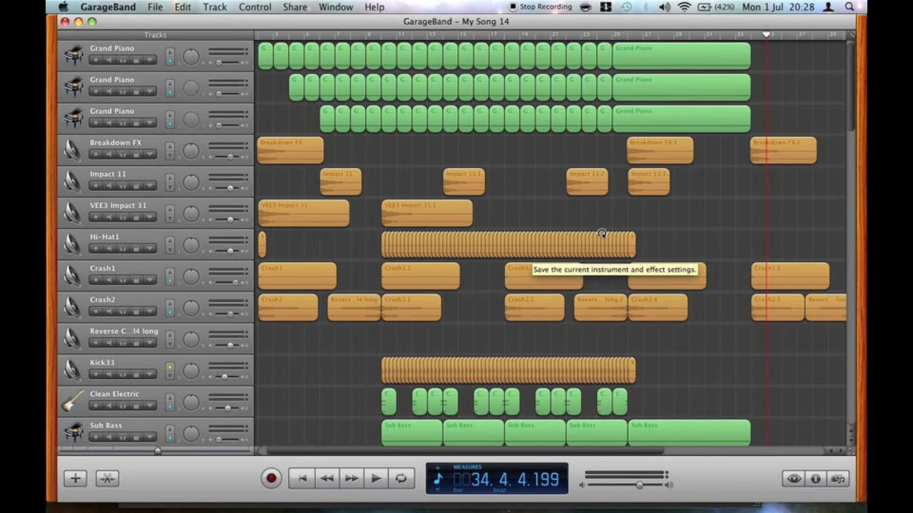
pyautogui.hscroll(-2, 602, 234)
pyautogui.scroll(-10, 669, 251)
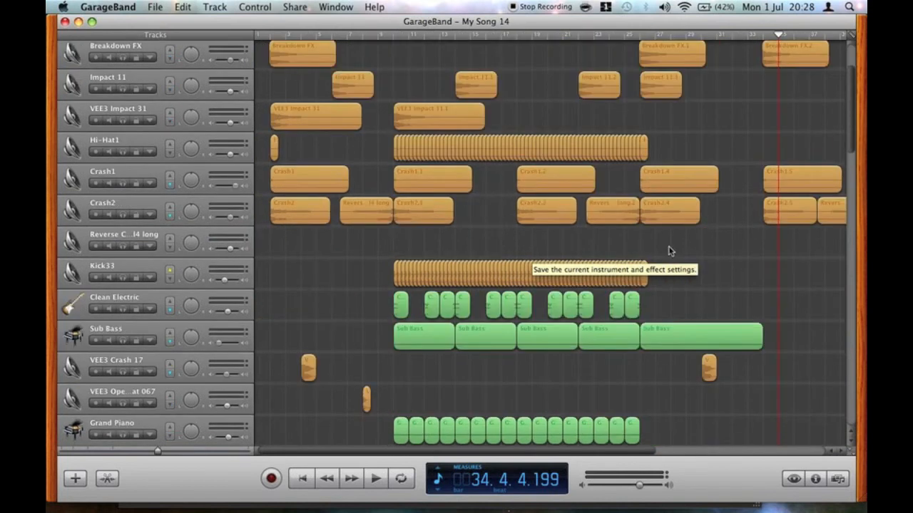
pyautogui.hscroll(3, 669, 251)
pyautogui.scroll(-15, 669, 250)
pyautogui.hscroll(4, 669, 250)
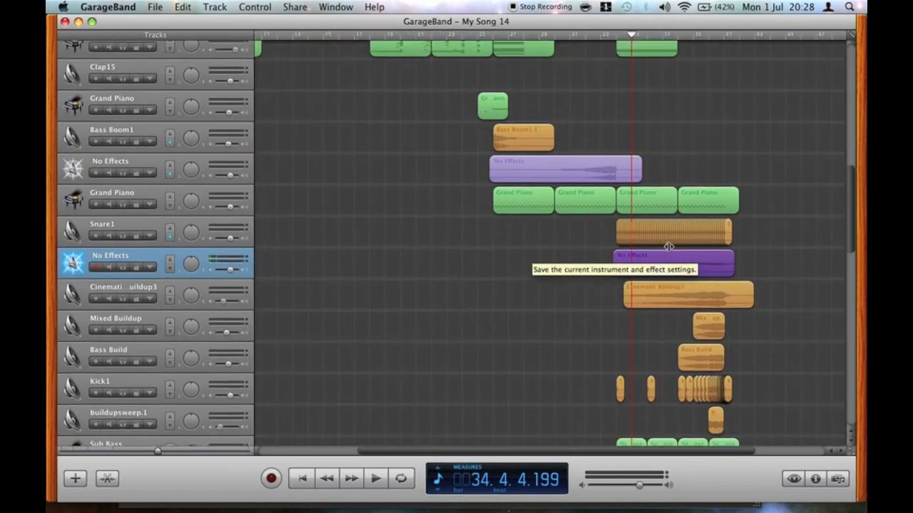
pyautogui.scroll(-5, 669, 250)
pyautogui.hscroll(1, 669, 250)
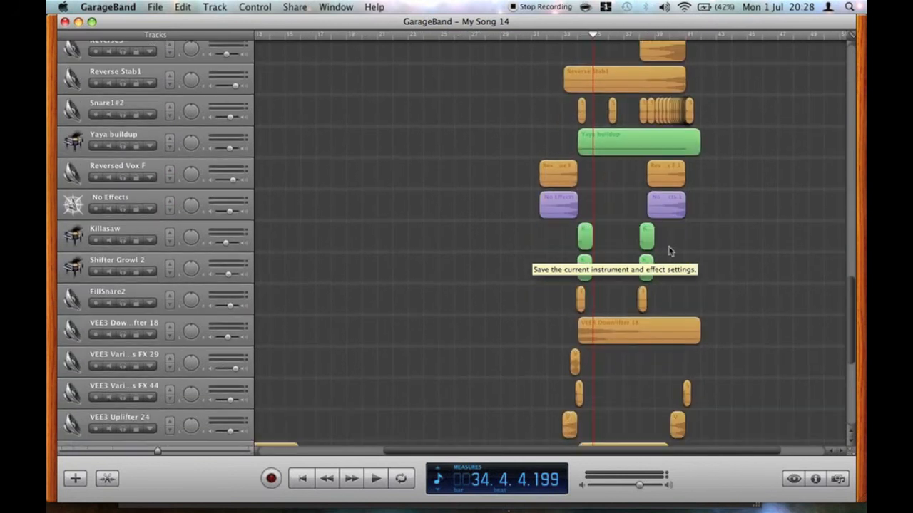
# Step: Solo the Shifter Growl 2 track and show the routing page of its Massive instrument
pyautogui.click(137, 240)
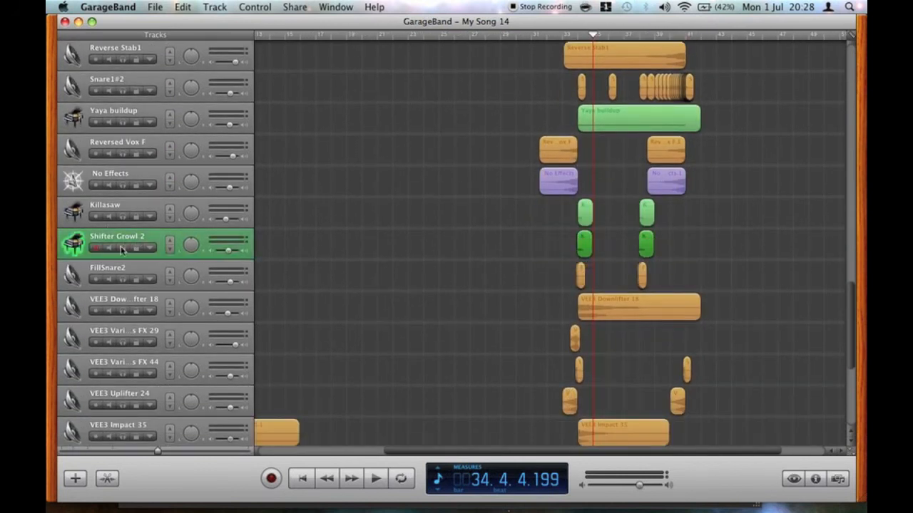
pyautogui.click(121, 249)
pyautogui.click(335, 500)
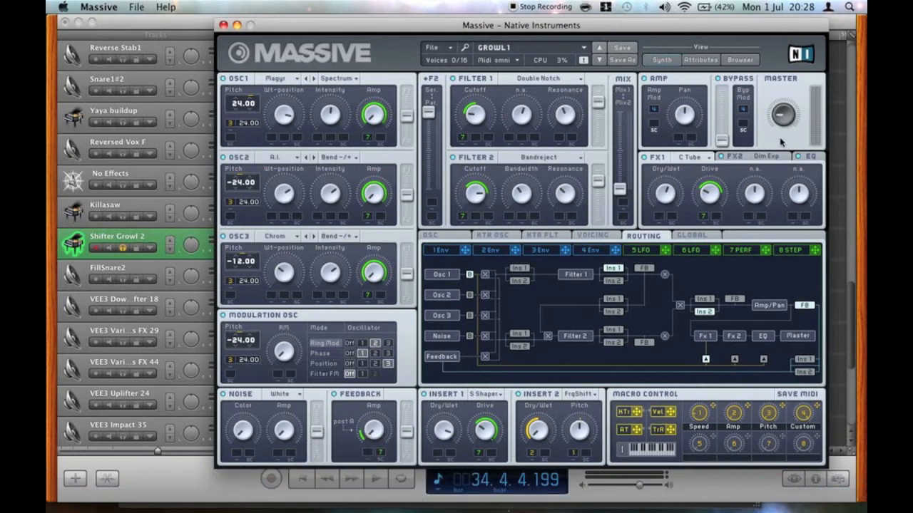
pyautogui.click(841, 160)
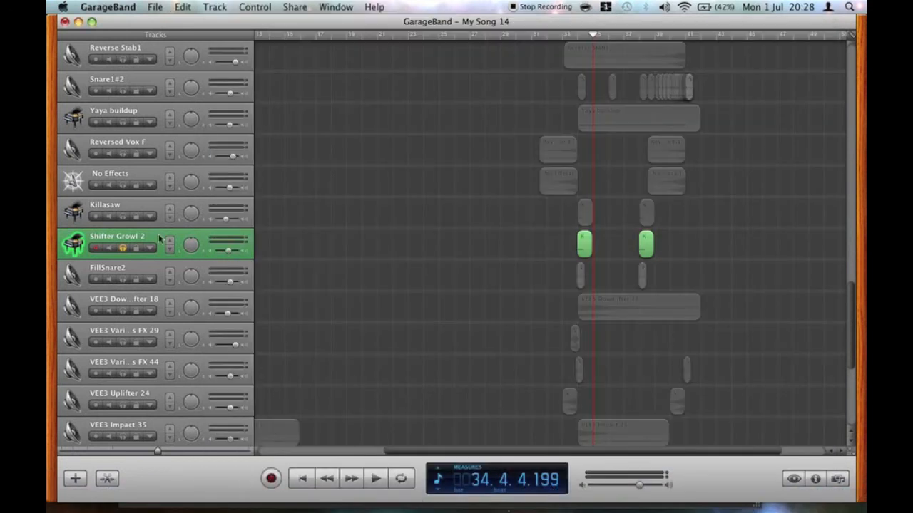
pyautogui.click(815, 479)
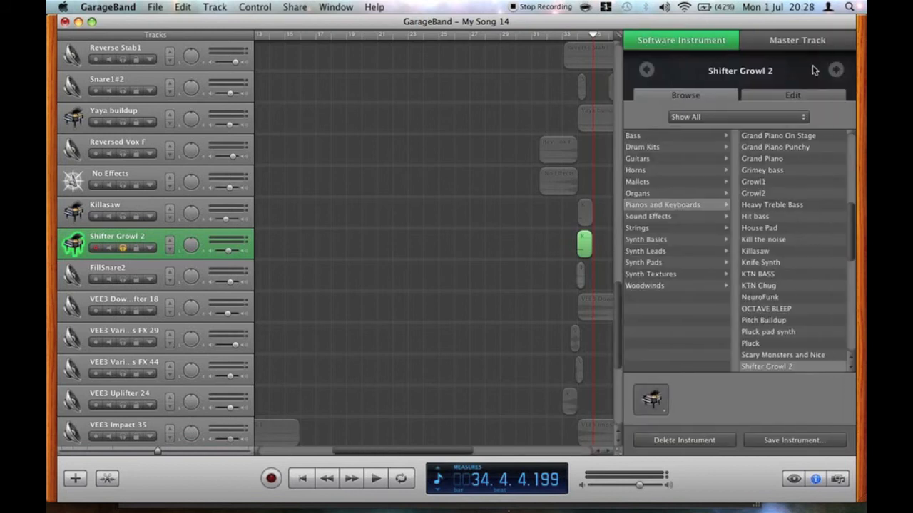
pyautogui.click(796, 97)
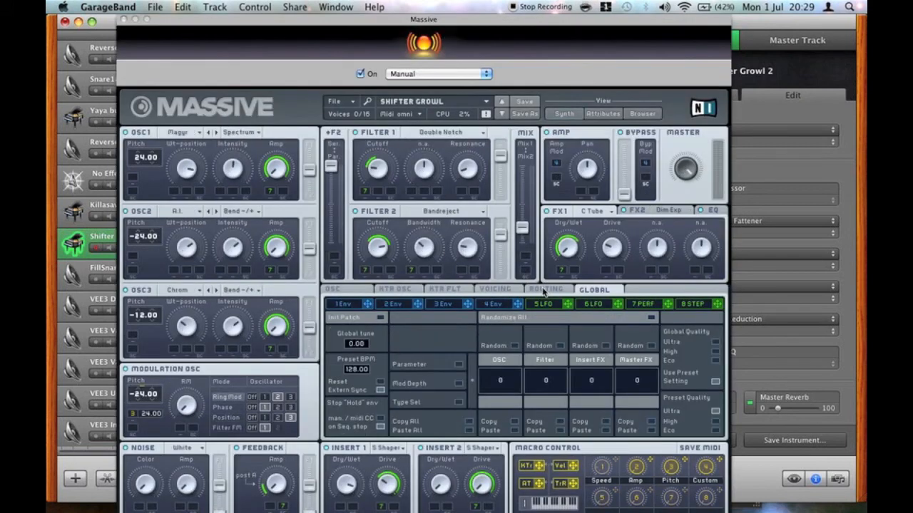
pyautogui.click(545, 290)
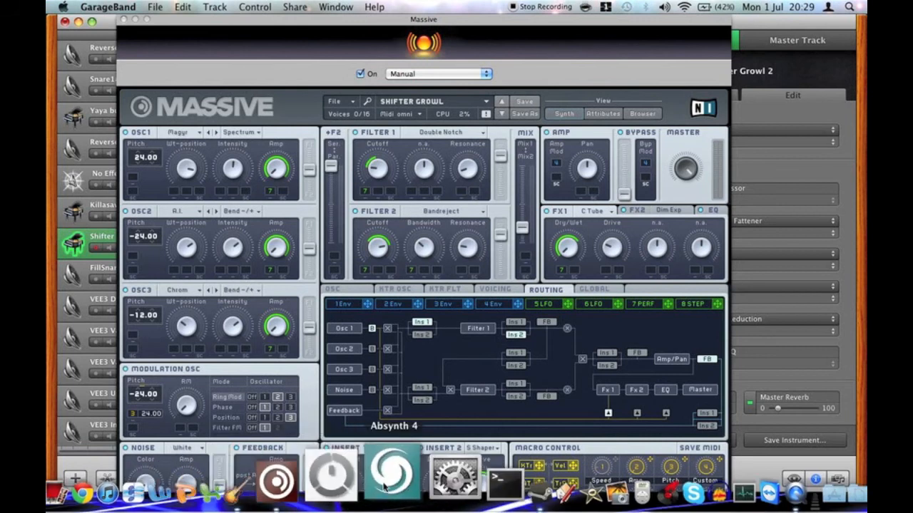
# Step: Compare the standalone Massive's GROWL1 routing with the track's SHIFTER GROWL routing around Filter 1, and close the track's Massive window
pyautogui.click(336, 476)
pyautogui.moveTo(414, 25); pyautogui.dragTo(292, 4)
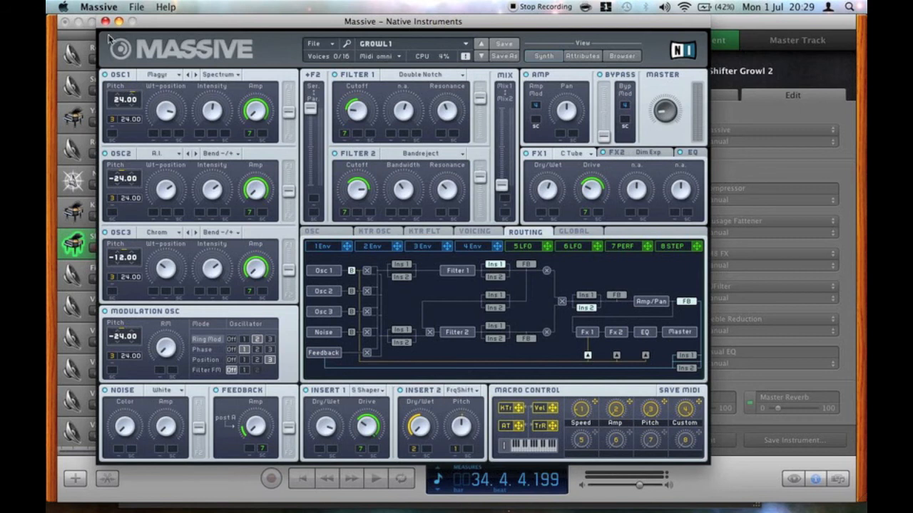
pyautogui.click(86, 34)
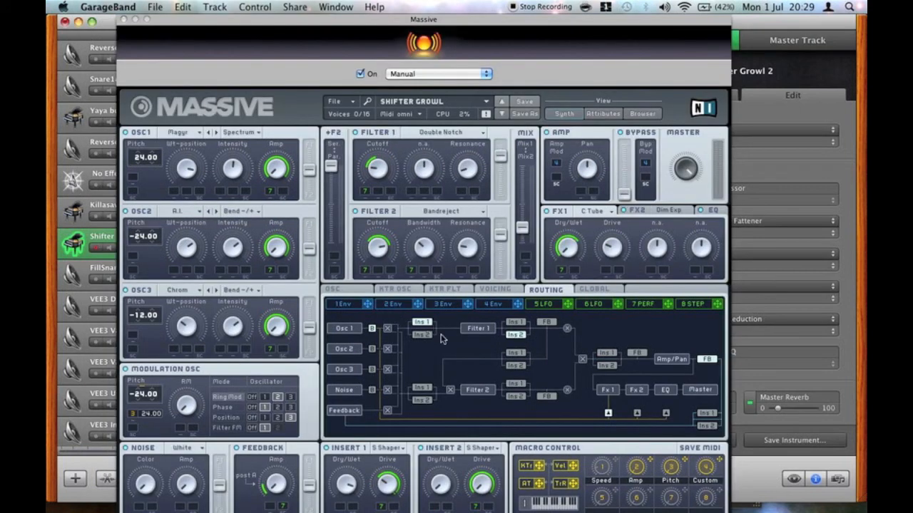
pyautogui.click(517, 337)
pyautogui.click(516, 336)
pyautogui.click(124, 20)
# Step: In the standalone Massive's GROWL1 routing, place Insert 1 before Filter 1, try Insert 2 after it, and close Massive
pyautogui.moveTo(318, 497)
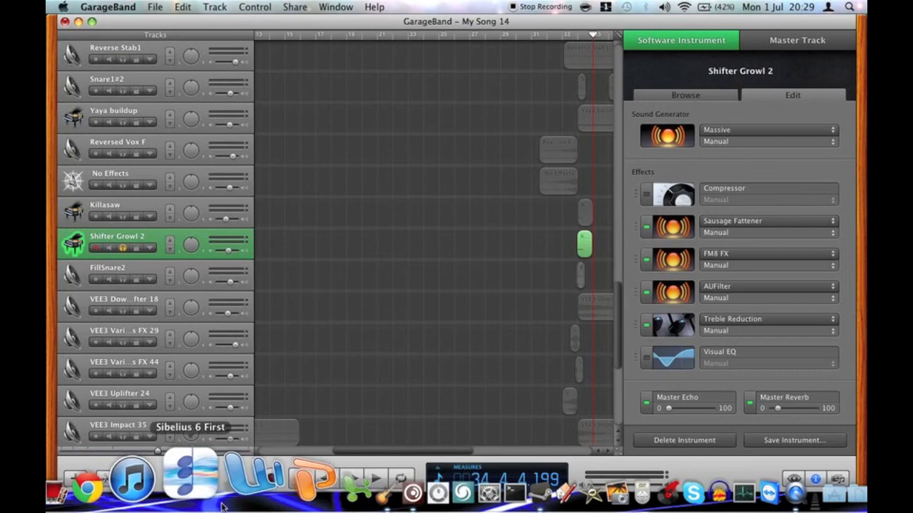
pyautogui.click(342, 489)
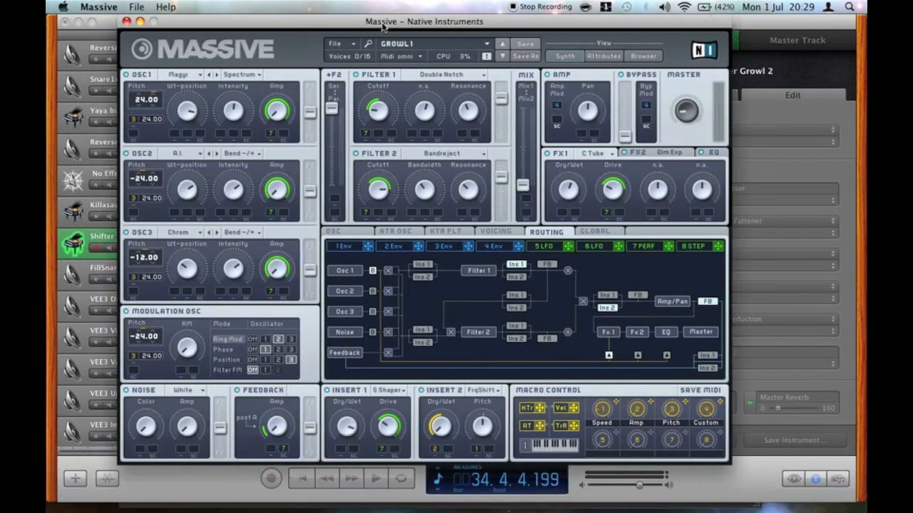
pyautogui.click(526, 265)
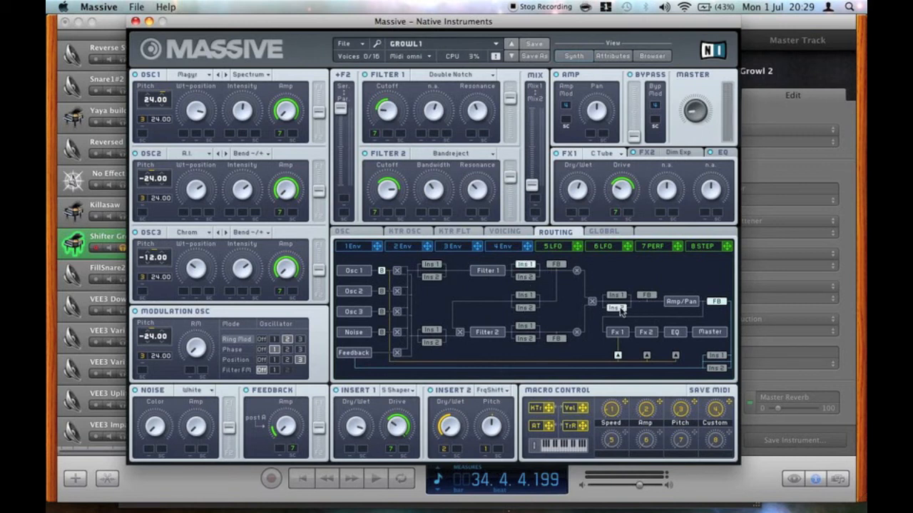
pyautogui.click(431, 264)
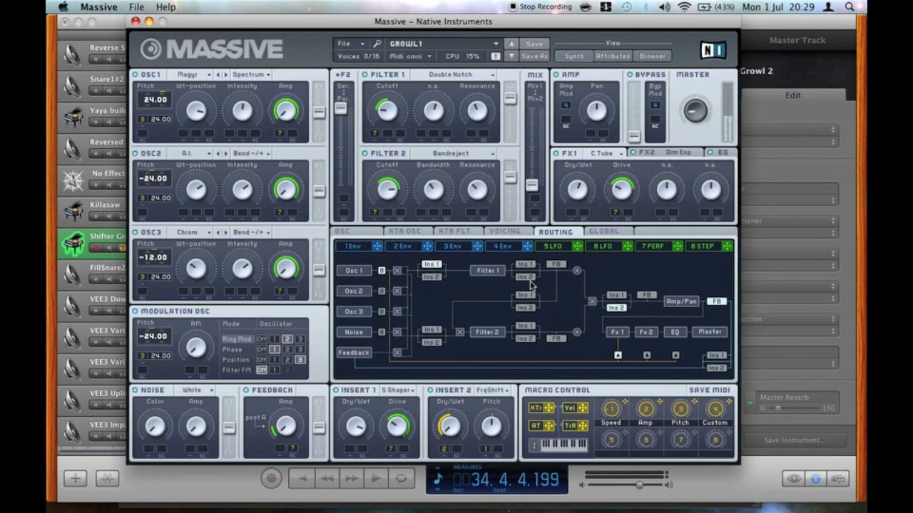
pyautogui.click(525, 278)
pyautogui.click(616, 307)
pyautogui.click(135, 22)
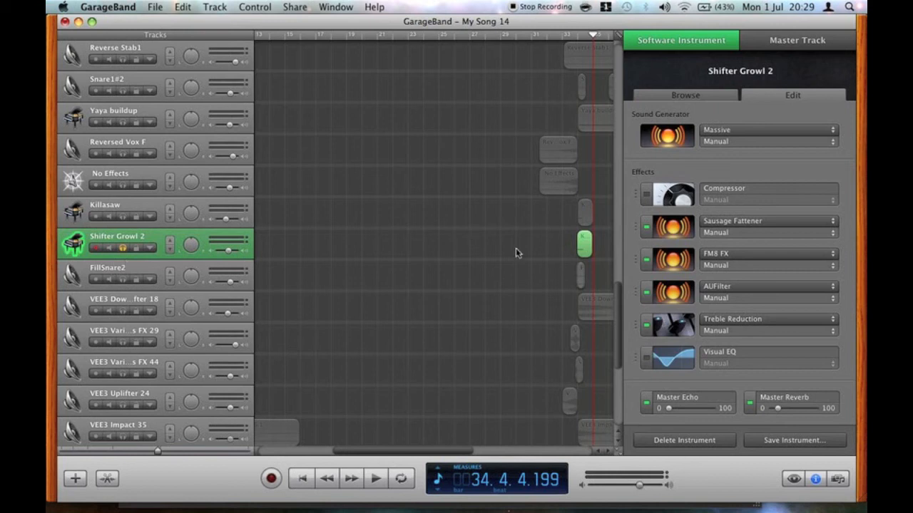
# Step: Place the playhead at bar 34, where the first Shifter Growl 2 clip starts
pyautogui.hscroll(5, 515, 247)
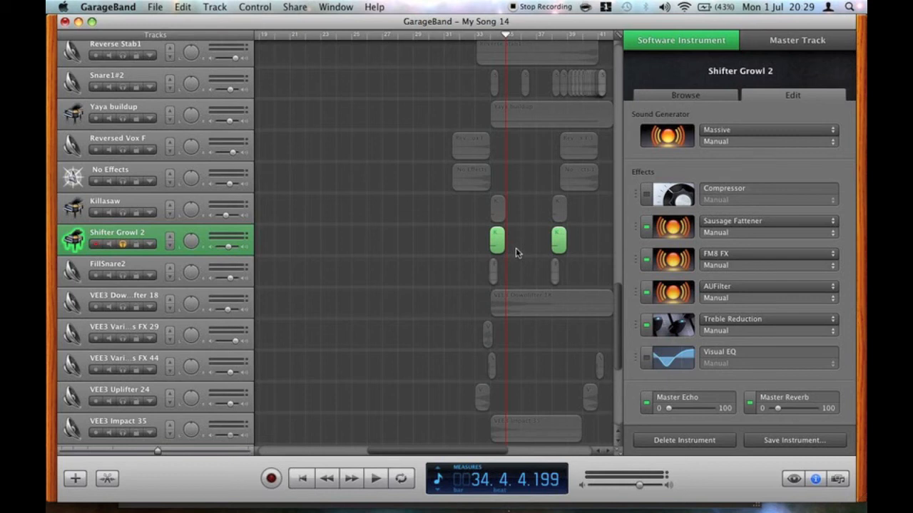
pyautogui.click(484, 33)
pyautogui.moveTo(484, 33); pyautogui.dragTo(488, 34)
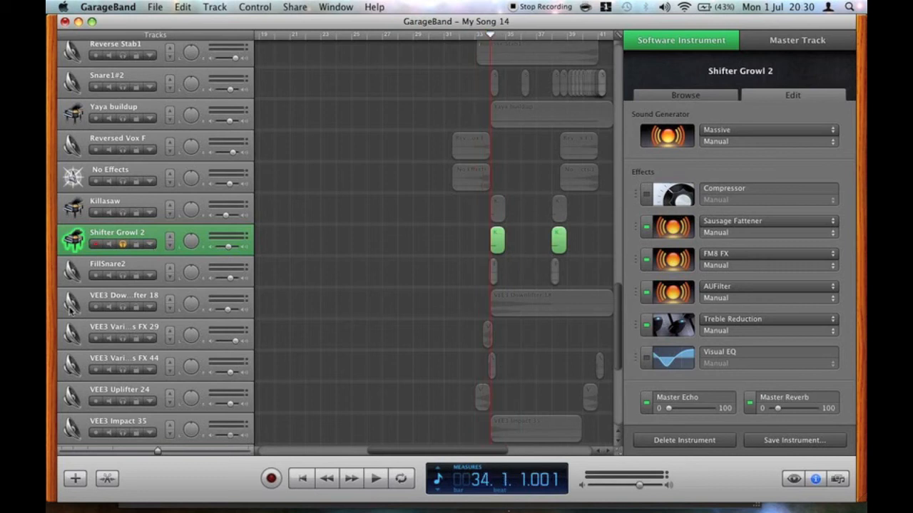
# Step: Review the FM8 FX effects page and the AUFilter curve on the Shifter Growl 2 track, closing each effect window
pyautogui.click(672, 260)
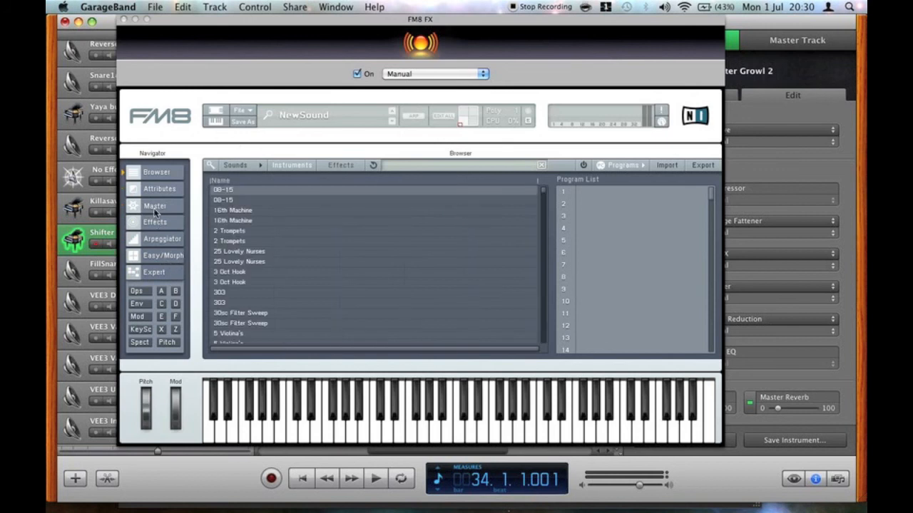
pyautogui.click(154, 222)
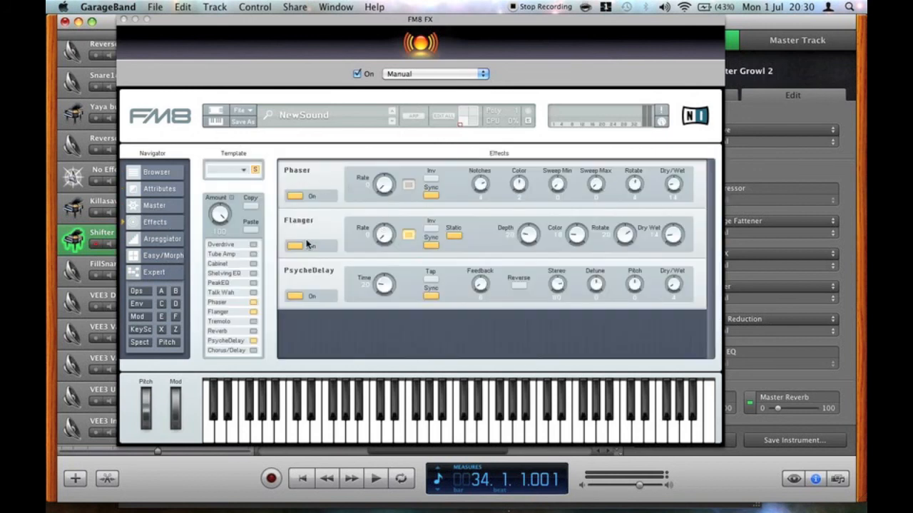
pyautogui.click(125, 19)
pyautogui.click(684, 229)
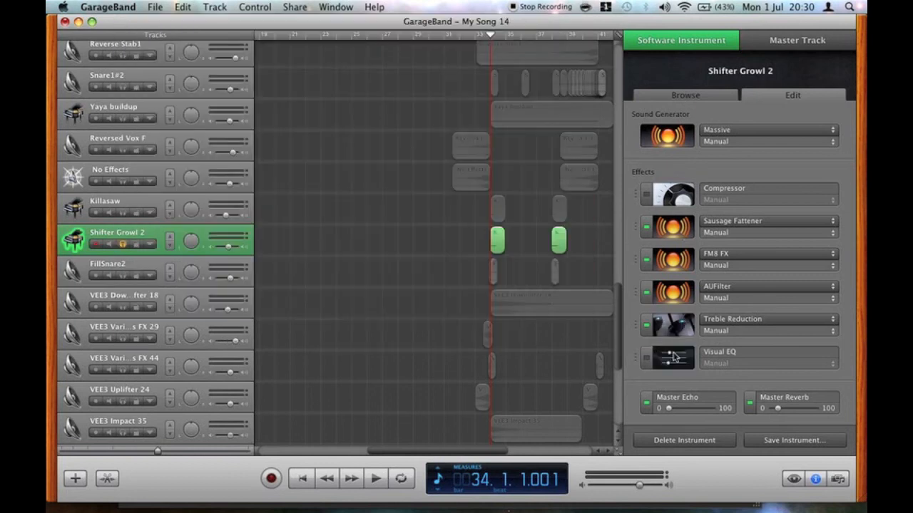
pyautogui.click(674, 297)
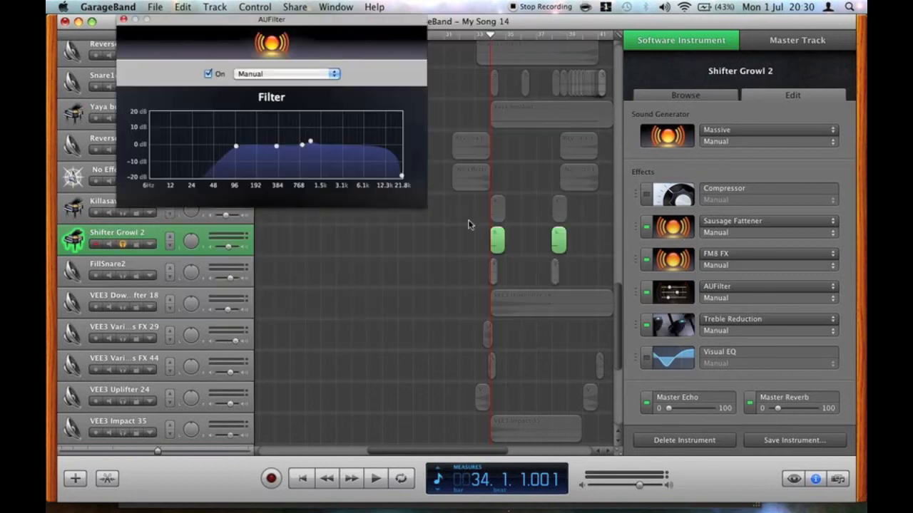
pyautogui.click(124, 20)
# Step: Play the soloed Shifter Growl 2 clips up to bar 39 with the system volume raised, and unsolo the track
pyautogui.press('space')
pyautogui.press('XF86AudioRaiseVolume')
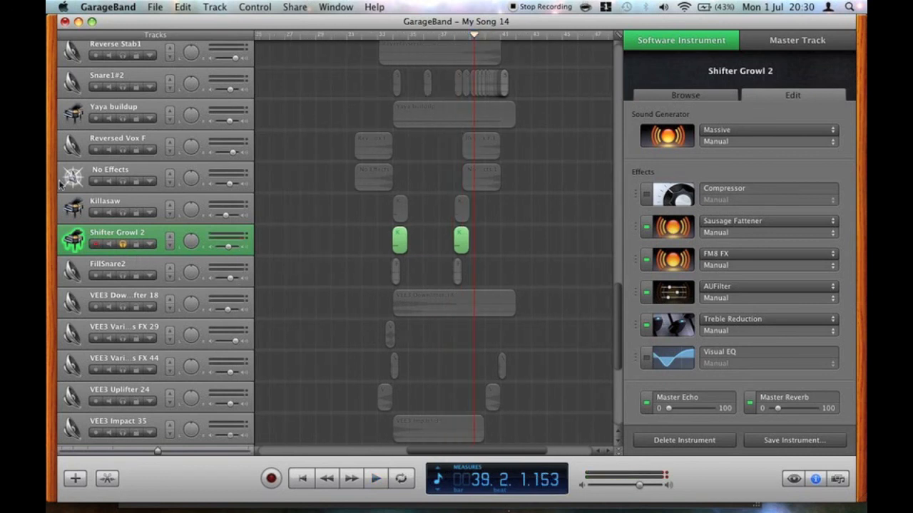
pyautogui.click(121, 245)
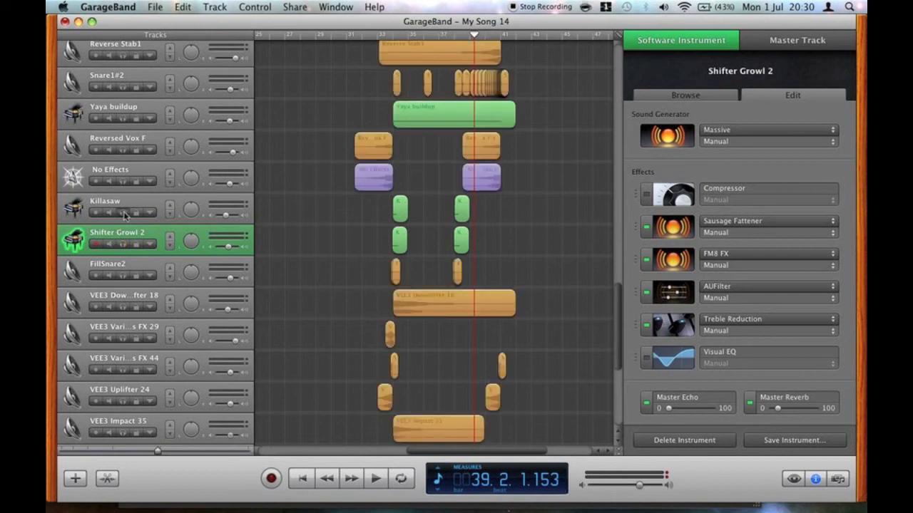
# Step: Solo the Killasaw track and play its clip from bar 34
pyautogui.click(122, 213)
pyautogui.click(391, 36)
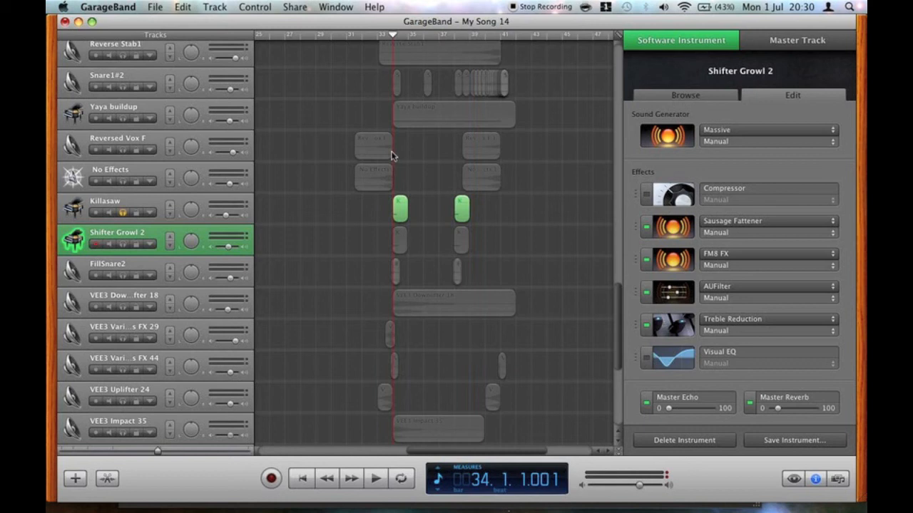
pyautogui.press('space')
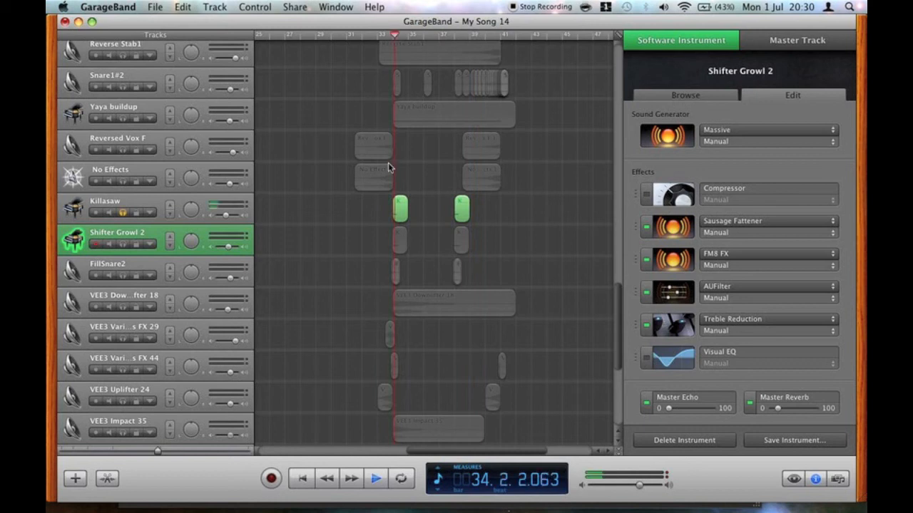
# Step: Solo Shifter Growl 2 instead of Killasaw and open its Massive instrument window
pyautogui.click(122, 212)
pyautogui.click(123, 244)
pyautogui.click(129, 232)
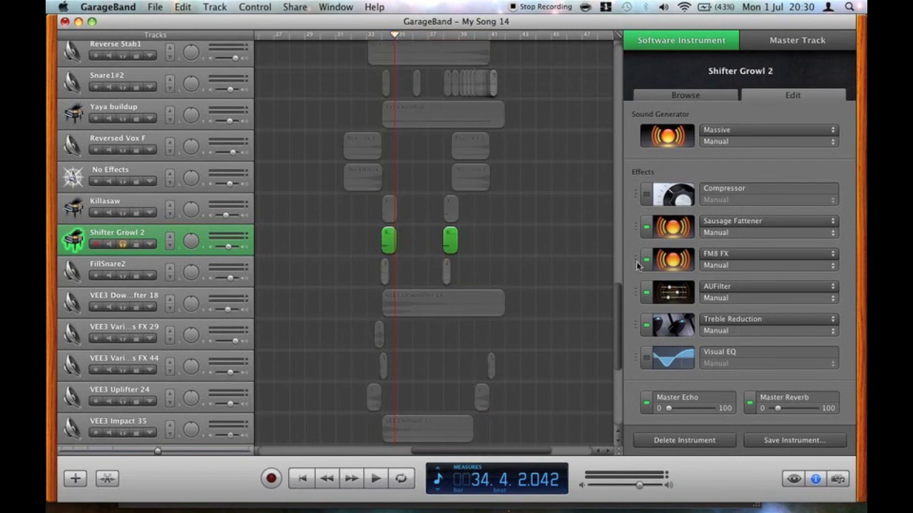
pyautogui.click(681, 141)
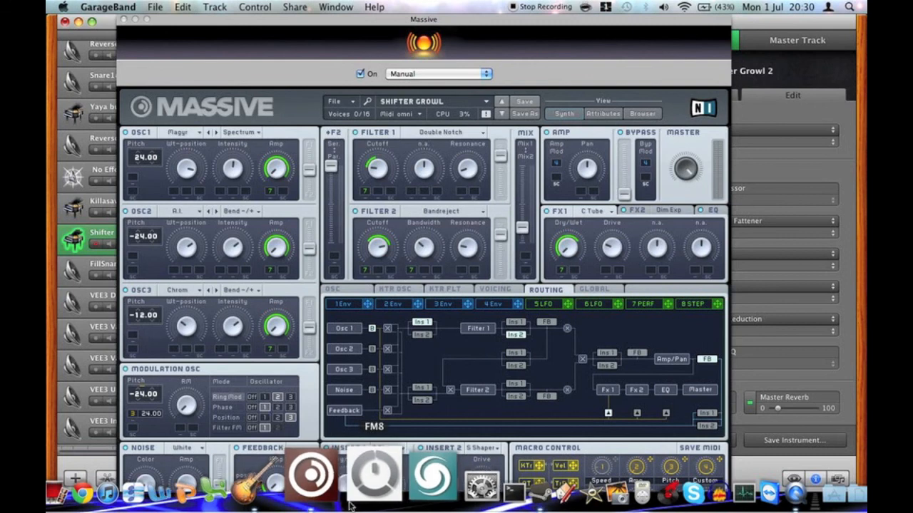
# Step: Switch to standalone Massive and arrange its GROWL1 patch beside the Shifter Growl plug-in window to compare their settings
pyautogui.click(333, 478)
pyautogui.moveTo(394, 21); pyautogui.dragTo(323, 27)
pyautogui.click(339, 148)
pyautogui.moveTo(443, 23); pyautogui.dragTo(243, 23)
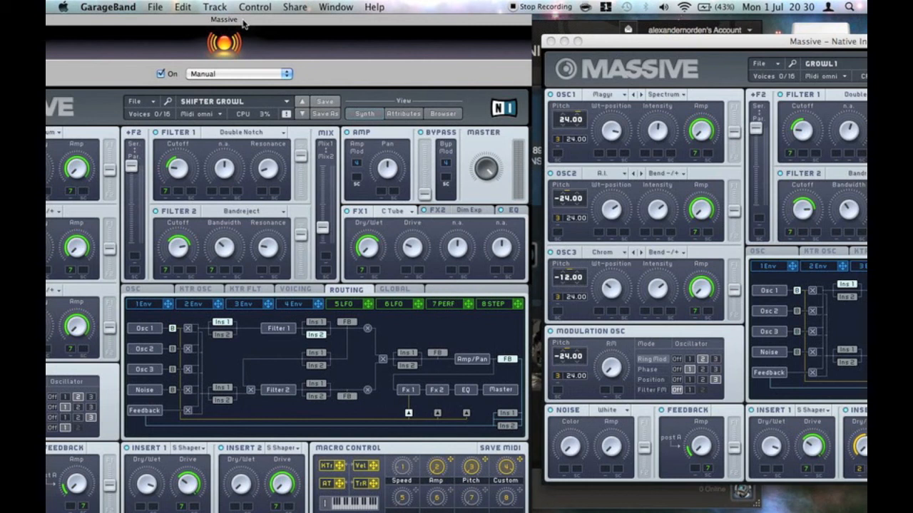
pyautogui.moveTo(620, 42); pyautogui.dragTo(483, 37)
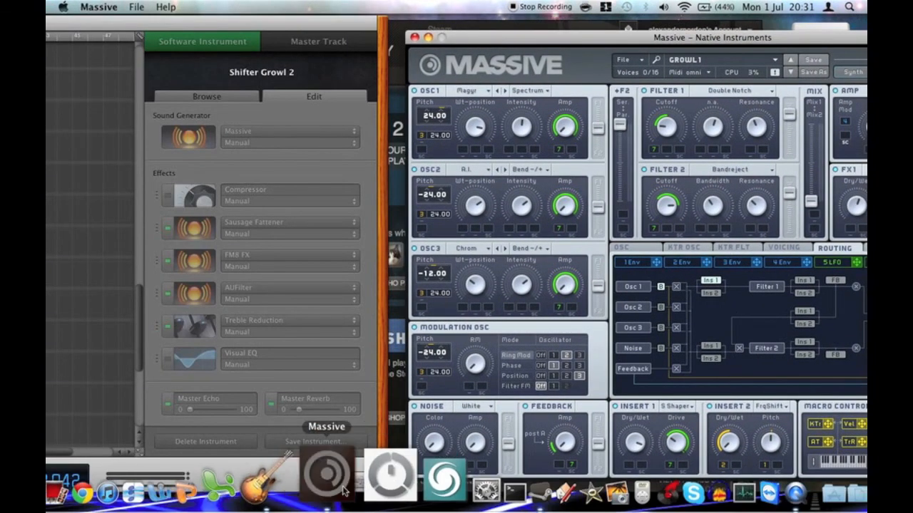
pyautogui.click(307, 503)
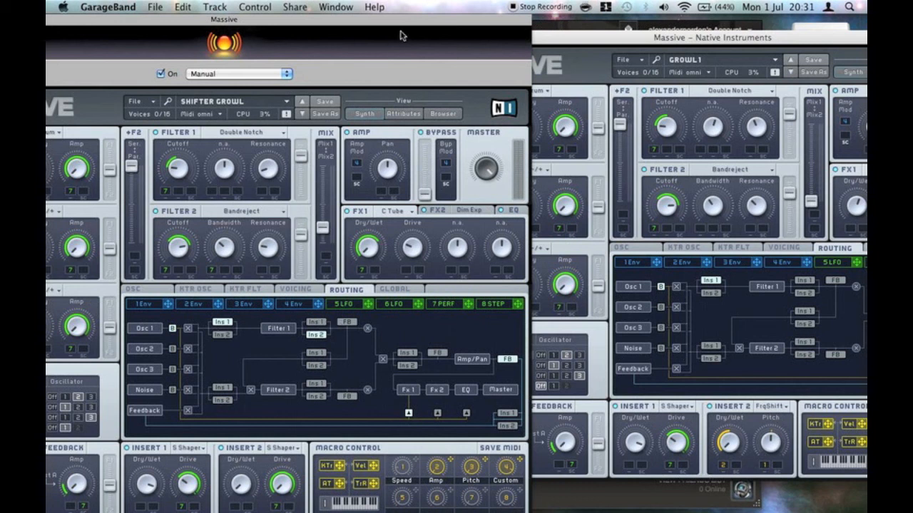
pyautogui.moveTo(389, 16); pyautogui.dragTo(399, 15)
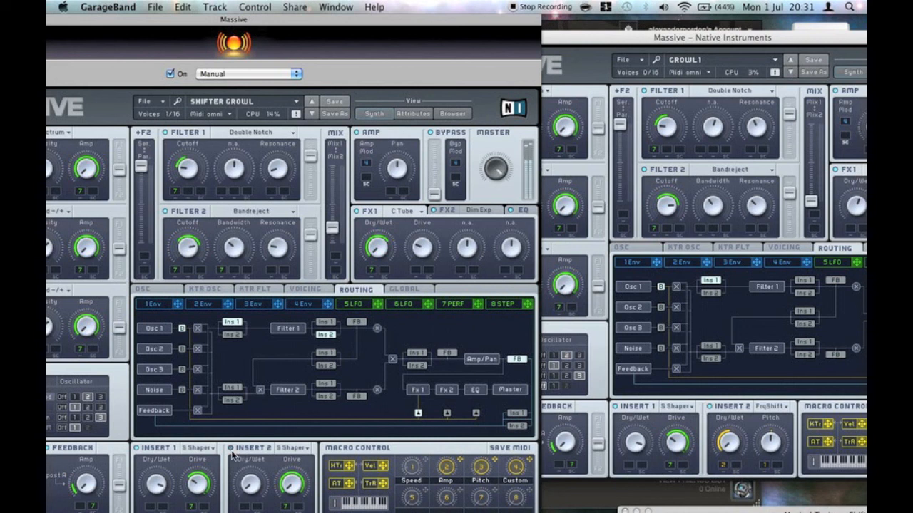
# Step: Bring the GarageBand project window fully back into view and close the Massive plug-in window
pyautogui.moveTo(128, 17); pyautogui.dragTo(328, 18)
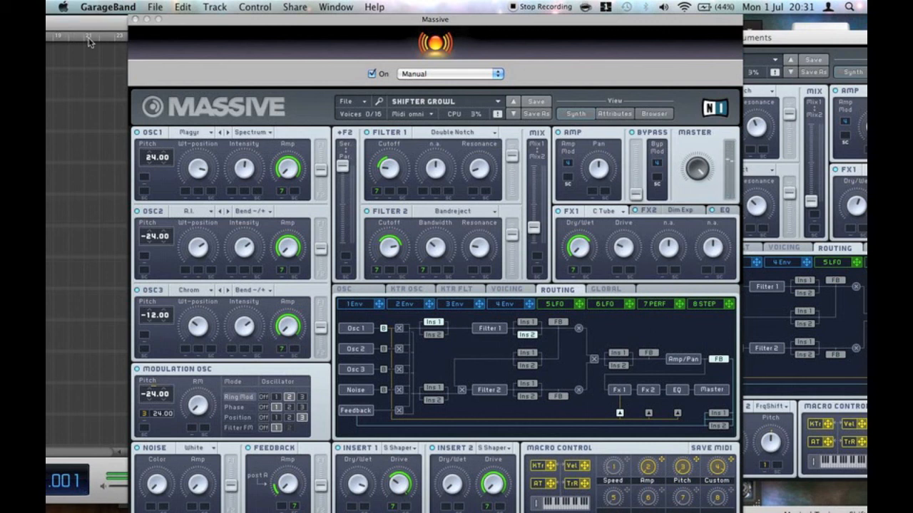
pyautogui.moveTo(105, 23); pyautogui.dragTo(583, 27)
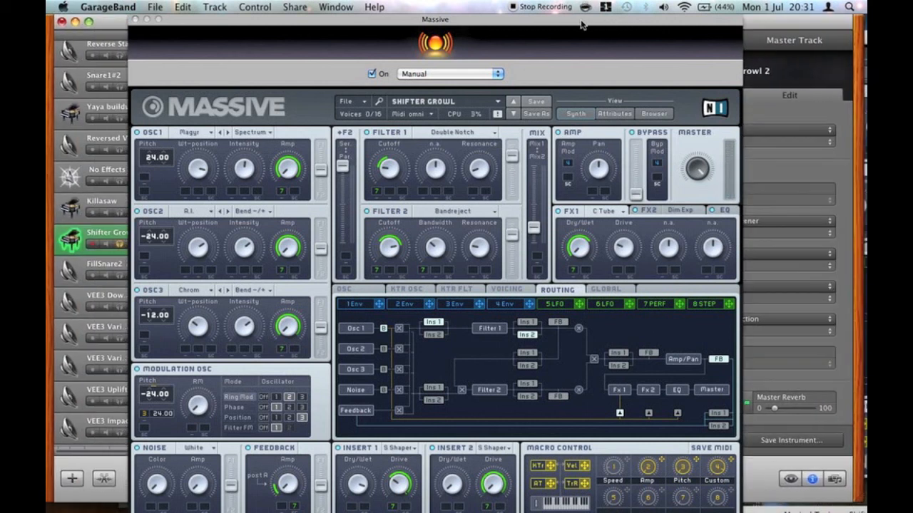
pyautogui.click(136, 20)
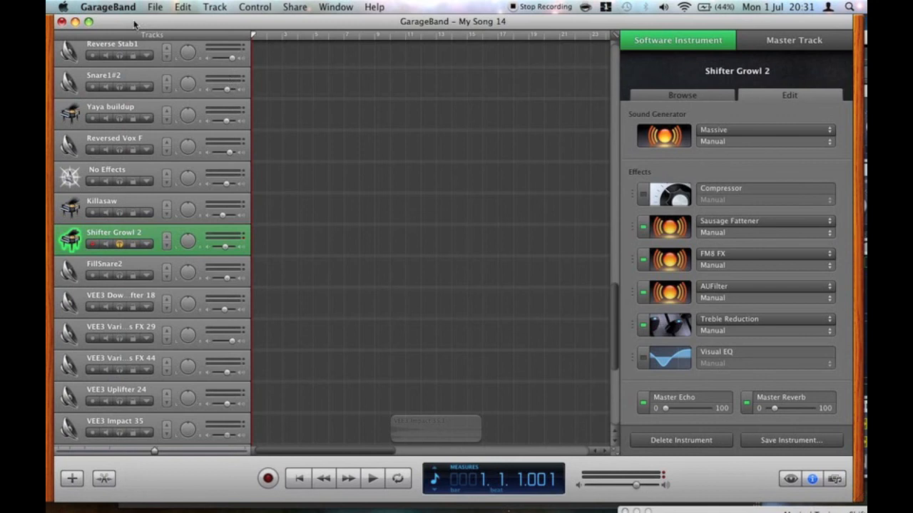
# Step: Unsolo the Shifter Growl 2 track and hide the track info pane
pyautogui.scroll(-2, 462, 200)
pyautogui.scroll(-3, 462, 200)
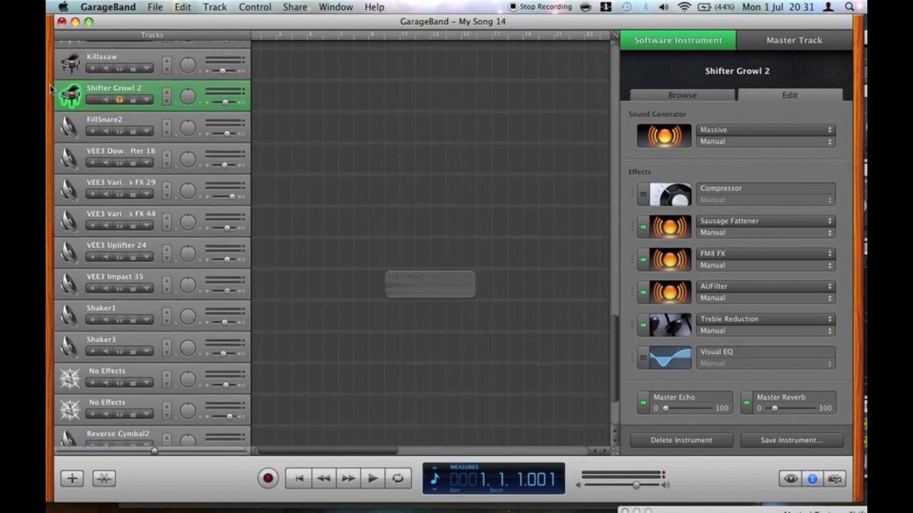
pyautogui.click(121, 100)
pyautogui.click(812, 478)
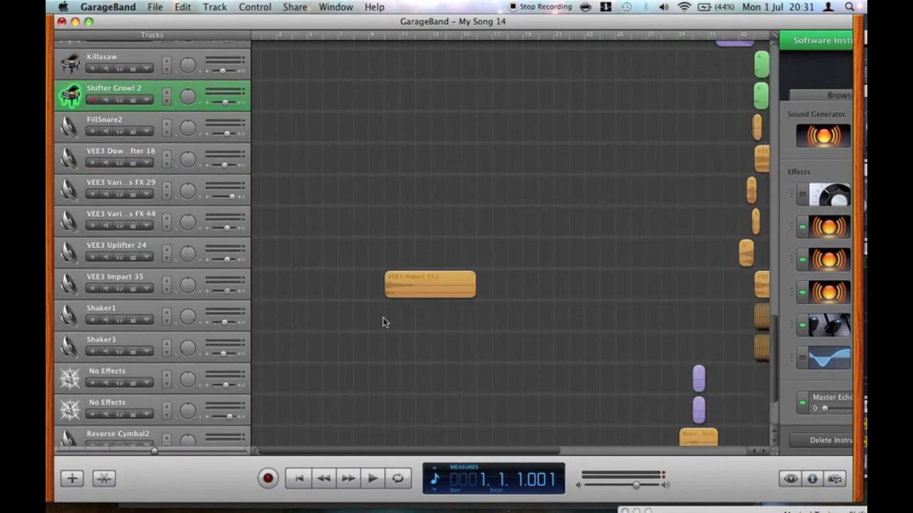
# Step: Open the Sylenth1 window of the topmost Grand Piano track and move it clear of the project's title bar
pyautogui.scroll(-3, 383, 323)
pyautogui.hscroll(5, 383, 323)
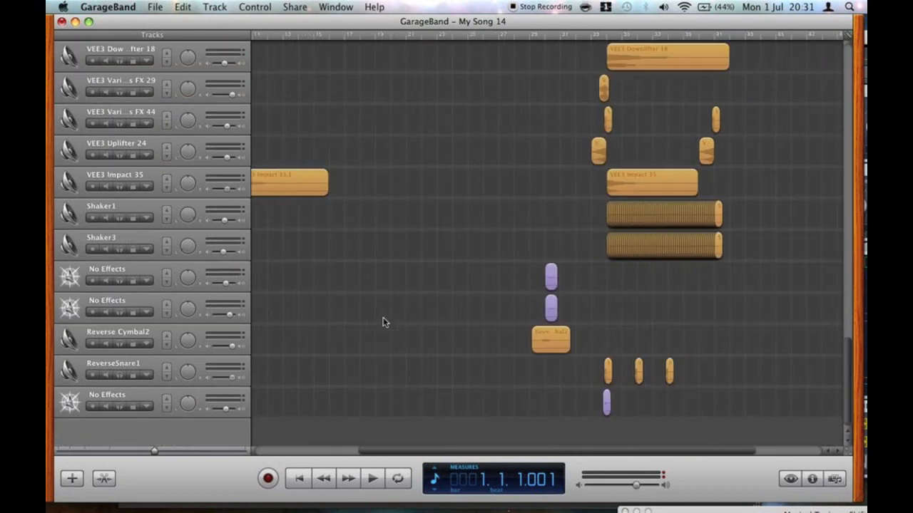
pyautogui.scroll(12, 382, 323)
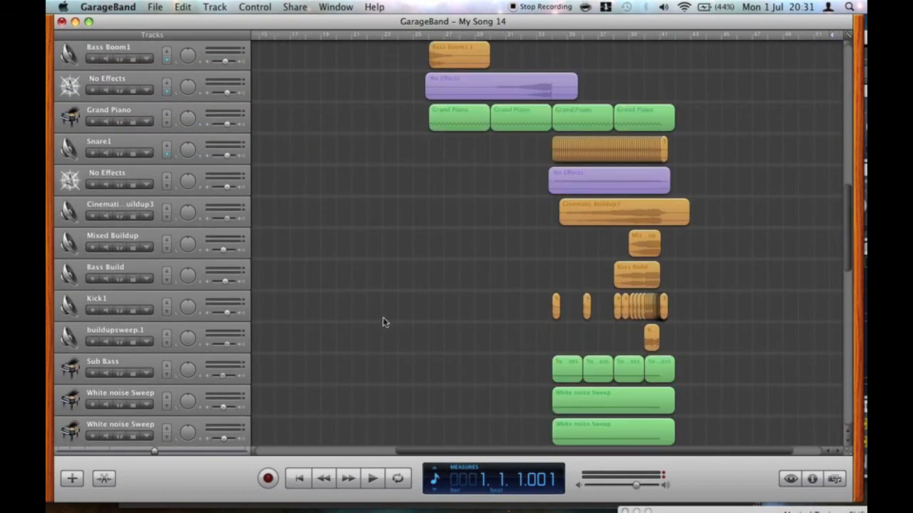
pyautogui.scroll(7, 383, 322)
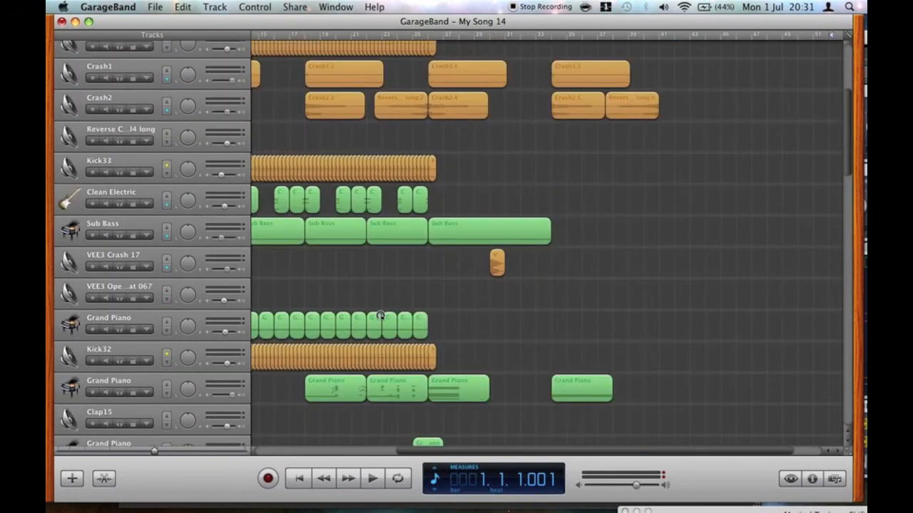
pyautogui.scroll(6, 381, 316)
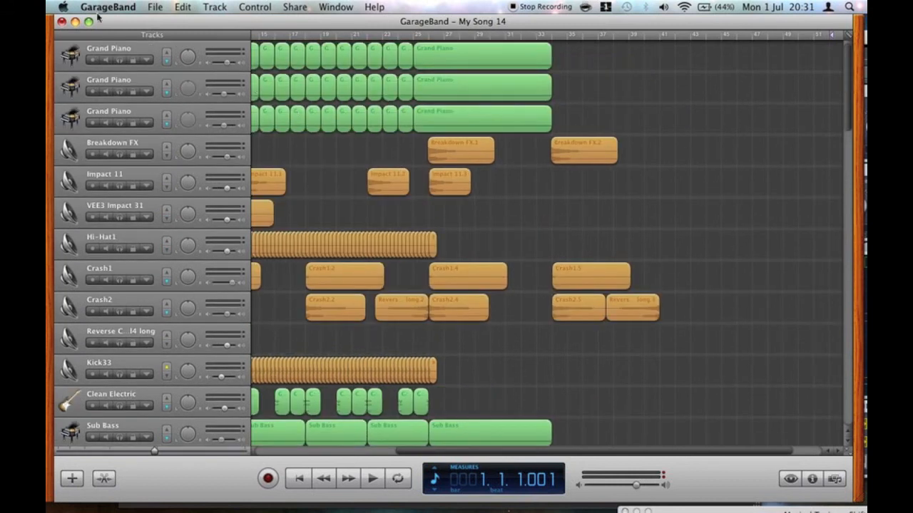
pyautogui.click(109, 48)
pyautogui.click(817, 483)
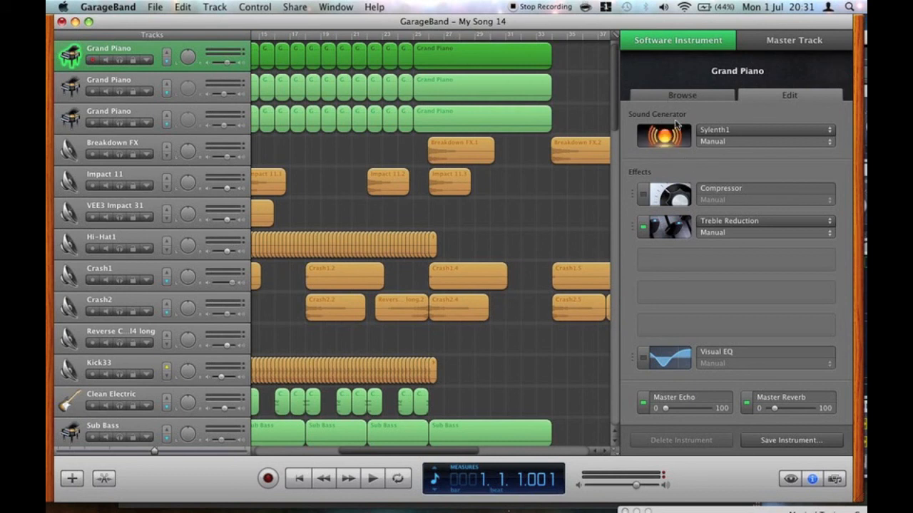
pyautogui.click(678, 145)
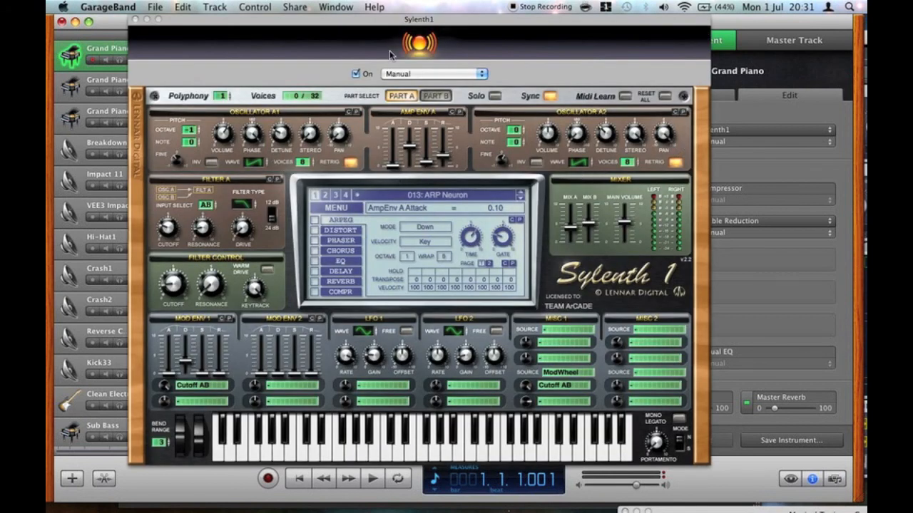
pyautogui.moveTo(374, 23); pyautogui.dragTo(411, 37)
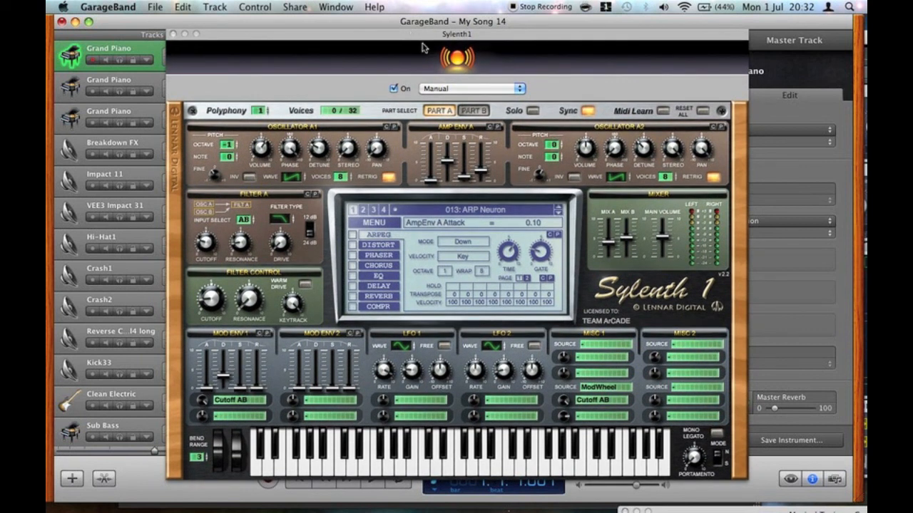
# Step: View Part B of the ARP Neuron patch, return to Part A and play test notes while raising the system volume
pyautogui.click(475, 113)
pyautogui.click(440, 112)
pyautogui.press('a')
pyautogui.press('g')
pyautogui.press('g')
pyautogui.press('a')
pyautogui.press('XF86AudioRaiseVolume')
pyautogui.press('XF86AudioRaiseVolume')
pyautogui.press('XF86AudioRaiseVolume')
pyautogui.press('XF86AudioRaiseVolume')
pyautogui.press('XF86AudioRaiseVolume')
pyautogui.press('XF86AudioRaiseVolume')
pyautogui.press('XF86AudioRaiseVolume')
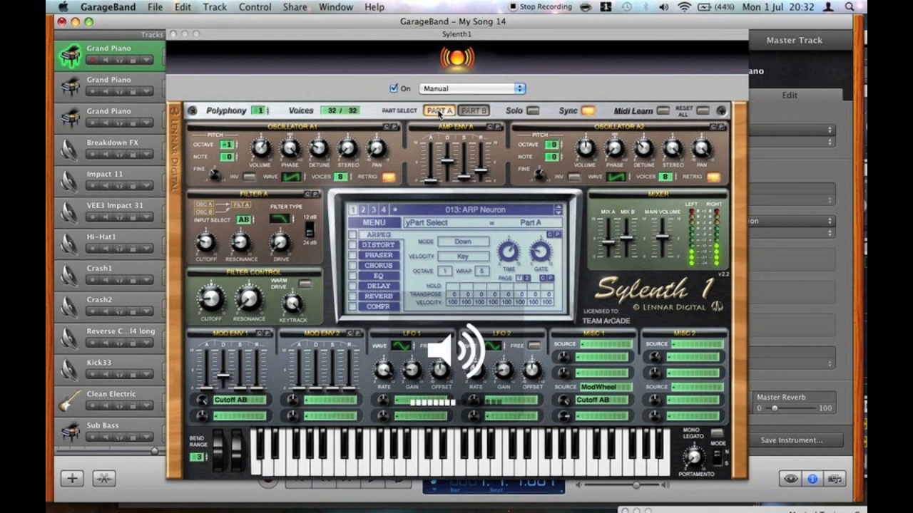
# Step: Play a longer run of notes on the ARP Neuron patch to demonstrate its sound
pyautogui.press('a')
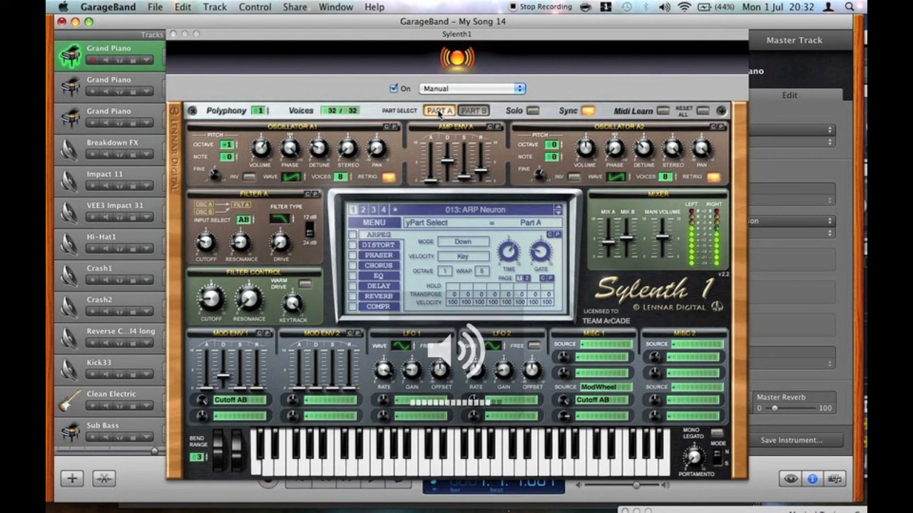
pyautogui.press('k')
pyautogui.press('l')
pyautogui.press('g')
pyautogui.press('l')
pyautogui.press('g')
pyautogui.press('x')
pyautogui.press('k')
pyautogui.press('l')
pyautogui.press('x')
pyautogui.press('x')
pyautogui.press('l')
pyautogui.press('a')
pyautogui.press('g')
pyautogui.press('a')
pyautogui.press('g')
# Step: Close the Sylenth1 window and lower the system volume
pyautogui.click(174, 34)
pyautogui.press('XF86AudioLowerVolume')
pyautogui.press('XF86AudioLowerVolume')
pyautogui.press('XF86AudioLowerVolume')
pyautogui.press('XF86AudioLowerVolume')
pyautogui.press('XF86AudioLowerVolume')
pyautogui.press('XF86AudioLowerVolume')
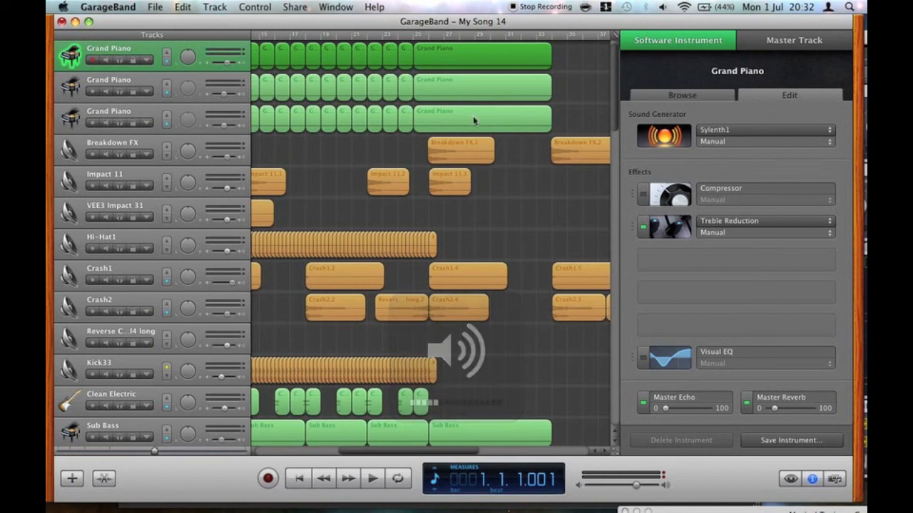
# Step: Solo the Grand Piano track above Snare1, play its clips from about bar 30 with the volume raised, and unsolo it
pyautogui.scroll(-15, 473, 115)
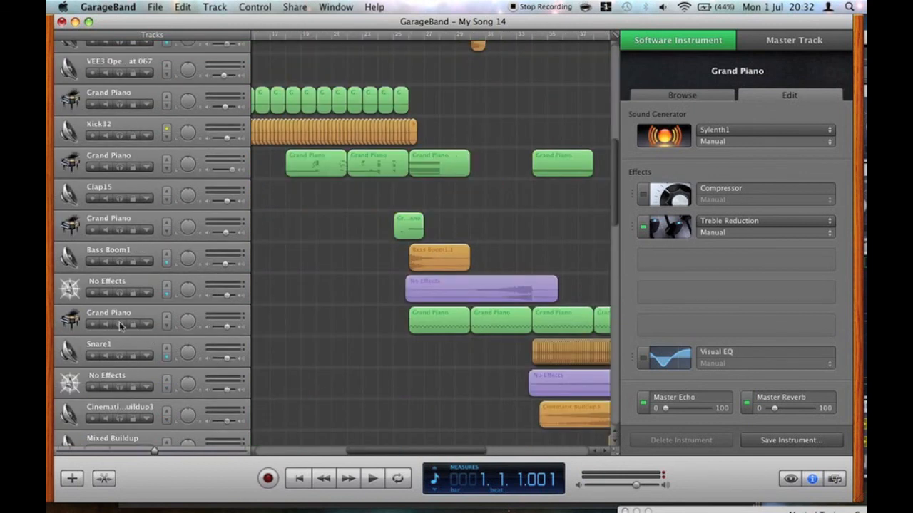
pyautogui.click(120, 326)
pyautogui.click(407, 34)
pyautogui.press('space')
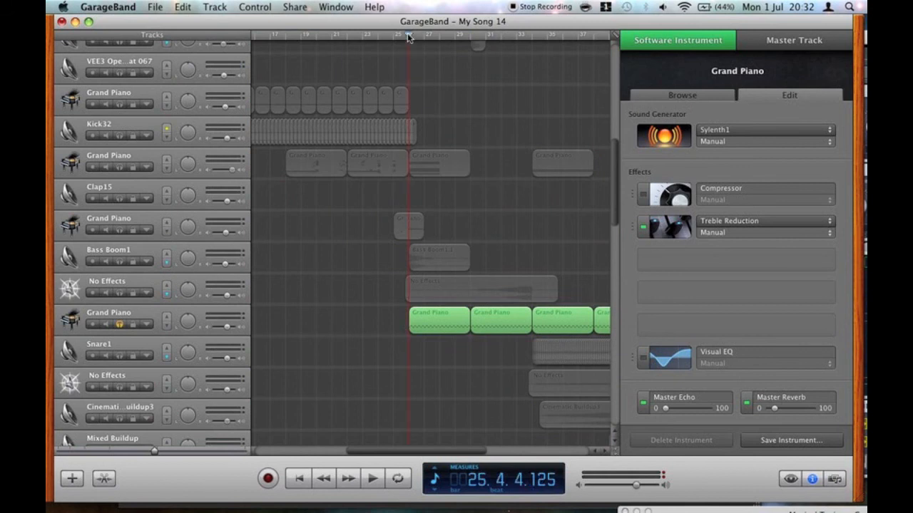
pyautogui.click(469, 34)
pyautogui.press('XF86AudioRaiseVolume')
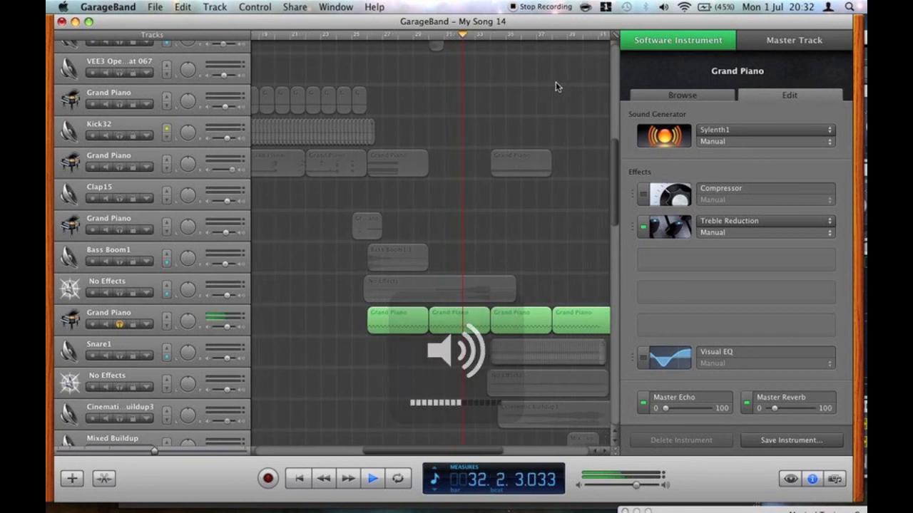
pyautogui.press('space')
pyautogui.click(119, 324)
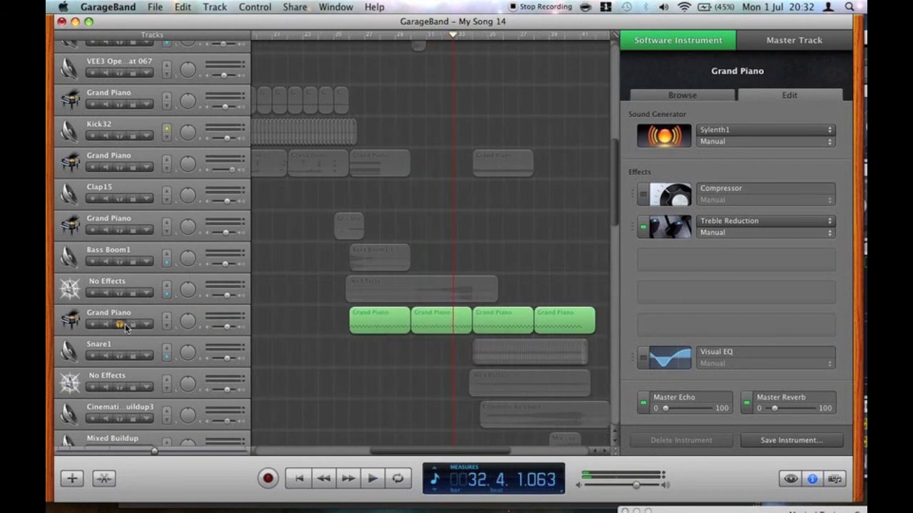
# Step: Solo the No Effects track below Bass Boom1, play its clip to about bar 35, and unsolo it
pyautogui.click(119, 292)
pyautogui.press('space')
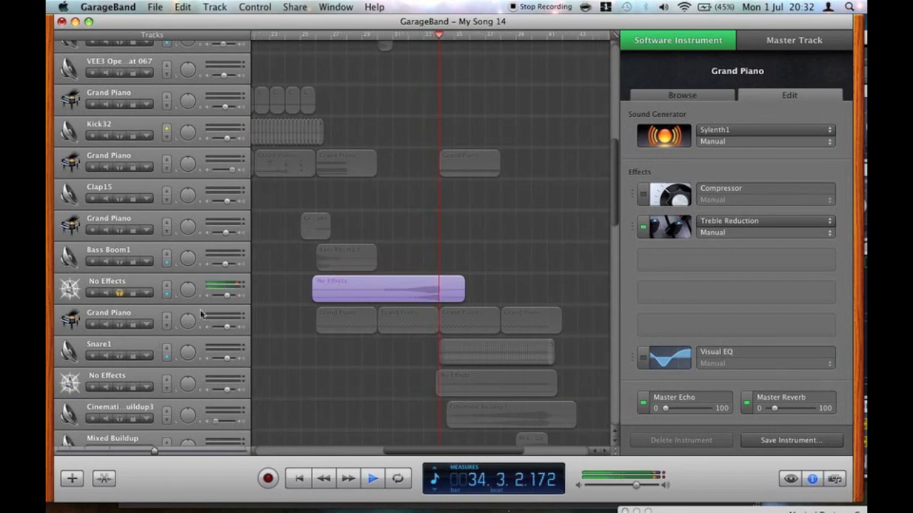
pyautogui.press('space')
pyautogui.press('s')
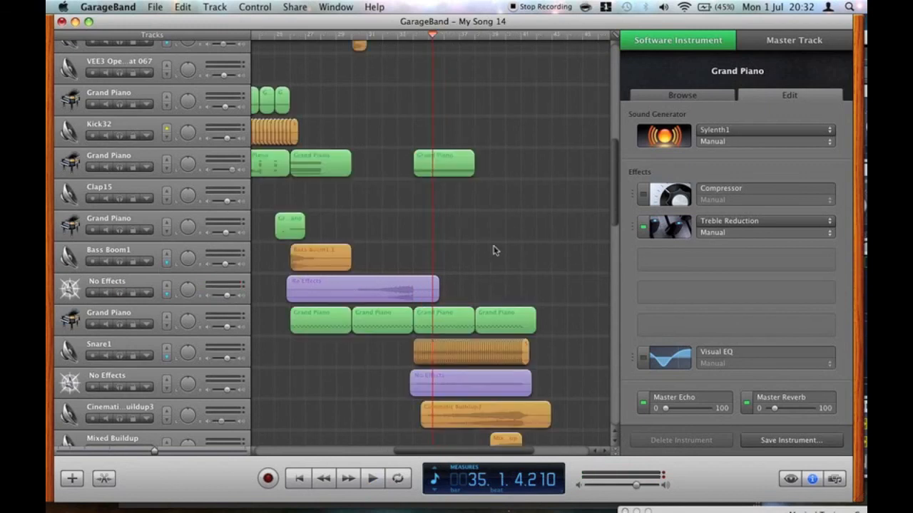
pyautogui.scroll(10, 498, 252)
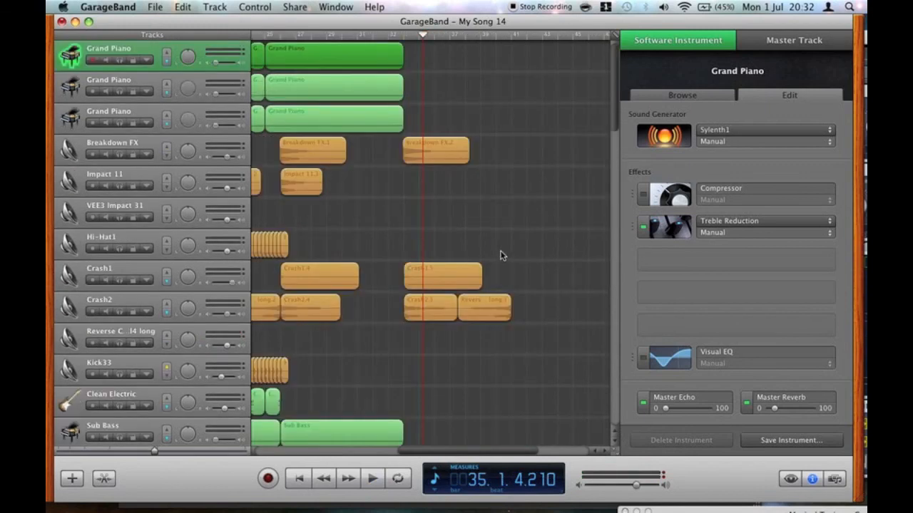
pyautogui.scroll(-5, 501, 255)
pyautogui.scroll(5, 500, 255)
pyautogui.hscroll(-15, 500, 255)
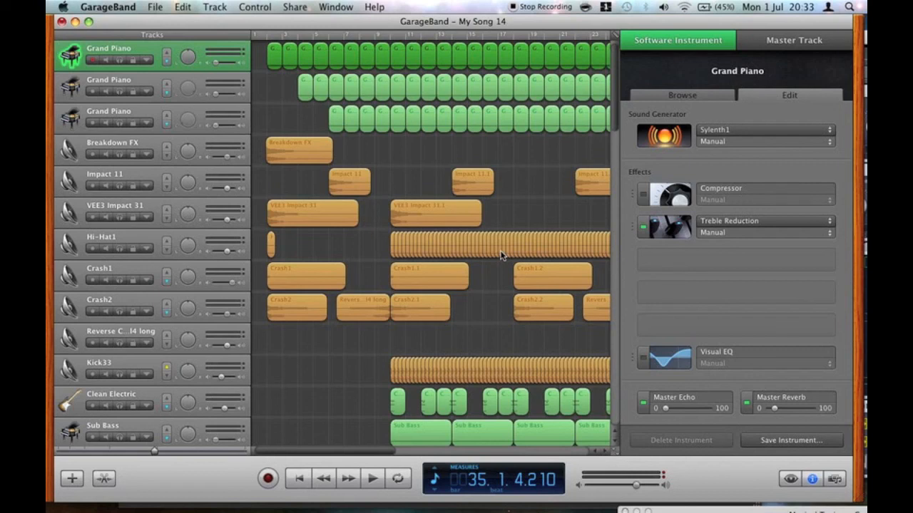
pyautogui.click(536, 10)
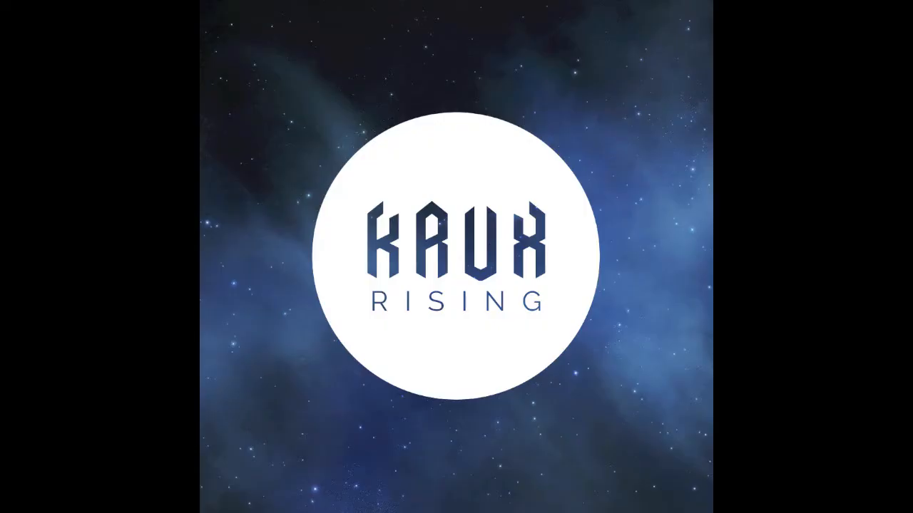